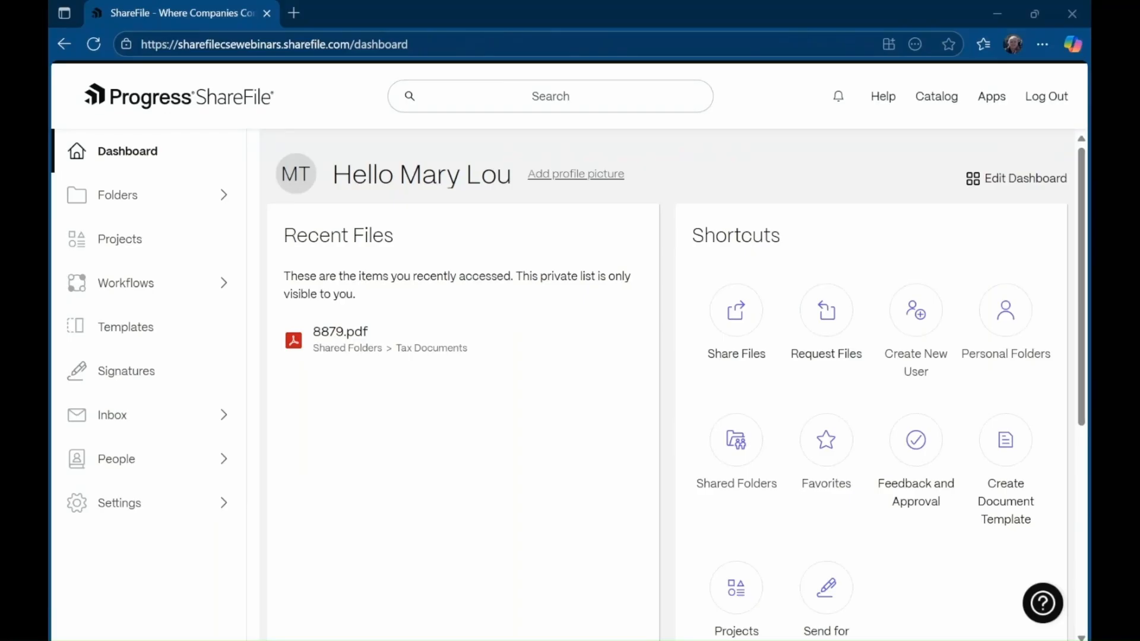
- Select 8879.pdf in Shared Folders > Tax Documents, then go to the Signatures requests page
{"action": "left_click", "coordinate": [988, 551]}
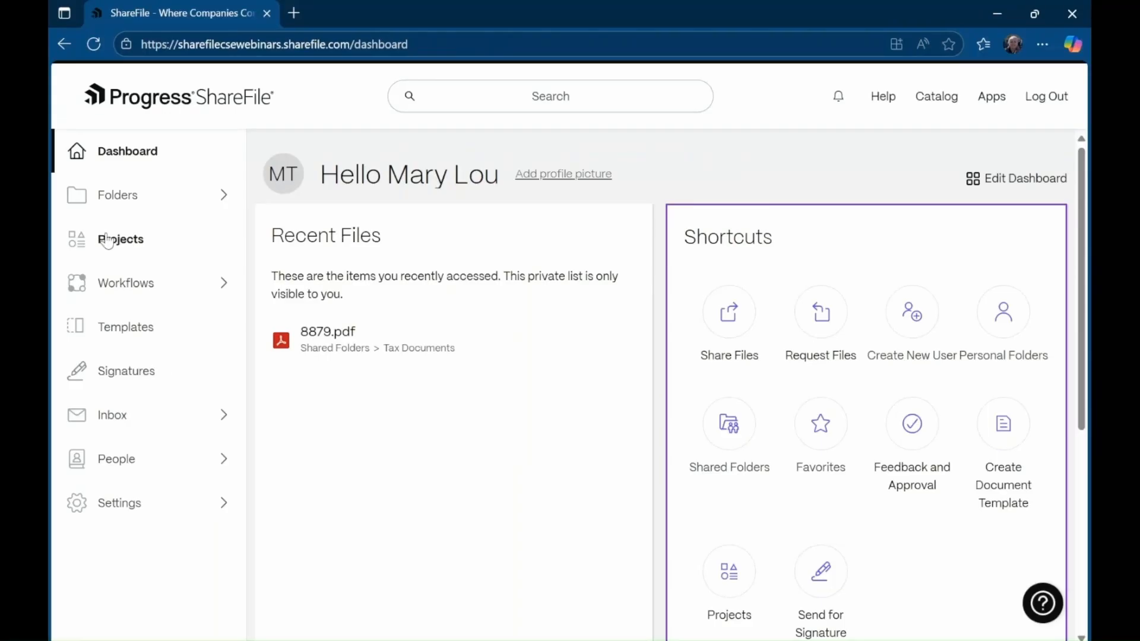
{"action": "left_click", "coordinate": [116, 203]}
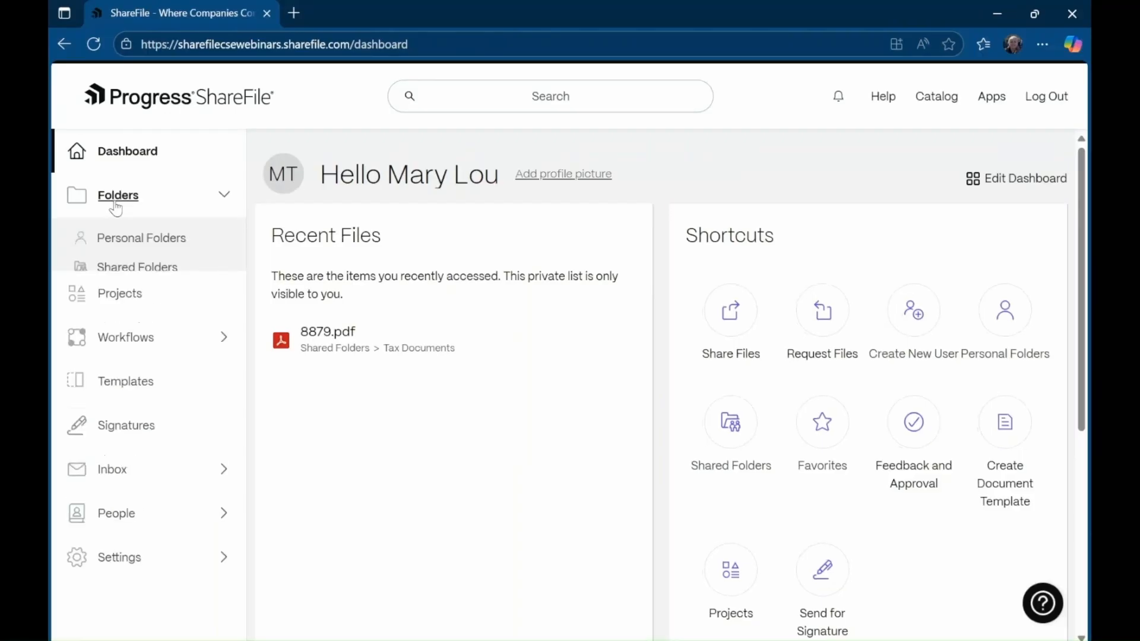
{"action": "left_click", "coordinate": [128, 268]}
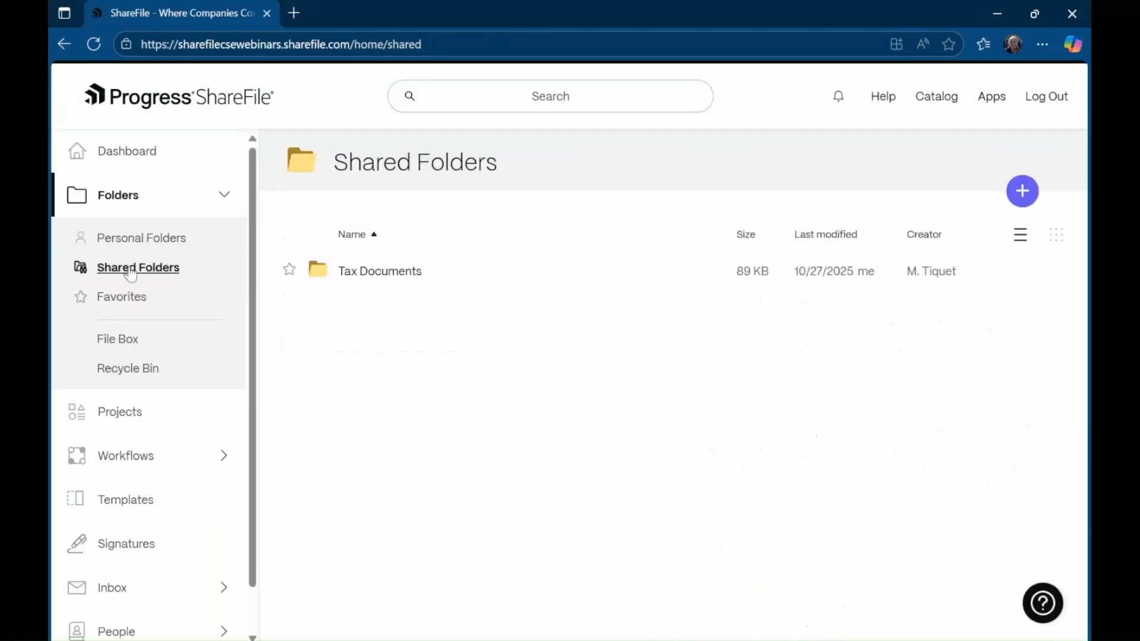
{"action": "left_click", "coordinate": [368, 272]}
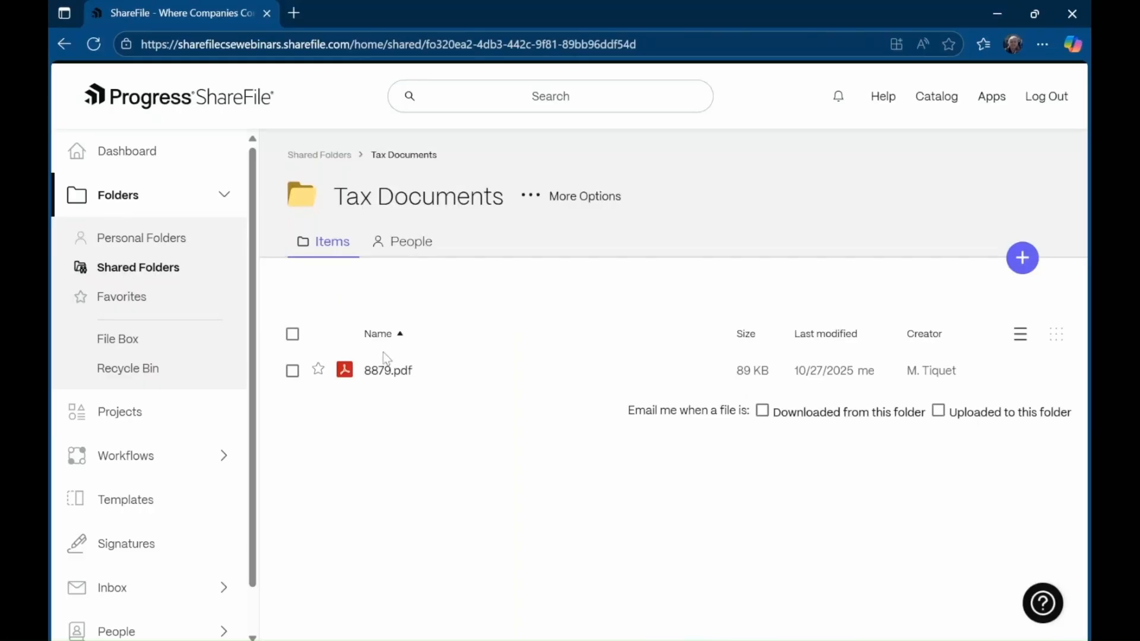
{"action": "left_click", "coordinate": [292, 371]}
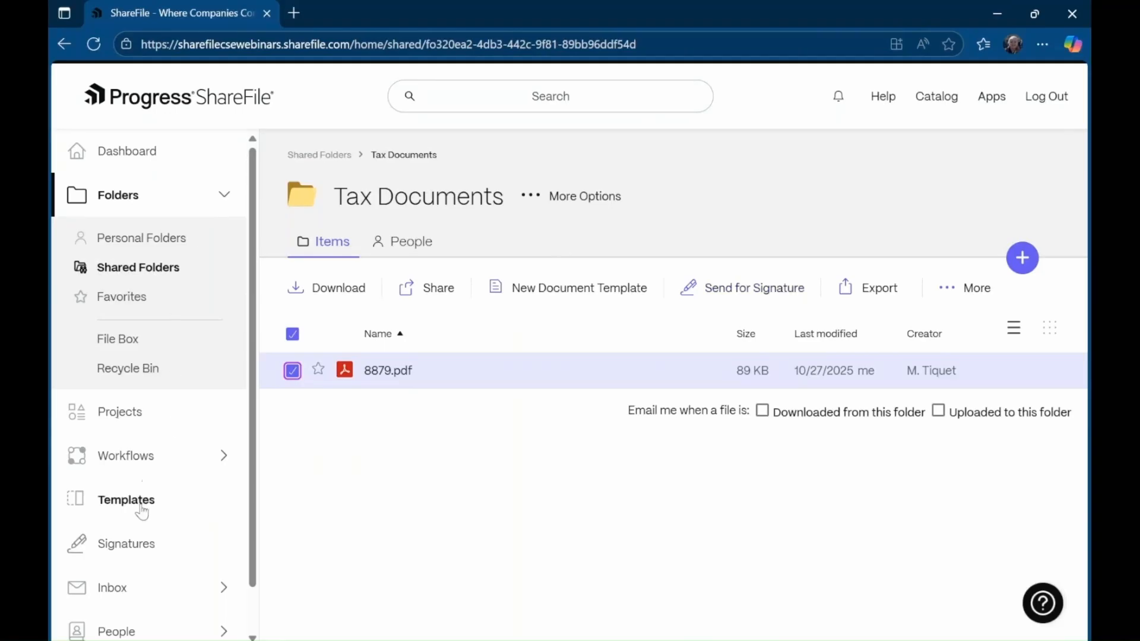
{"action": "left_click", "coordinate": [138, 552]}
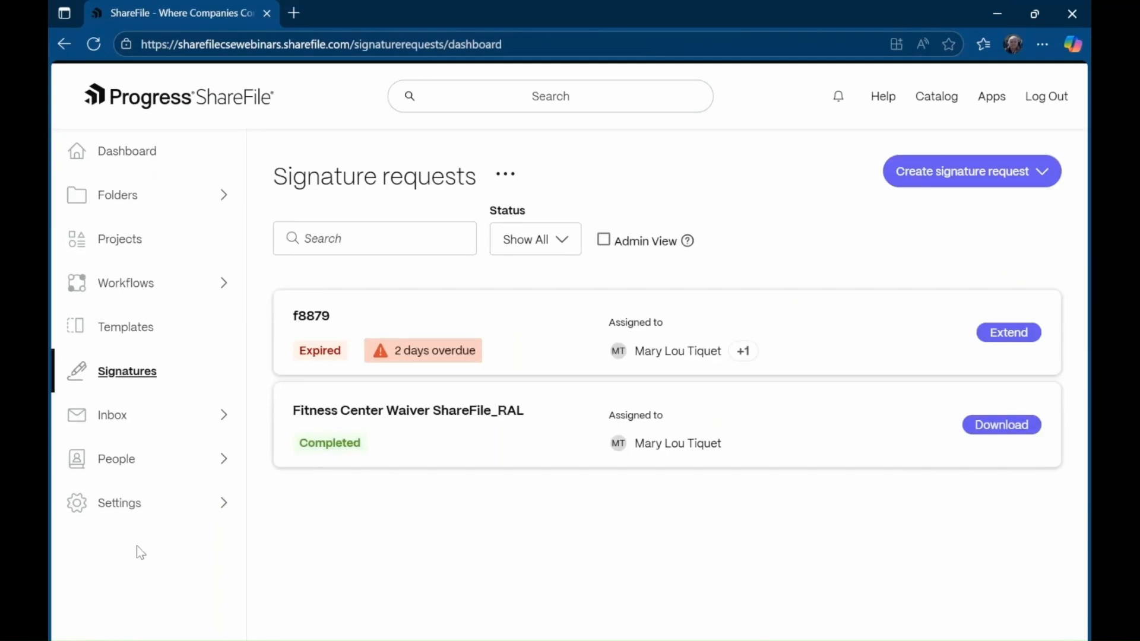
- Start a Send for Signature request and attach 8879.pdf from ShareFile's Shared Folders > Tax Documents
{"action": "left_click", "coordinate": [957, 184]}
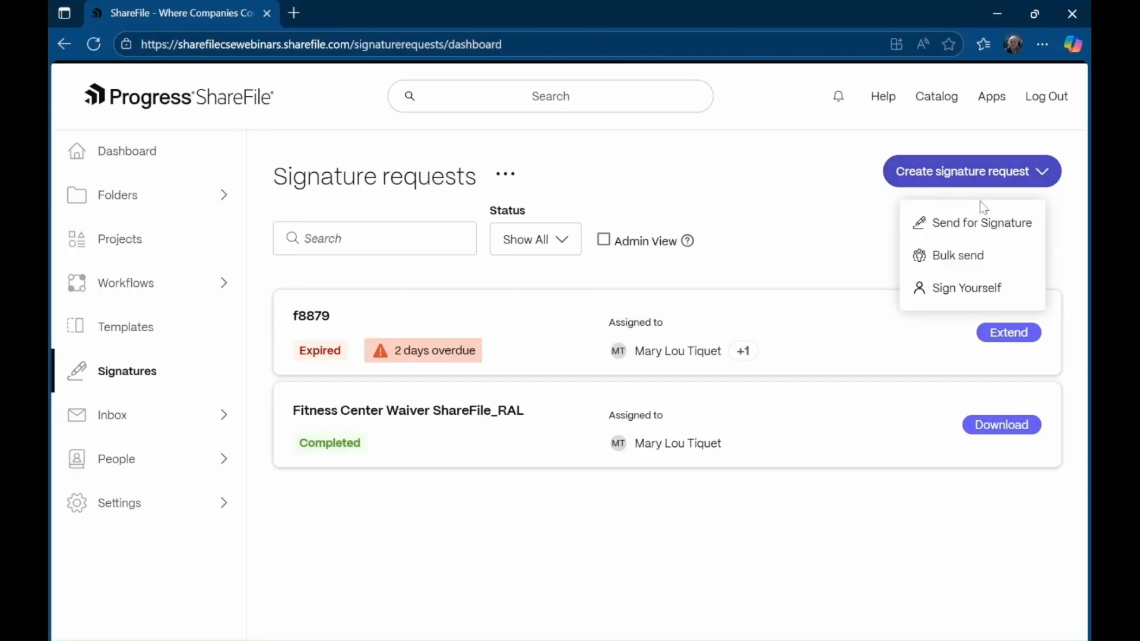
{"action": "left_click", "coordinate": [981, 233]}
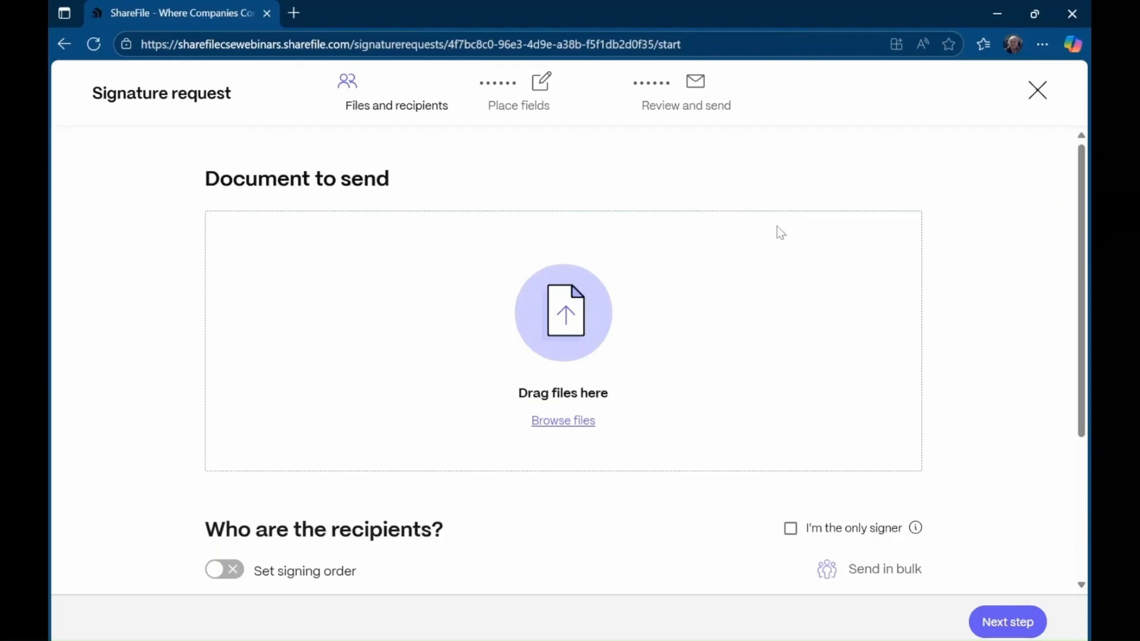
{"action": "left_click", "coordinate": [570, 421]}
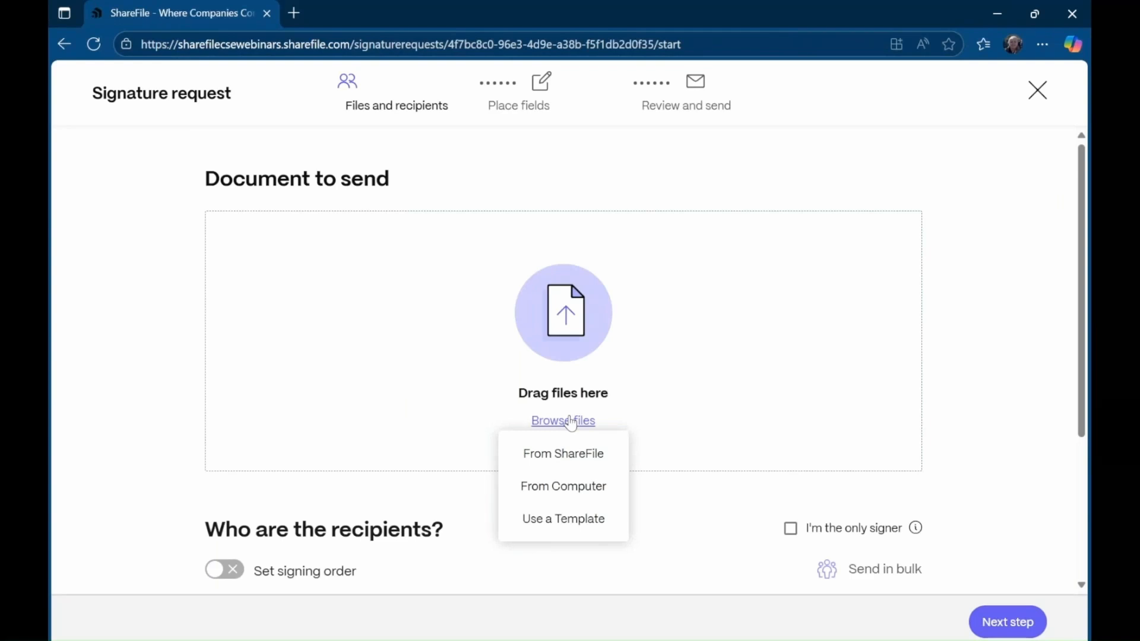
{"action": "left_click", "coordinate": [564, 453]}
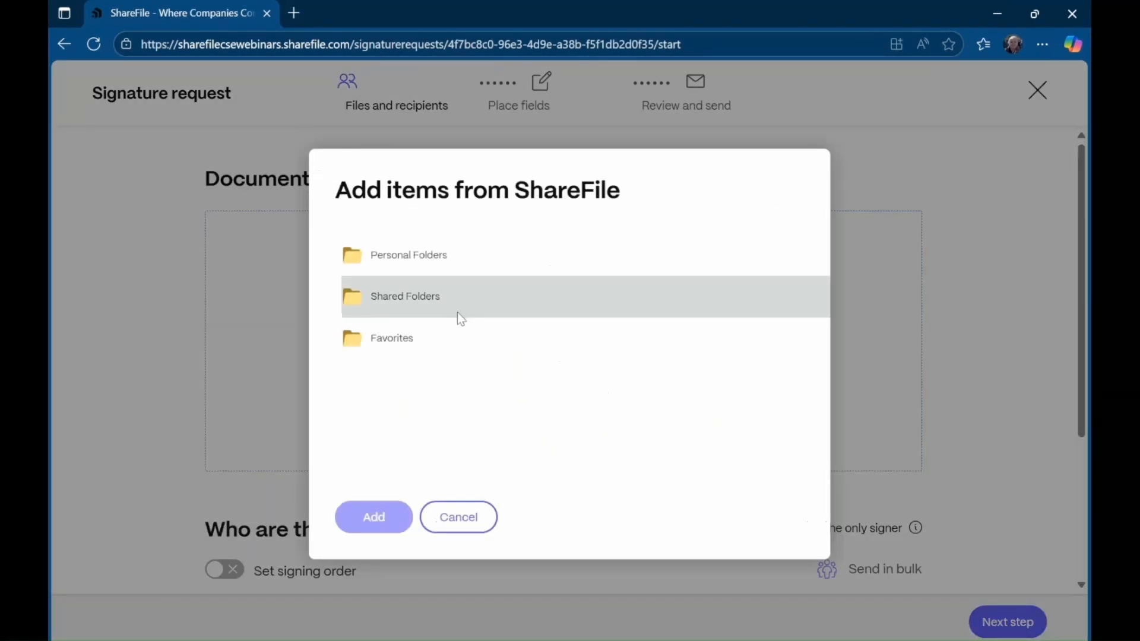
{"action": "left_click", "coordinate": [415, 301]}
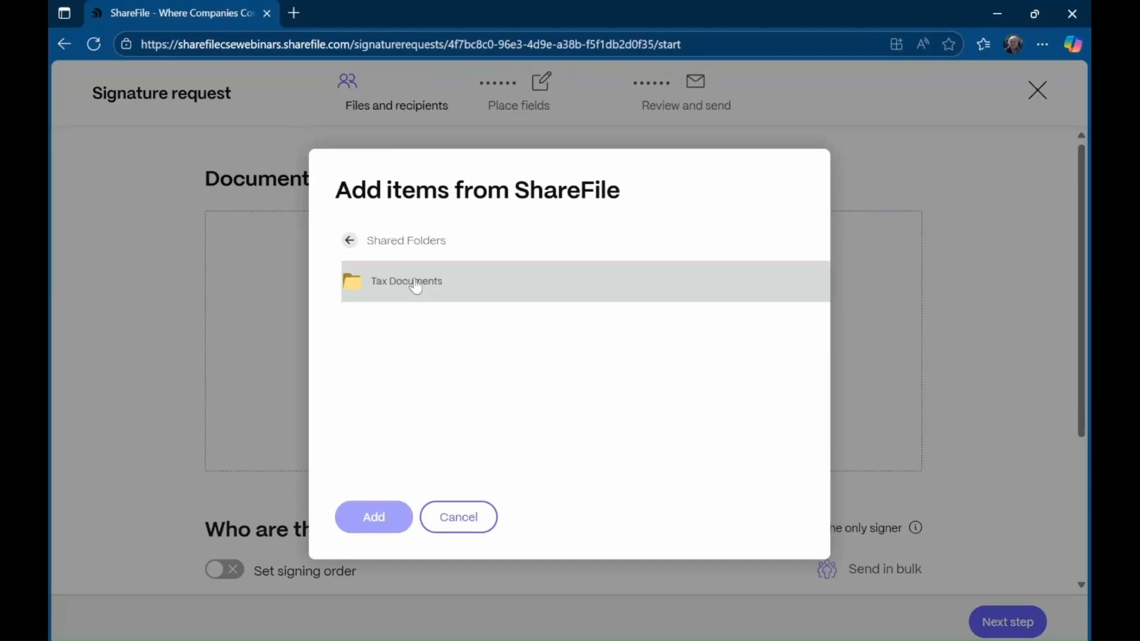
{"action": "left_click", "coordinate": [414, 284]}
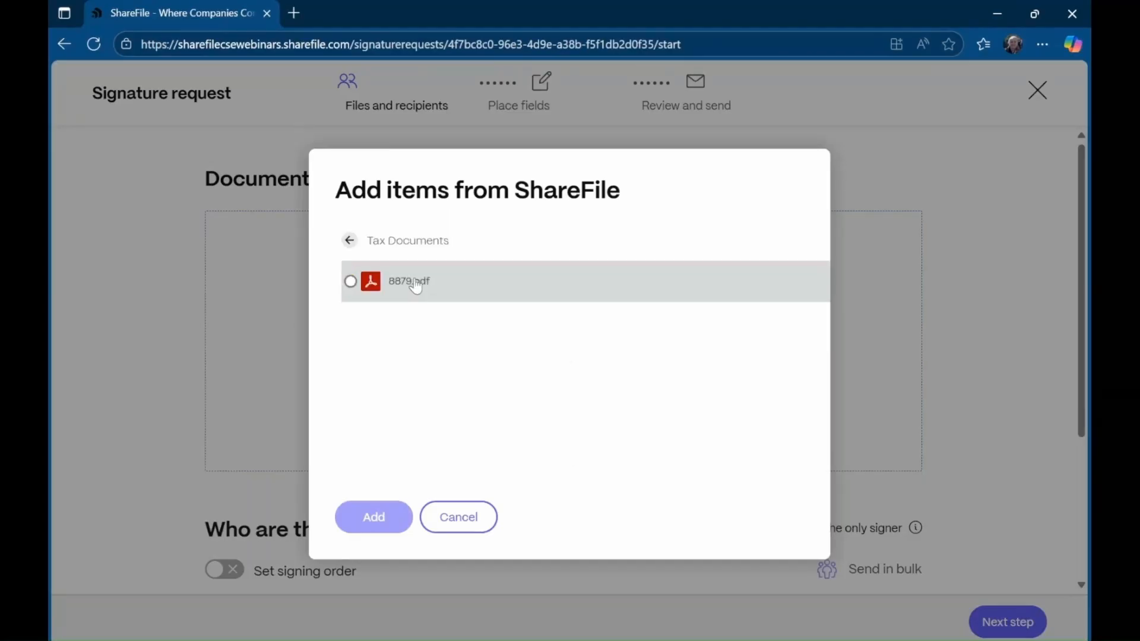
{"action": "left_click", "coordinate": [352, 285]}
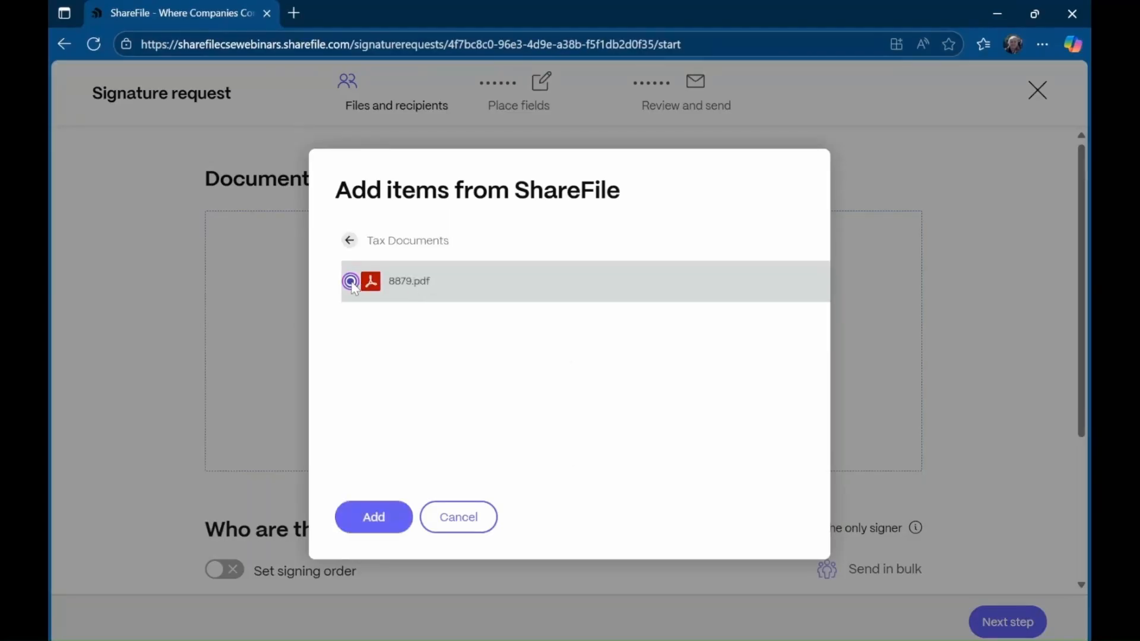
{"action": "left_click", "coordinate": [390, 519]}
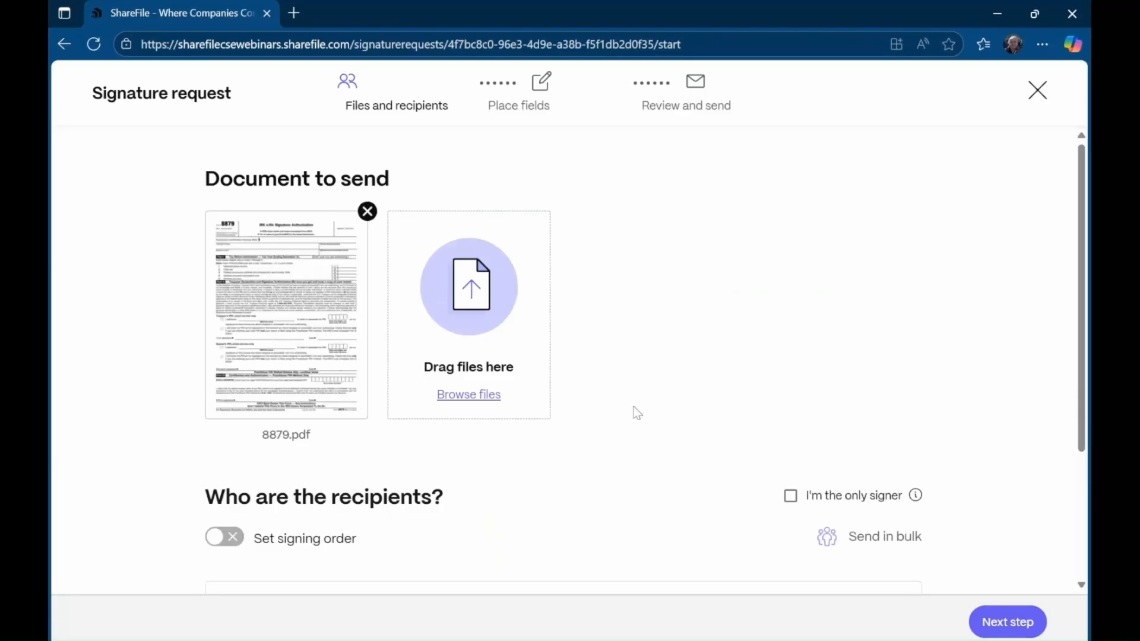
{"action": "scroll", "coordinate": [641, 403], "scroll_direction": "down", "scroll_amount": 3}
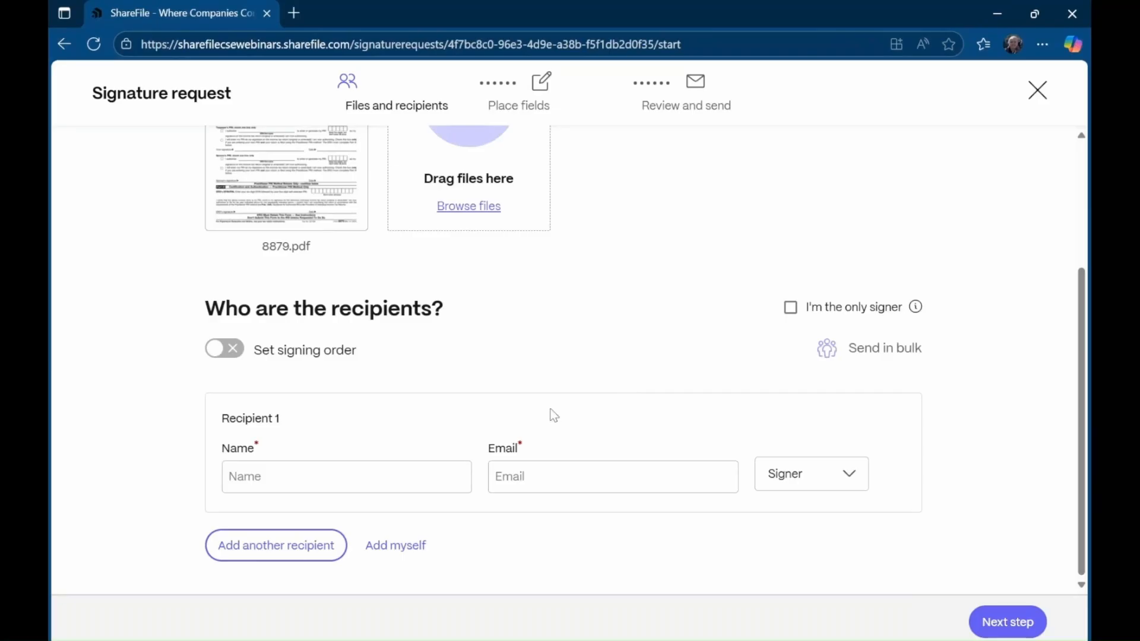
- Fill Recipient 1 and Recipient 2 from saved contacts by searching the contact's name
{"action": "left_click", "coordinate": [377, 466]}
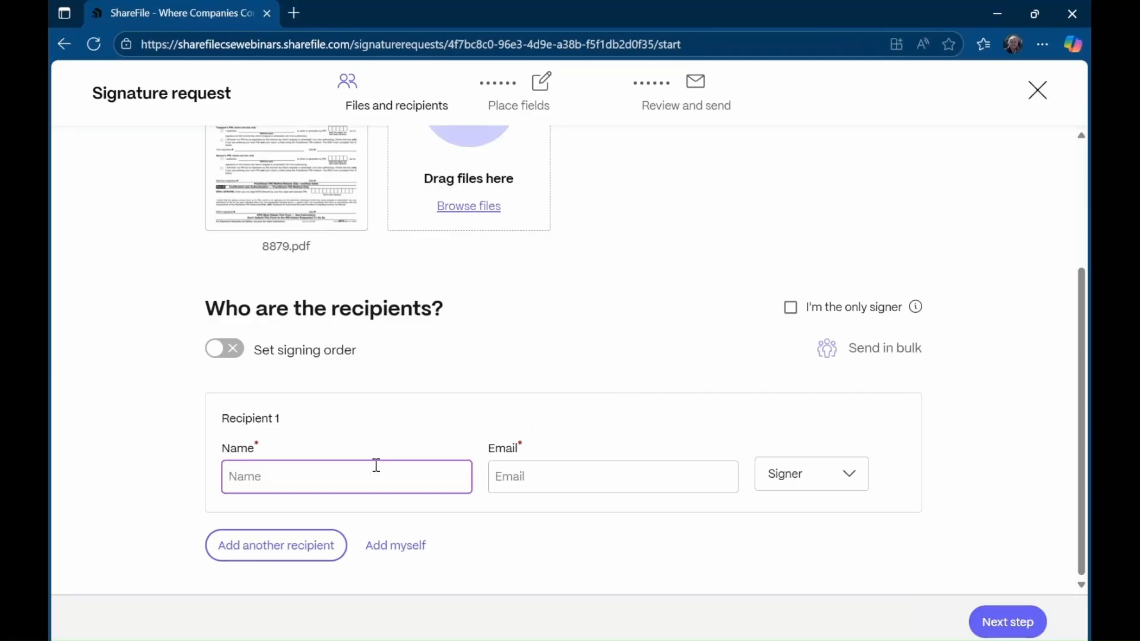
{"action": "type", "text": "greg"}
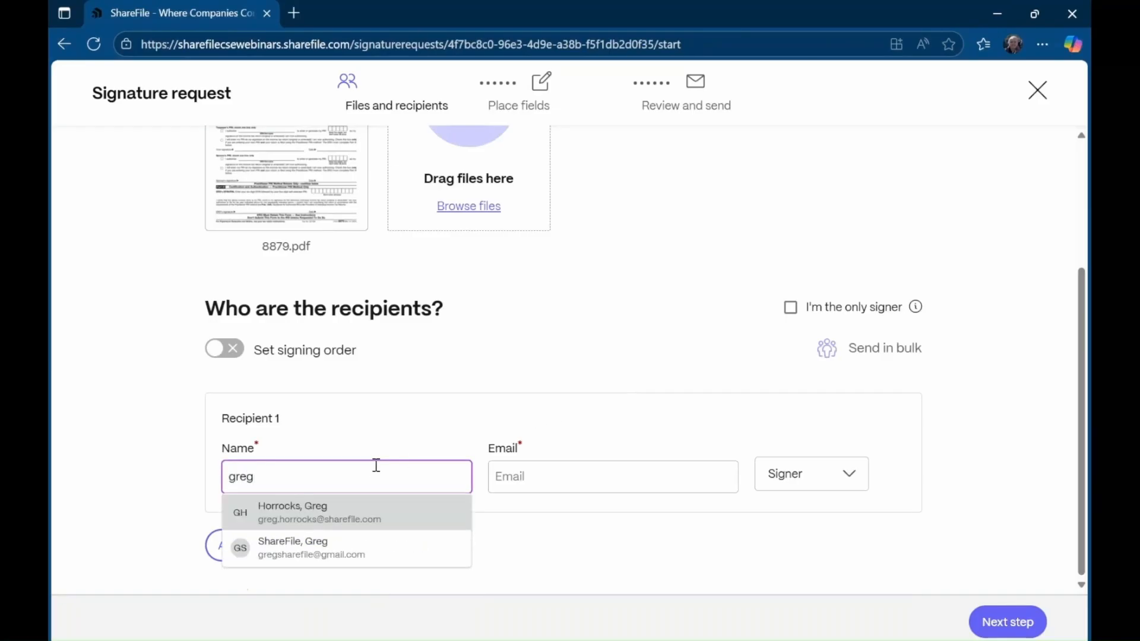
{"action": "left_click", "coordinate": [364, 550]}
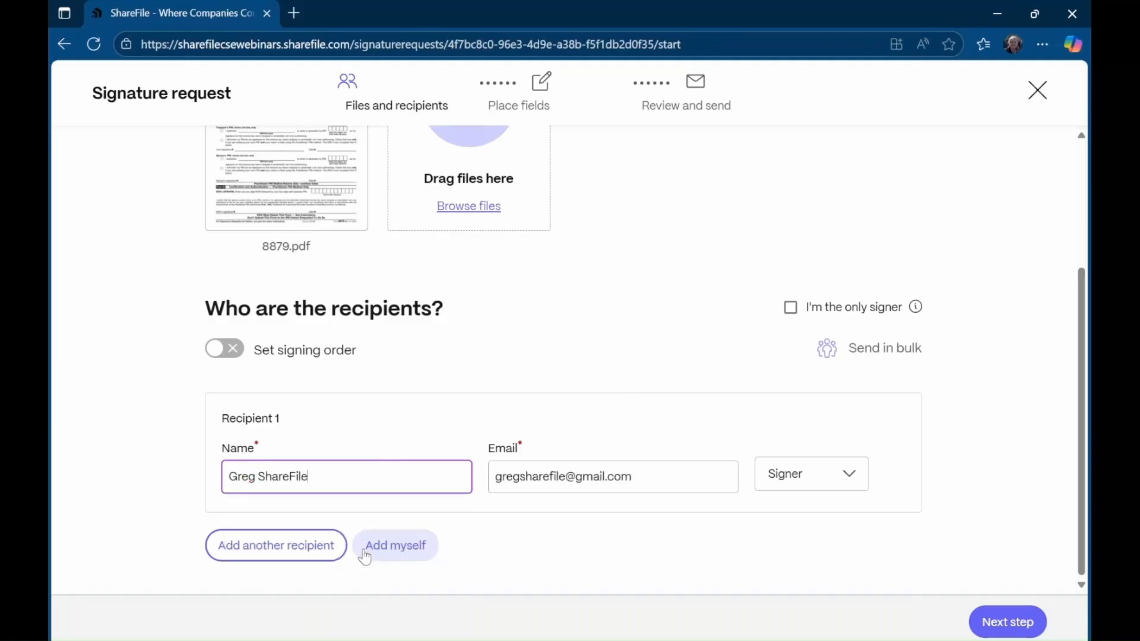
{"action": "left_click", "coordinate": [257, 557]}
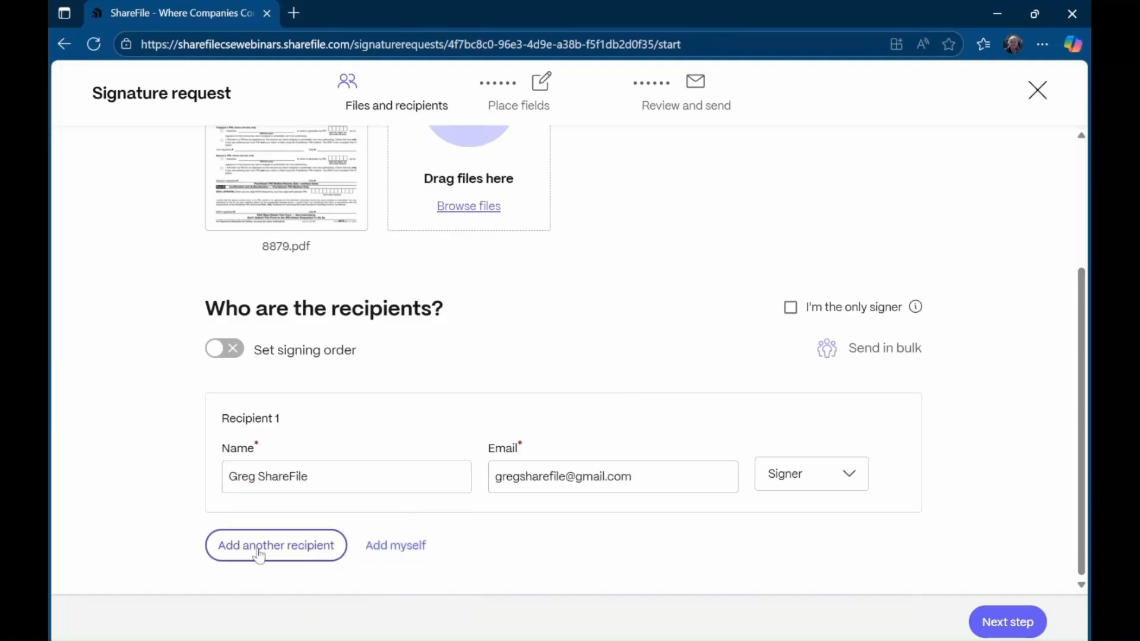
{"action": "scroll", "coordinate": [317, 504], "scroll_direction": "down", "scroll_amount": 1}
{"action": "scroll", "coordinate": [317, 504], "scroll_direction": "down", "scroll_amount": 1}
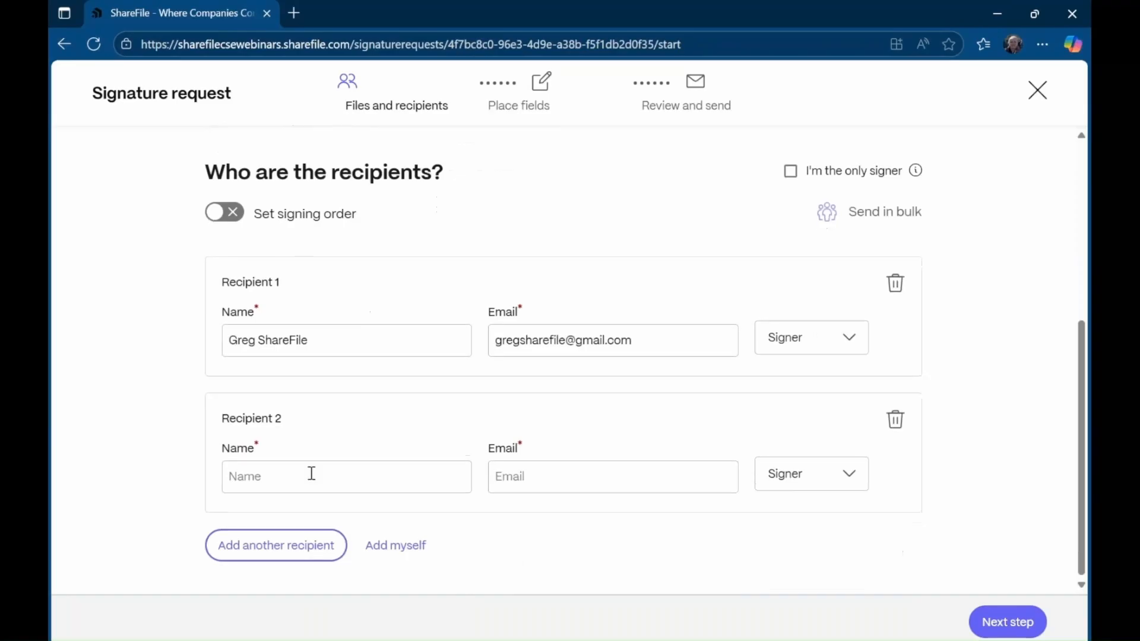
{"action": "left_click", "coordinate": [315, 476]}
{"action": "type", "text": "greg"}
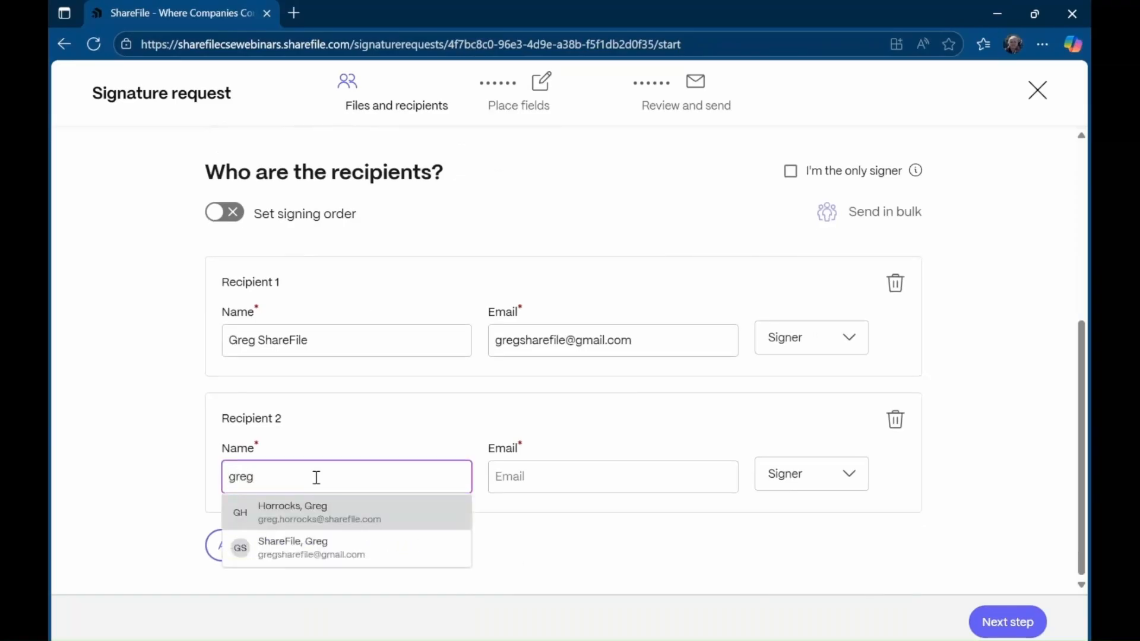
{"action": "left_click", "coordinate": [323, 512]}
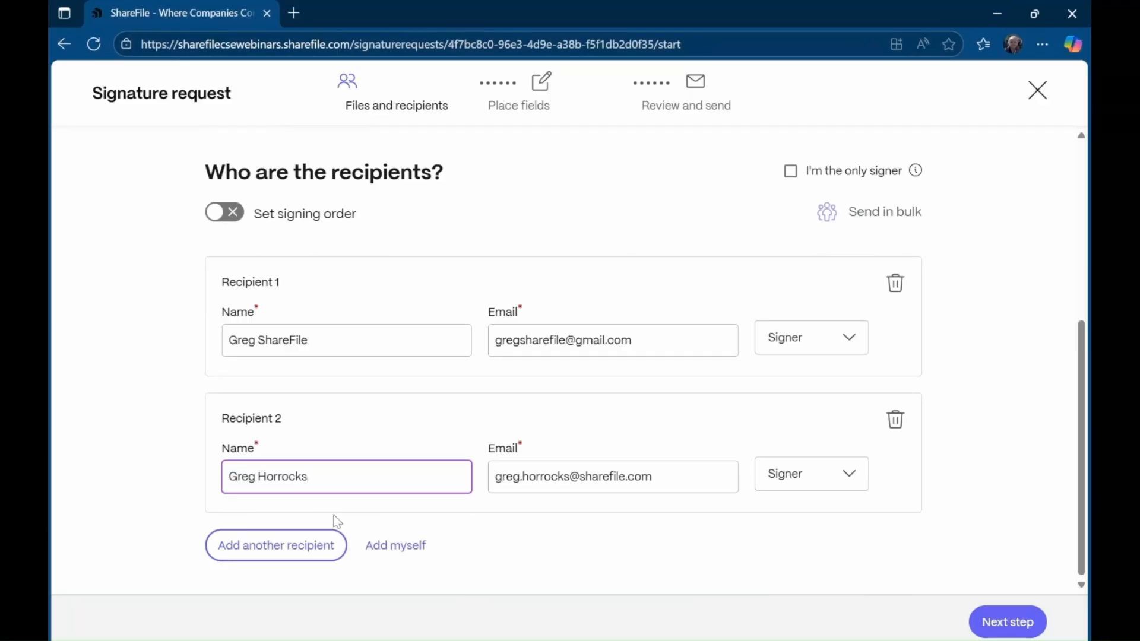
- Add a third recipient, then delete it with the trash icon
{"action": "left_click", "coordinate": [280, 564]}
{"action": "scroll", "coordinate": [989, 439], "scroll_direction": "down", "scroll_amount": 1}
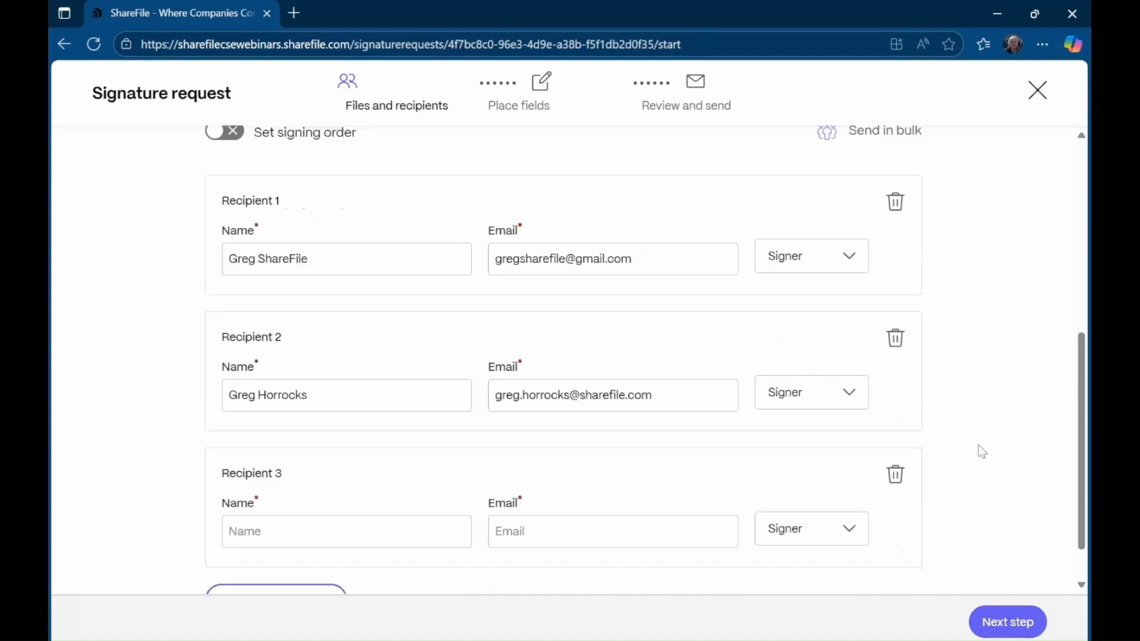
{"action": "scroll", "coordinate": [981, 451], "scroll_direction": "down", "scroll_amount": 1}
{"action": "left_click", "coordinate": [832, 473]}
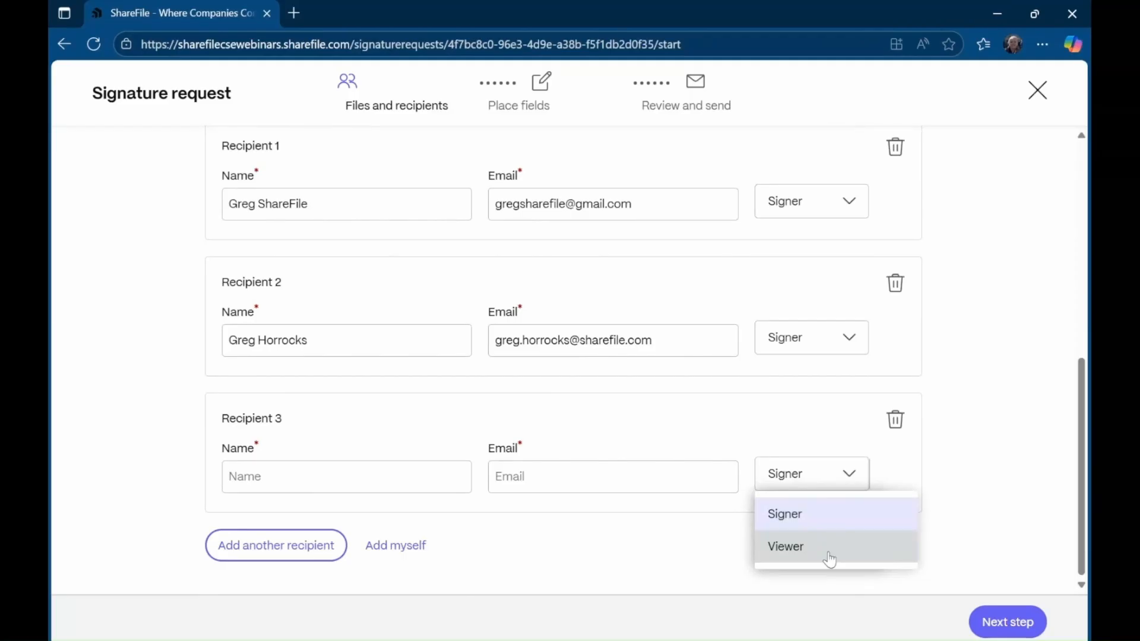
{"action": "left_click", "coordinate": [903, 425]}
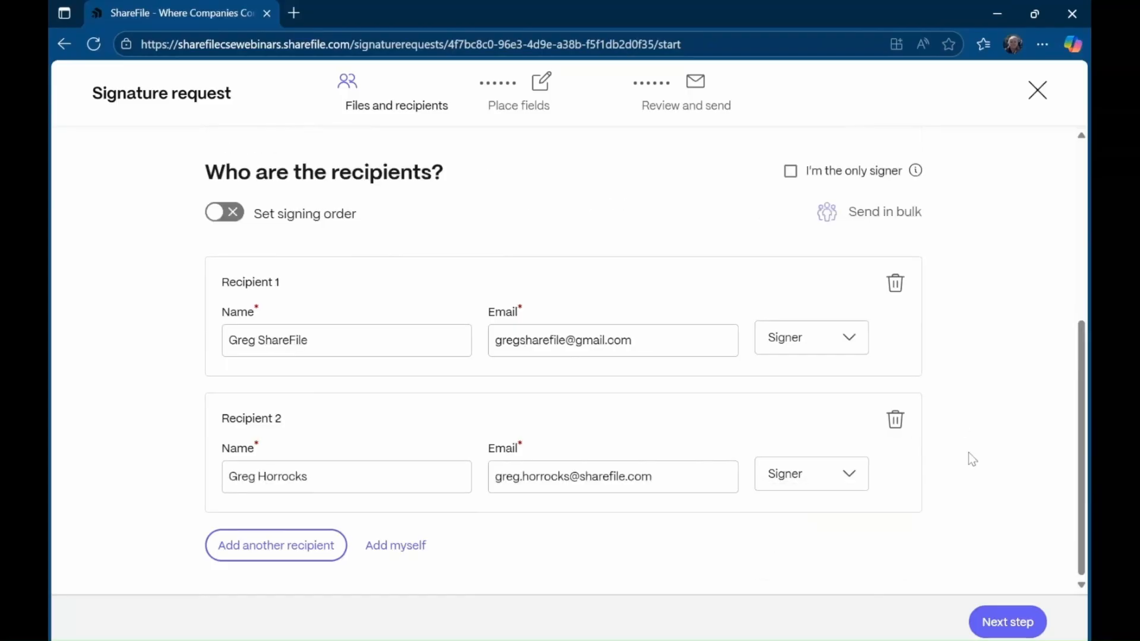
- Turn on Set signing order for the recipients and advance to the Place fields step
{"action": "left_click", "coordinate": [990, 626]}
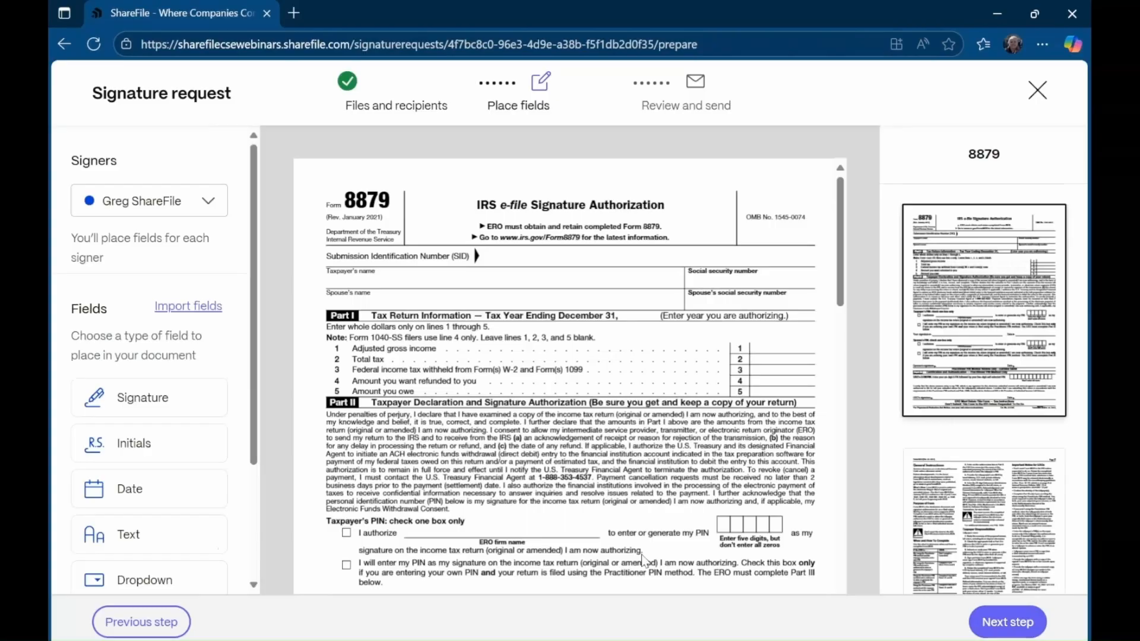
{"action": "left_click", "coordinate": [152, 625]}
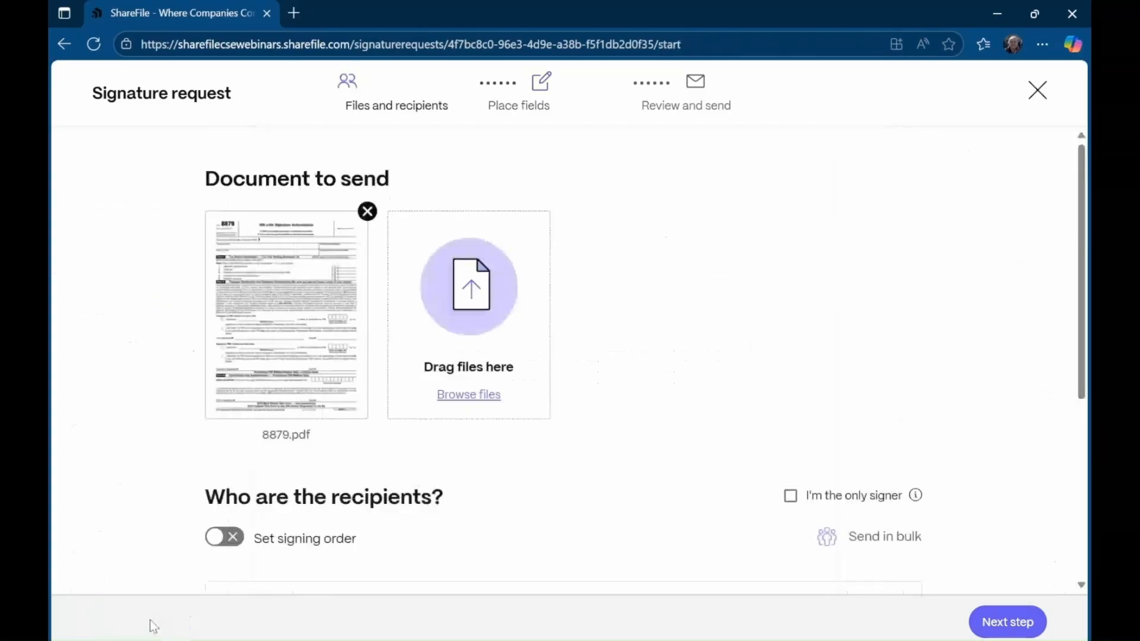
{"action": "left_click", "coordinate": [232, 539]}
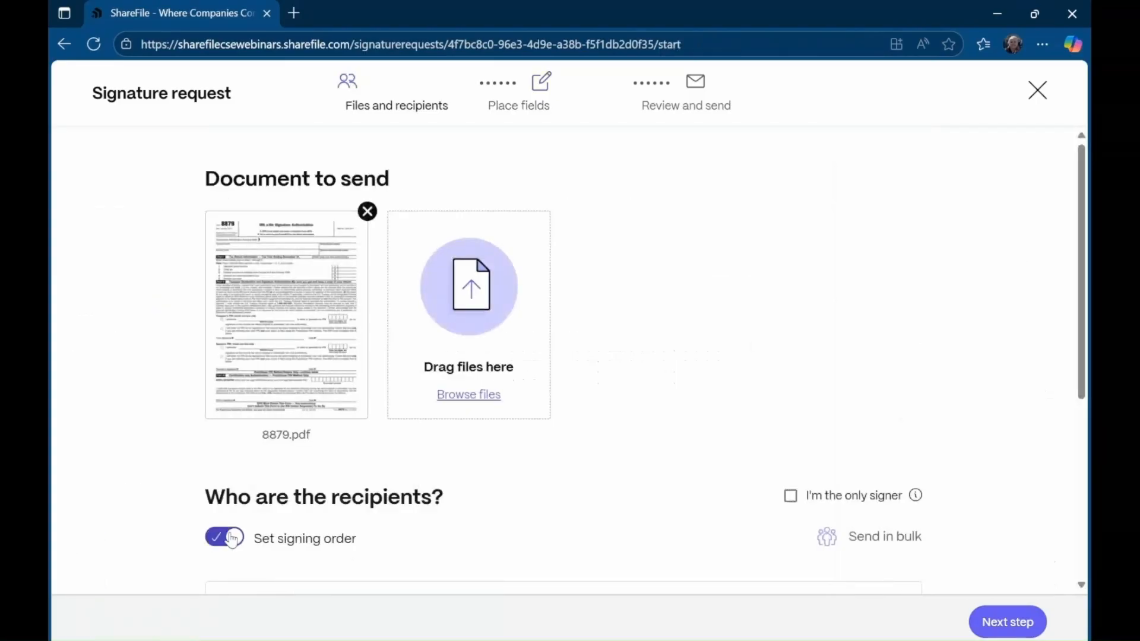
{"action": "scroll", "coordinate": [483, 331], "scroll_direction": "down", "scroll_amount": 5}
{"action": "left_click", "coordinate": [1008, 621]}
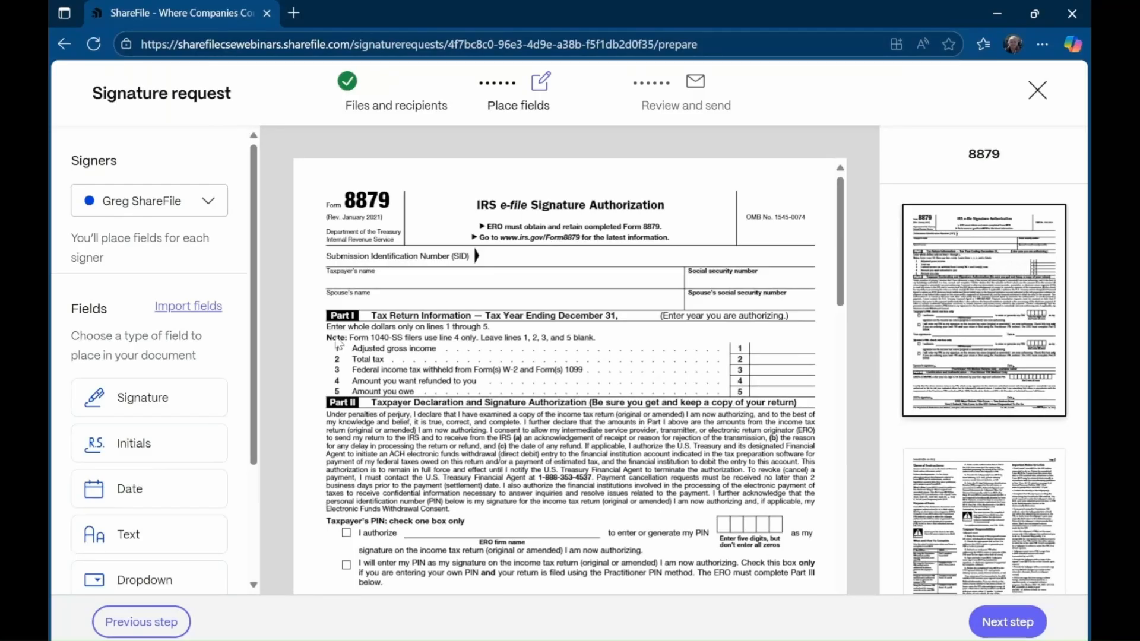
{"action": "scroll", "coordinate": [189, 505], "scroll_direction": "down", "scroll_amount": 2}
- Place text fields over the taxpayer and spouse name and SSN boxes on Form 8879
{"action": "left_click", "coordinate": [183, 456]}
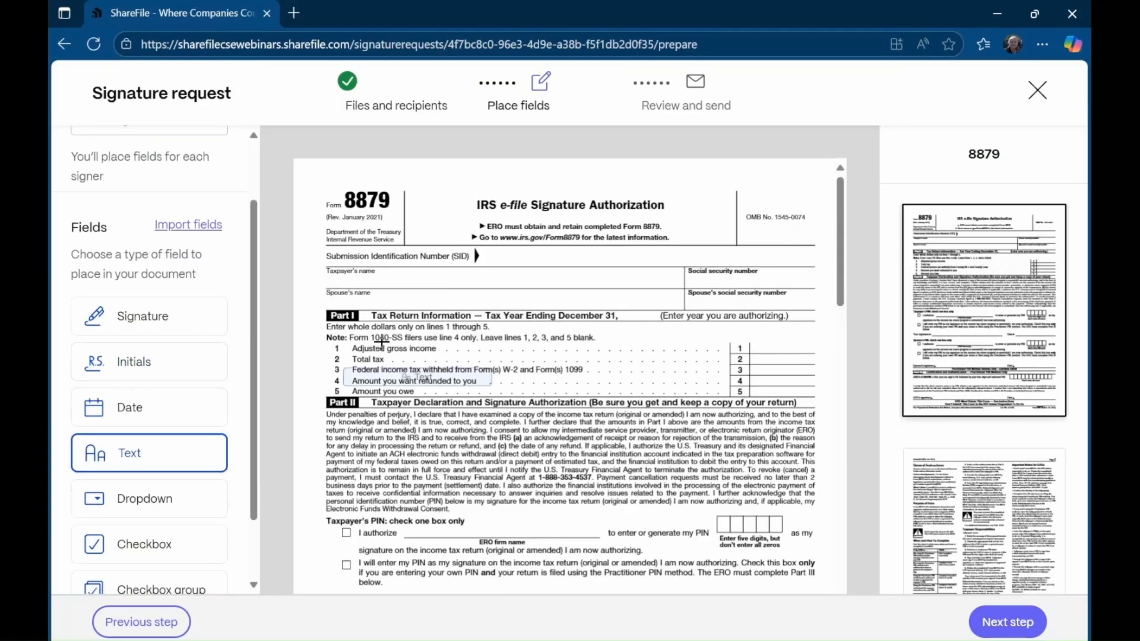
{"action": "left_click", "coordinate": [385, 262]}
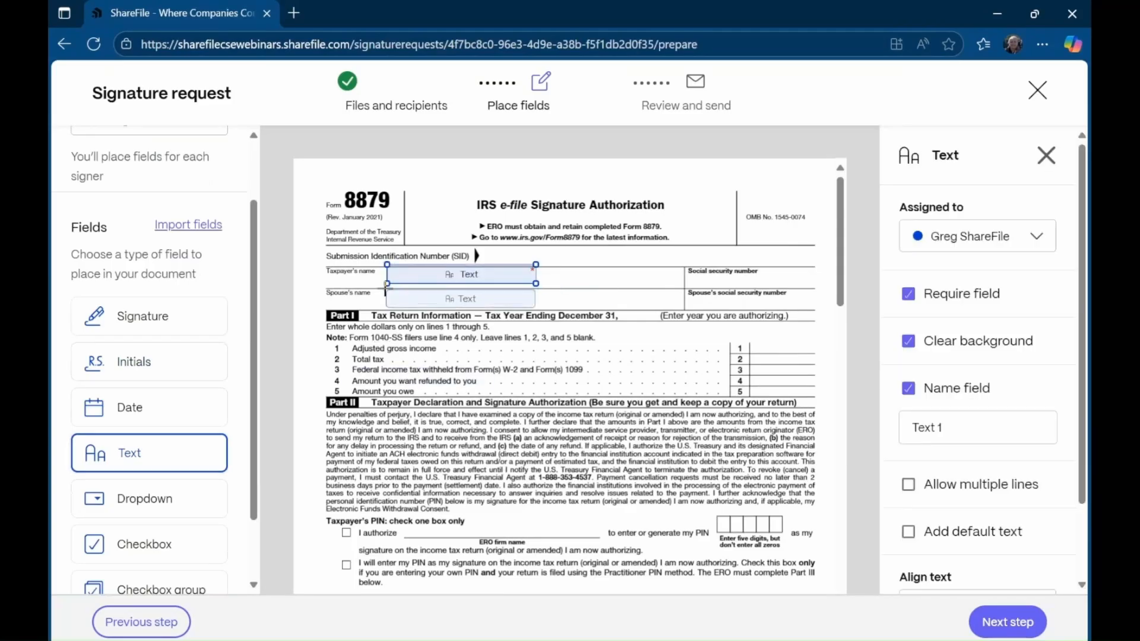
{"action": "left_click", "coordinate": [385, 289]}
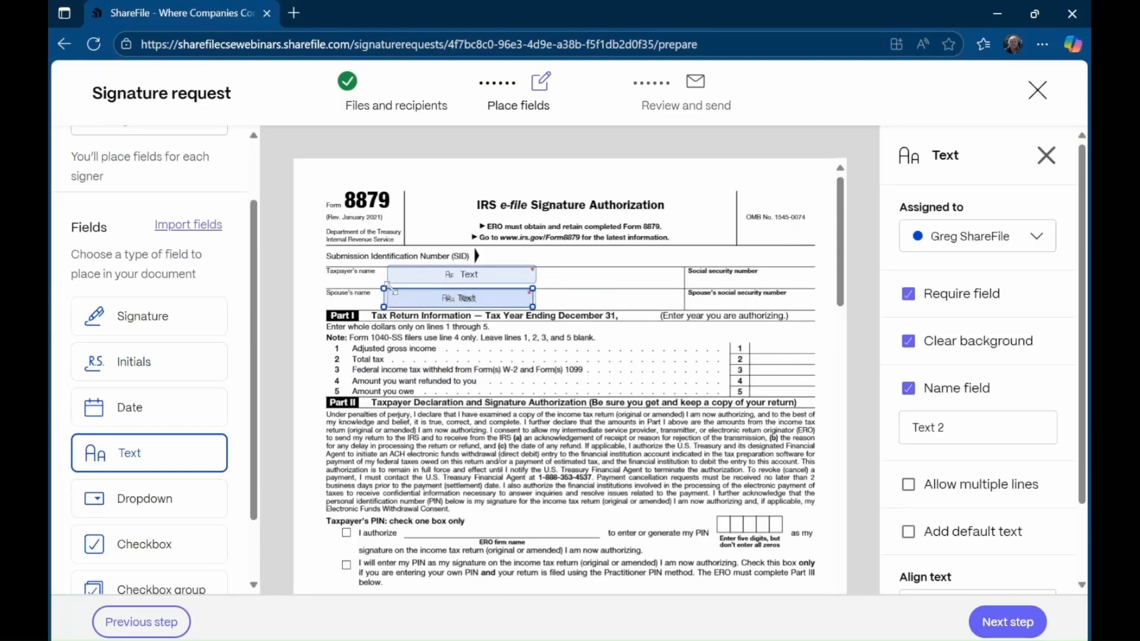
{"action": "left_click", "coordinate": [683, 272]}
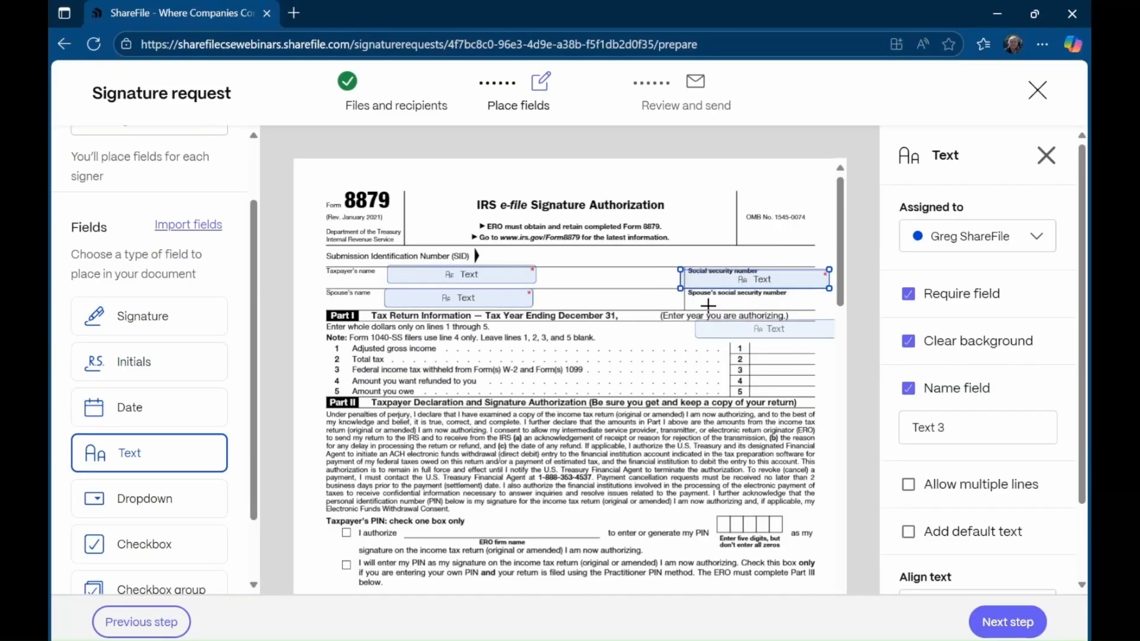
{"action": "left_click", "coordinate": [682, 291]}
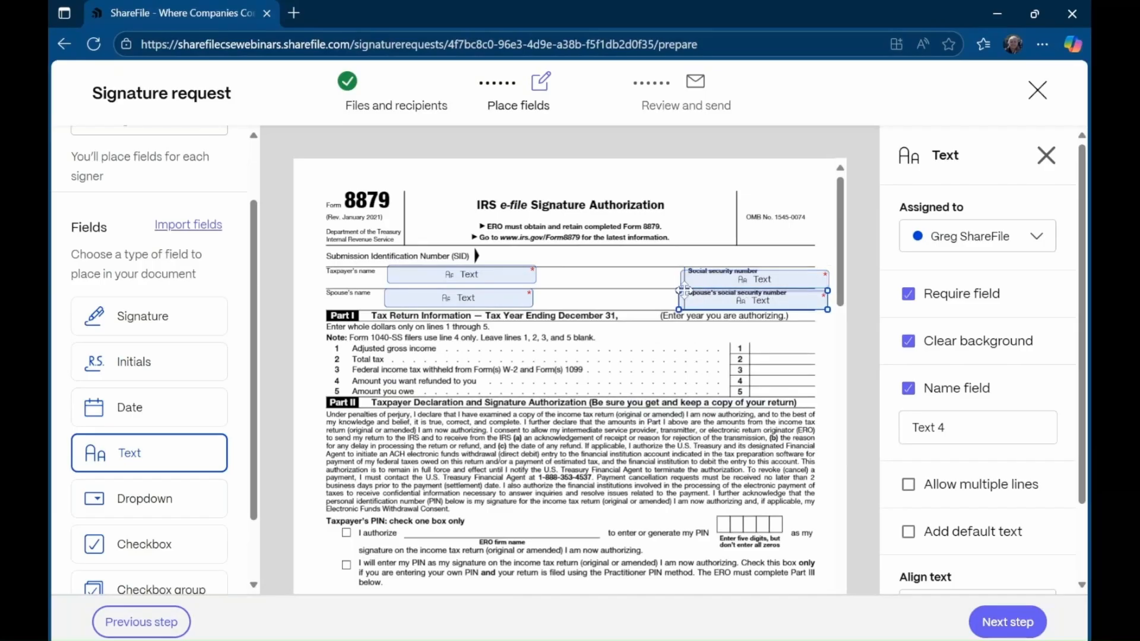
{"action": "left_click", "coordinate": [421, 272]}
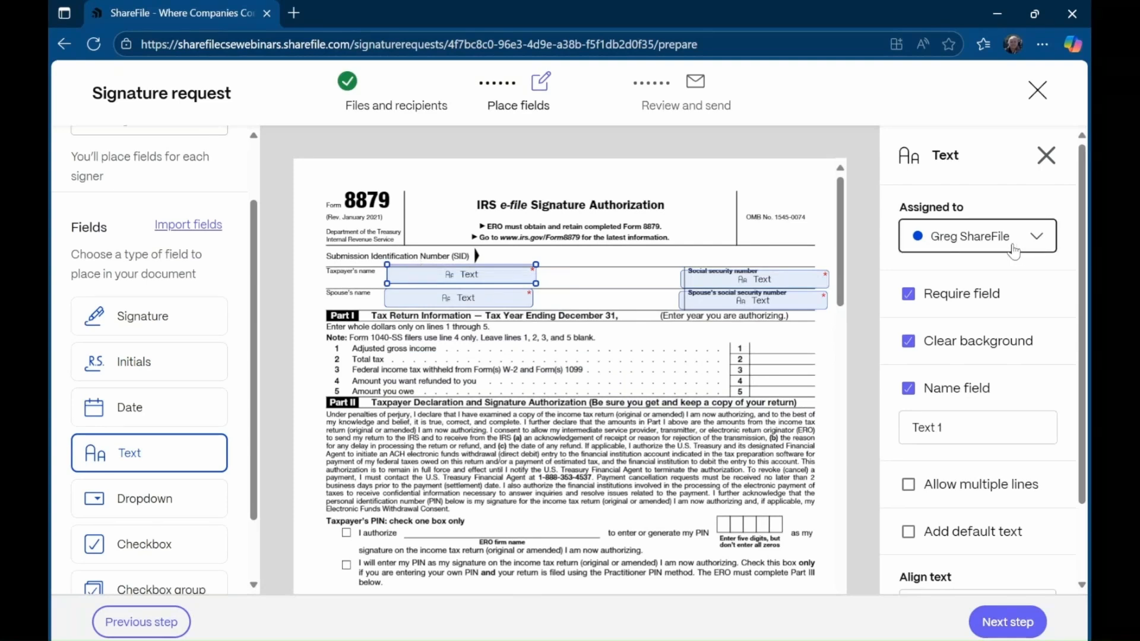
{"action": "scroll", "coordinate": [1006, 503], "scroll_direction": "down", "scroll_amount": 2}
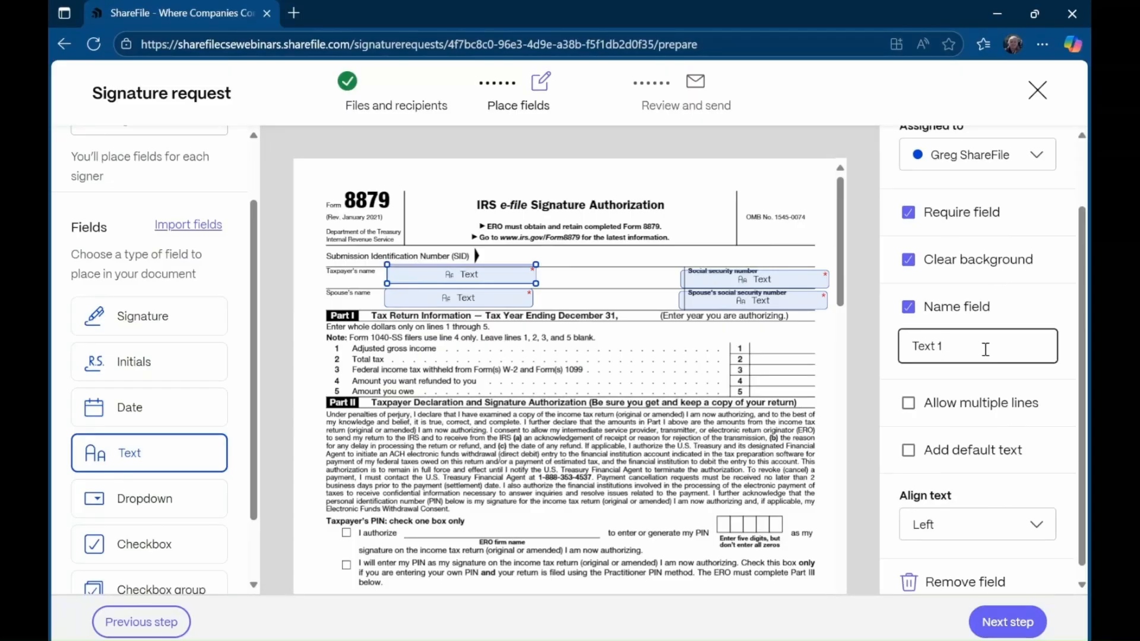
- Name both name fields 'print name', assigning the spouse's name field to the second signer
{"action": "key", "text": "BackSpace"}
{"action": "key", "text": "BackSpace"}
{"action": "key", "text": "BackSpace"}
{"action": "key", "text": "BackSpace"}
{"action": "key", "text": "BackSpace"}
{"action": "key", "text": "BackSpace"}
{"action": "type", "text": "print name"}
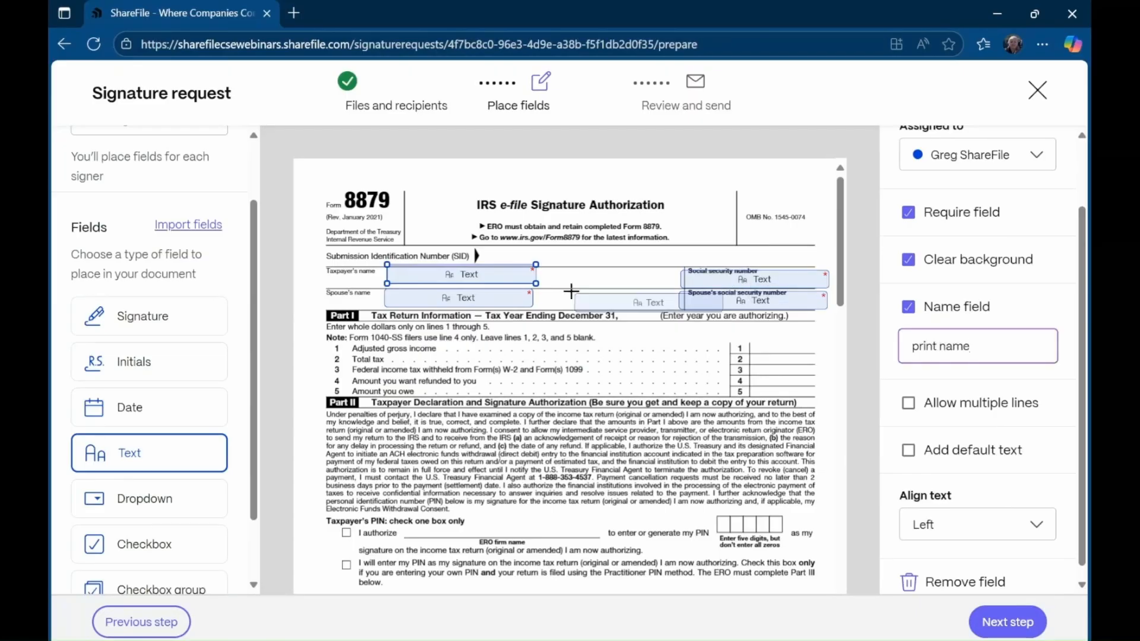
{"action": "left_click", "coordinate": [493, 303]}
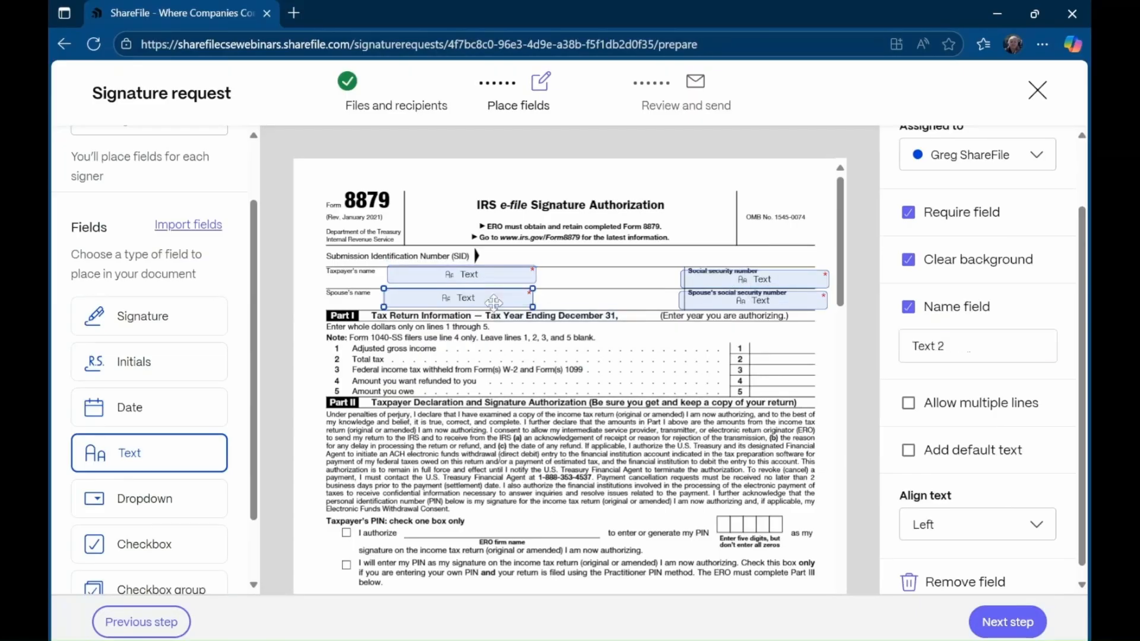
{"action": "left_click", "coordinate": [1032, 159]}
{"action": "left_click", "coordinate": [1032, 159]}
{"action": "left_click", "coordinate": [1032, 159]}
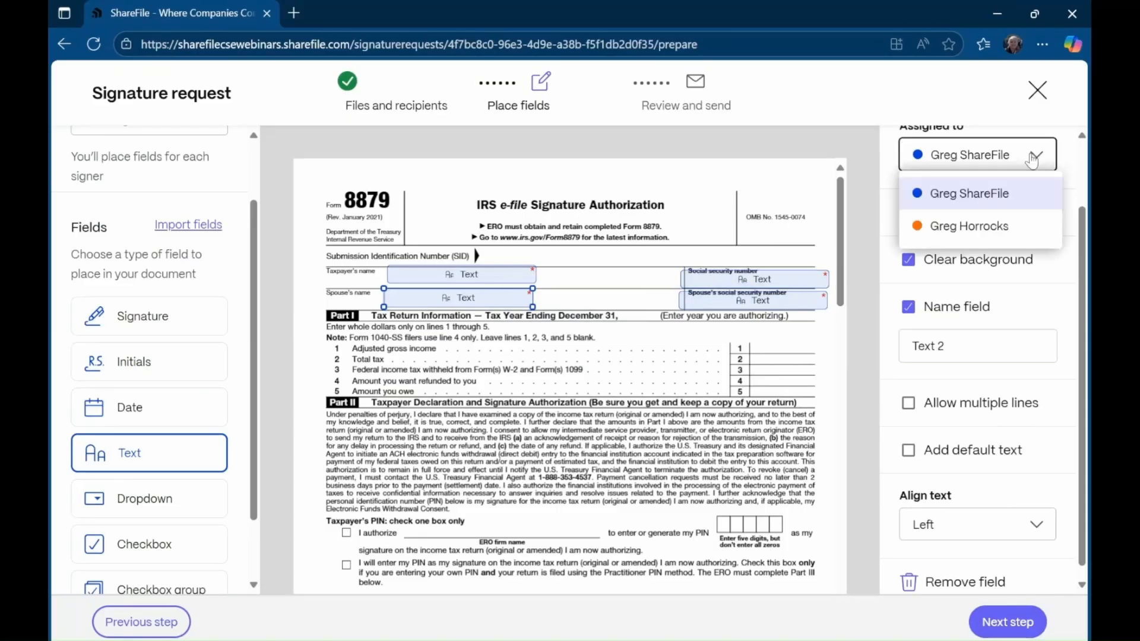
{"action": "left_click", "coordinate": [986, 232]}
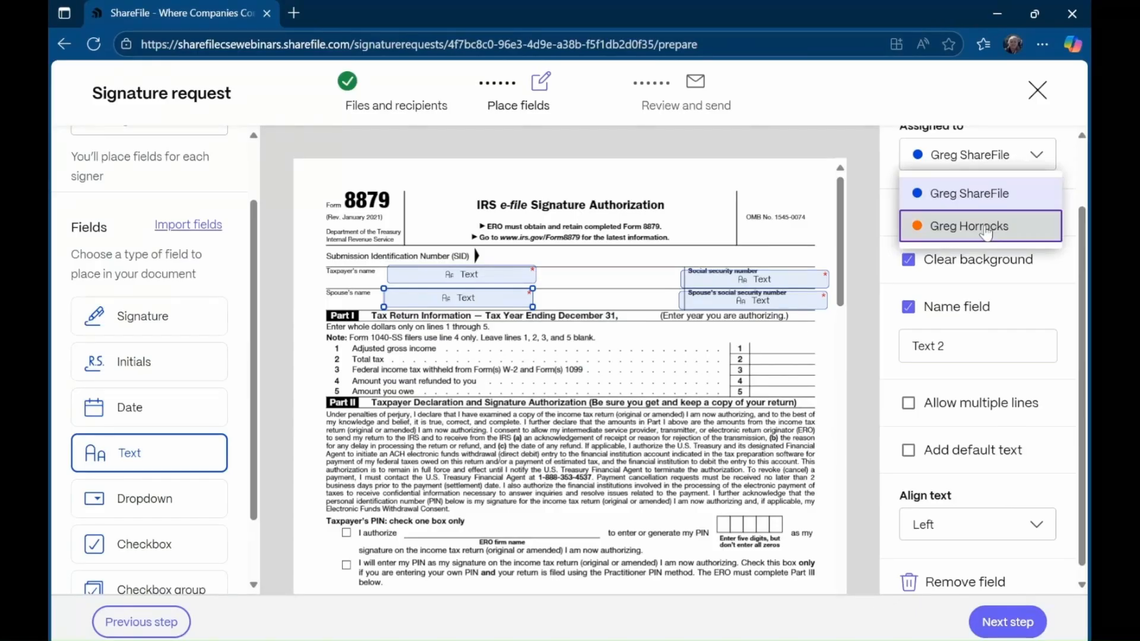
{"action": "left_click", "coordinate": [986, 231]}
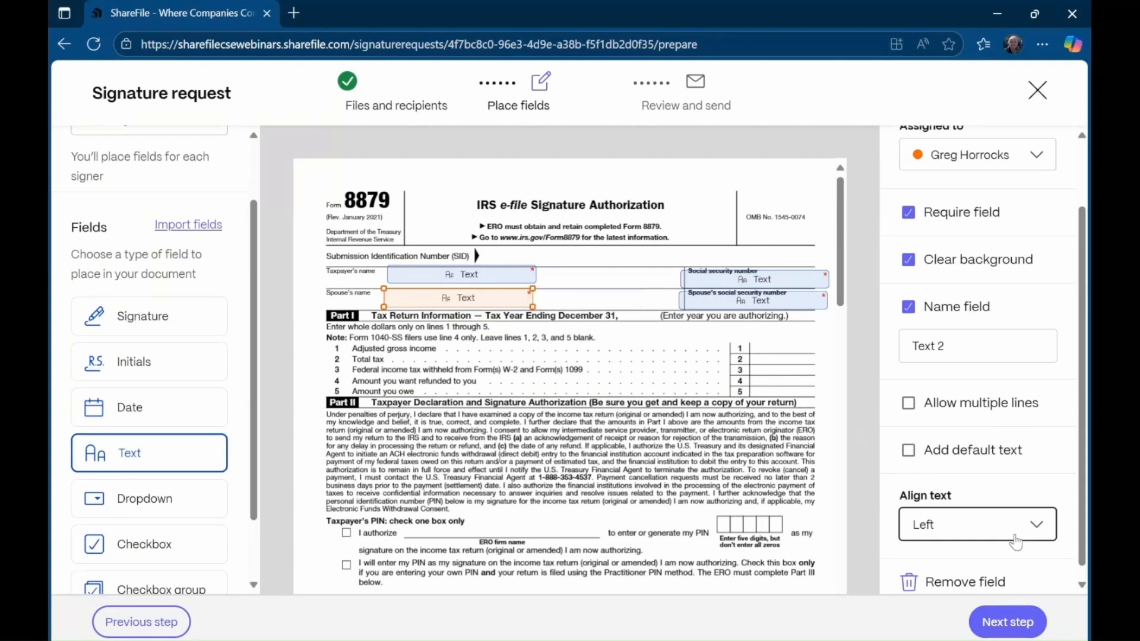
{"action": "left_click", "coordinate": [974, 357]}
{"action": "key", "text": "ctrl+a"}
{"action": "key", "text": "BackSpace"}
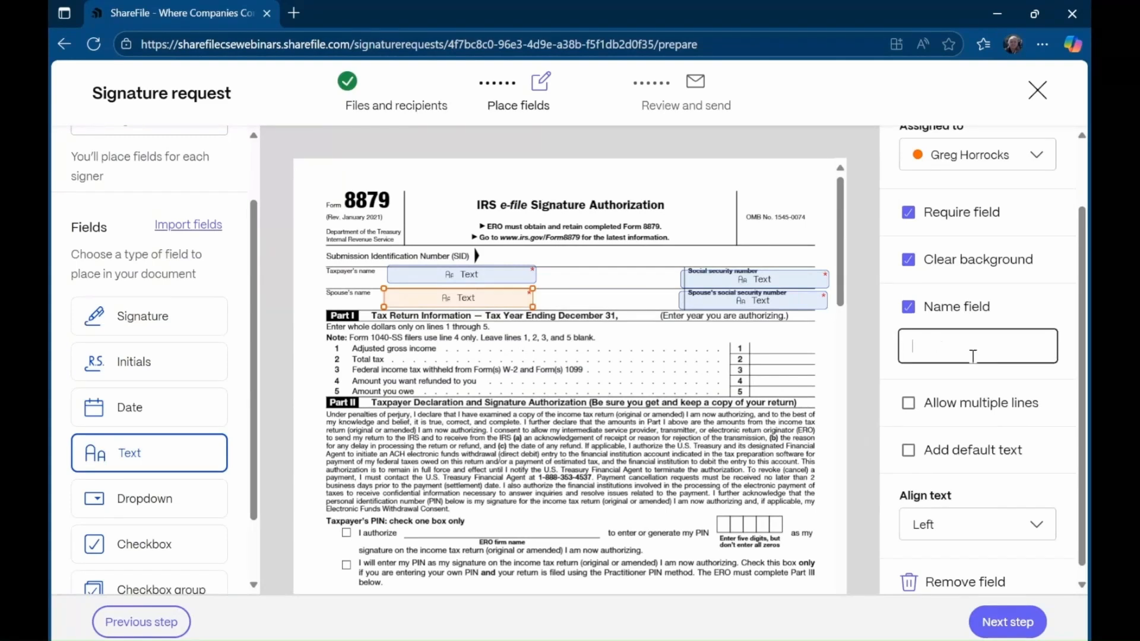
{"action": "type", "text": "print name"}
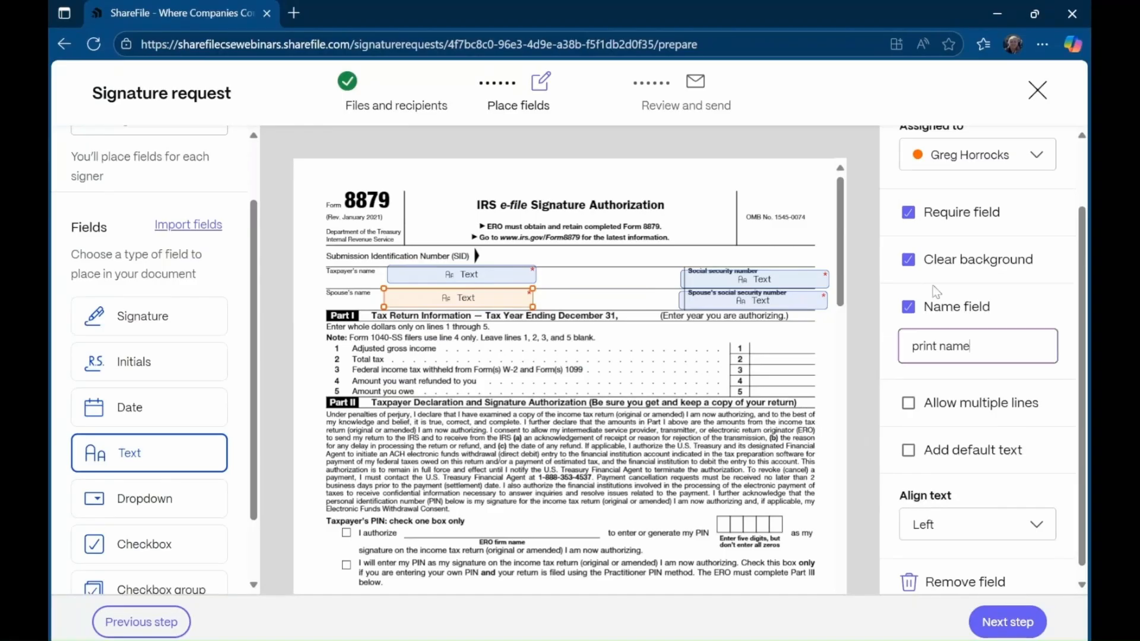
- Name both SSN fields 'SSN' and assign the spouse's SSN field to the second signer
{"action": "left_click", "coordinate": [775, 269]}
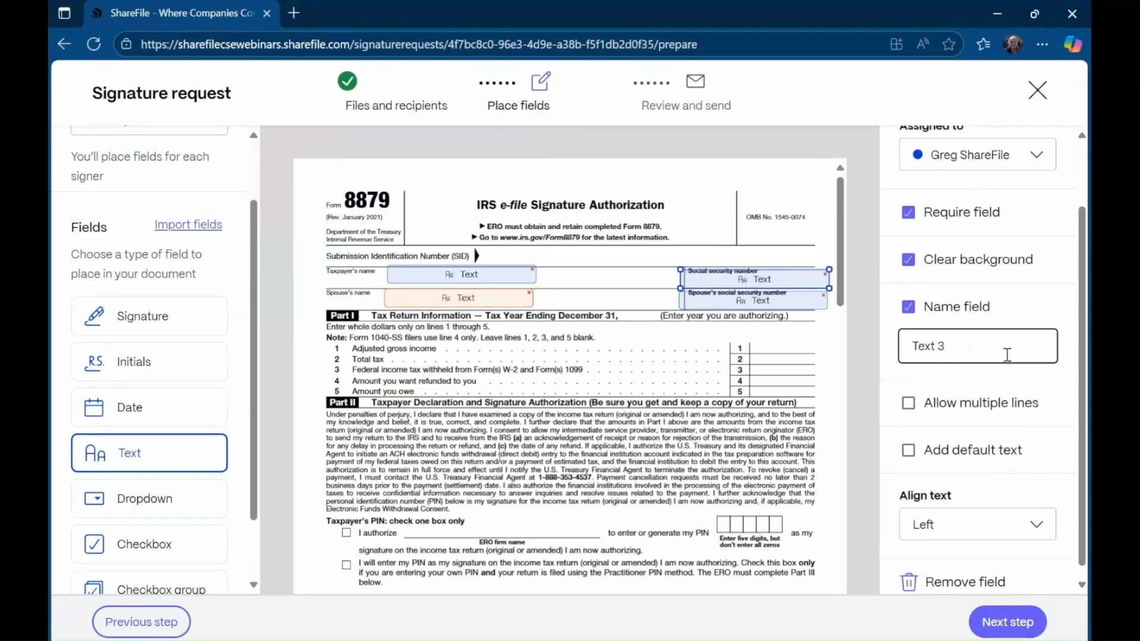
{"action": "triple_click", "coordinate": [986, 347]}
{"action": "key", "text": "BackSpace"}
{"action": "type", "text": "SSN"}
{"action": "left_click", "coordinate": [762, 303]}
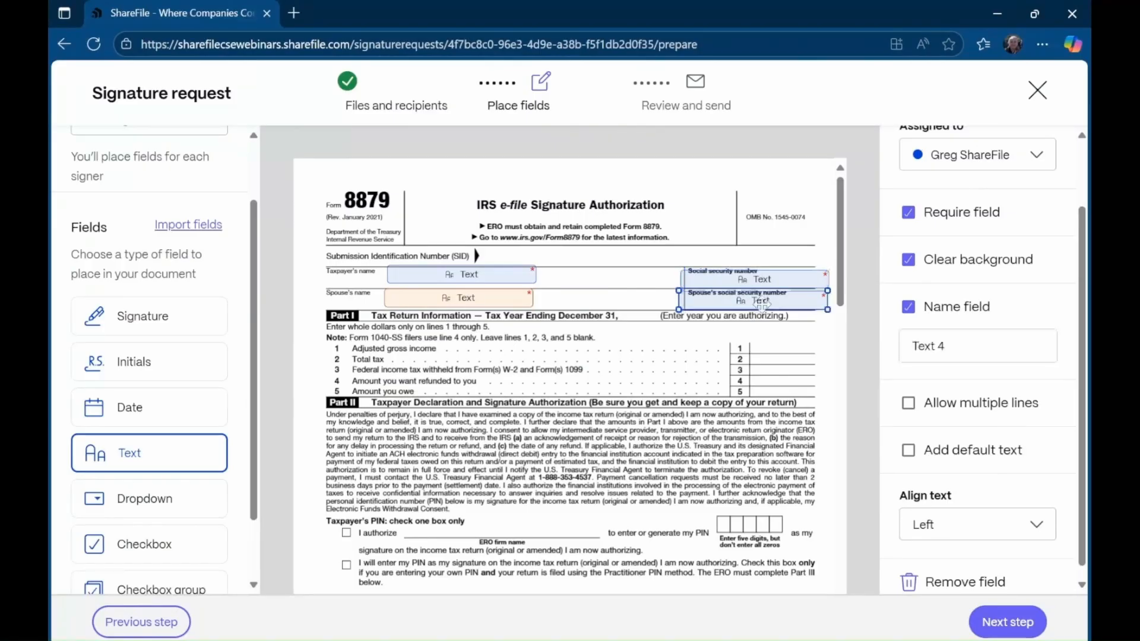
{"action": "left_click", "coordinate": [987, 160]}
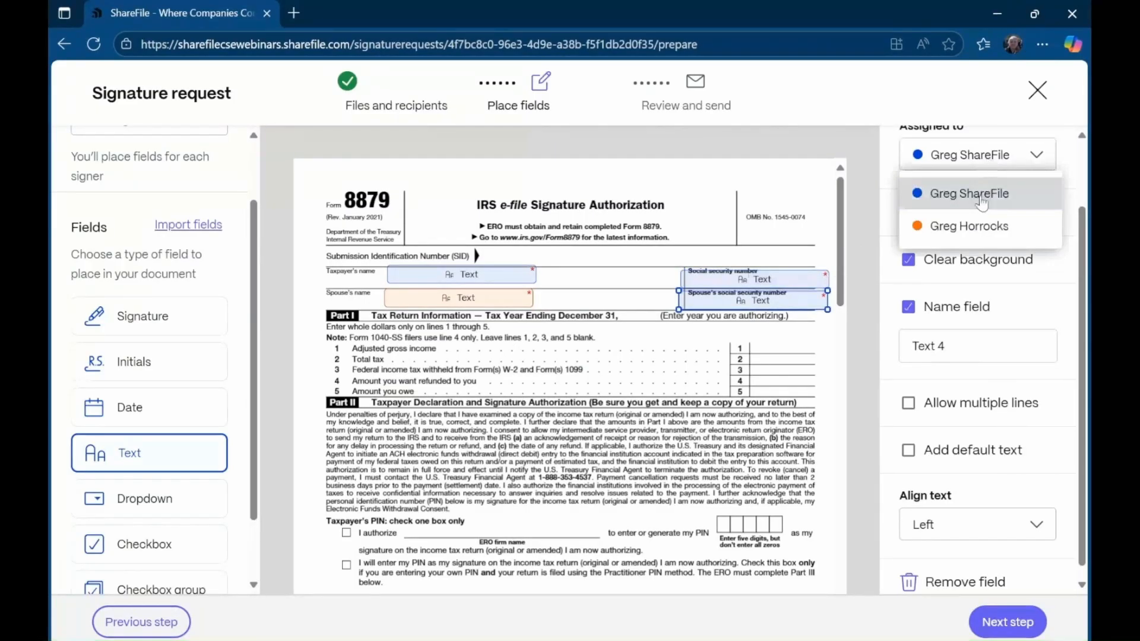
{"action": "left_click", "coordinate": [983, 333]}
{"action": "key", "text": "BackSpace"}
{"action": "key", "text": "BackSpace"}
{"action": "key", "text": "BackSpace"}
{"action": "key", "text": "BackSpace"}
{"action": "key", "text": "BackSpace"}
{"action": "key", "text": "BackSpace"}
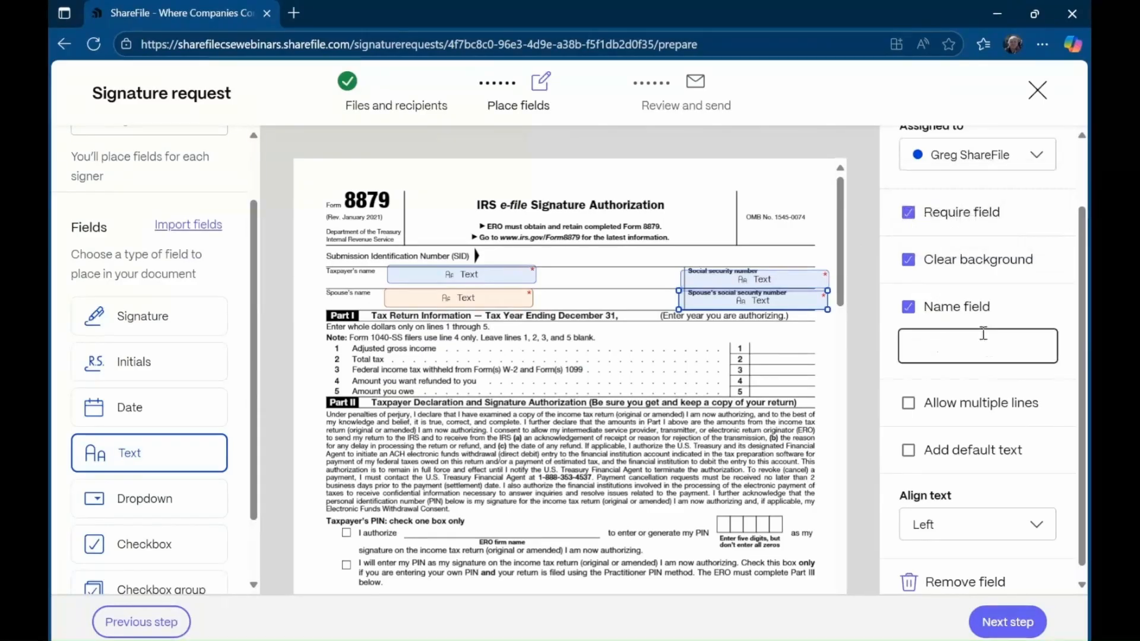
{"action": "type", "text": "SSN"}
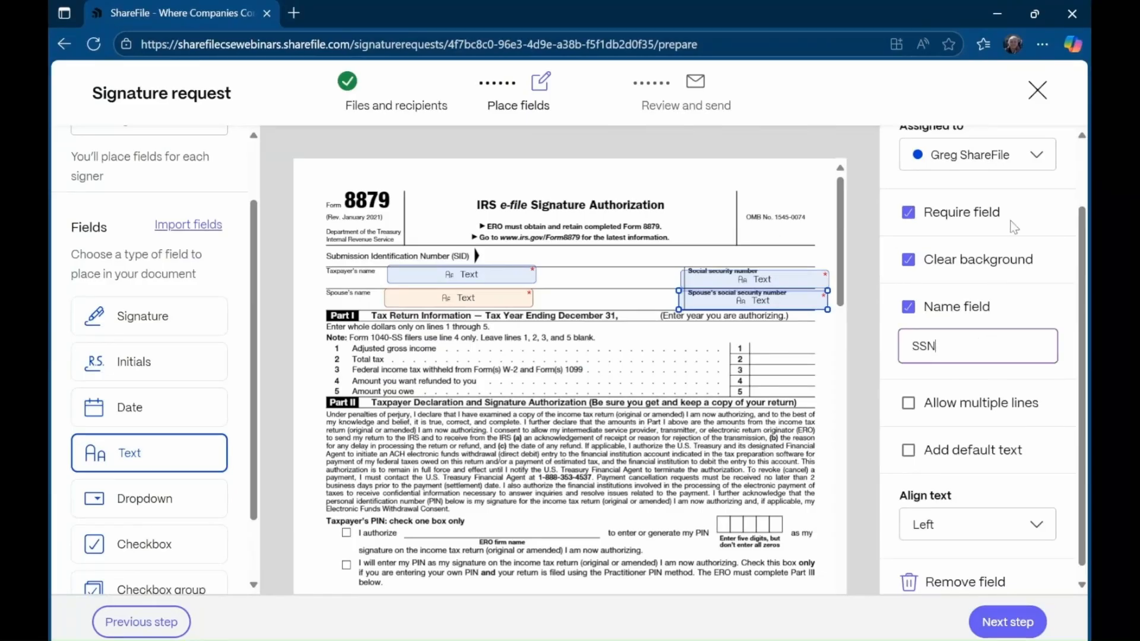
{"action": "left_click", "coordinate": [1009, 154]}
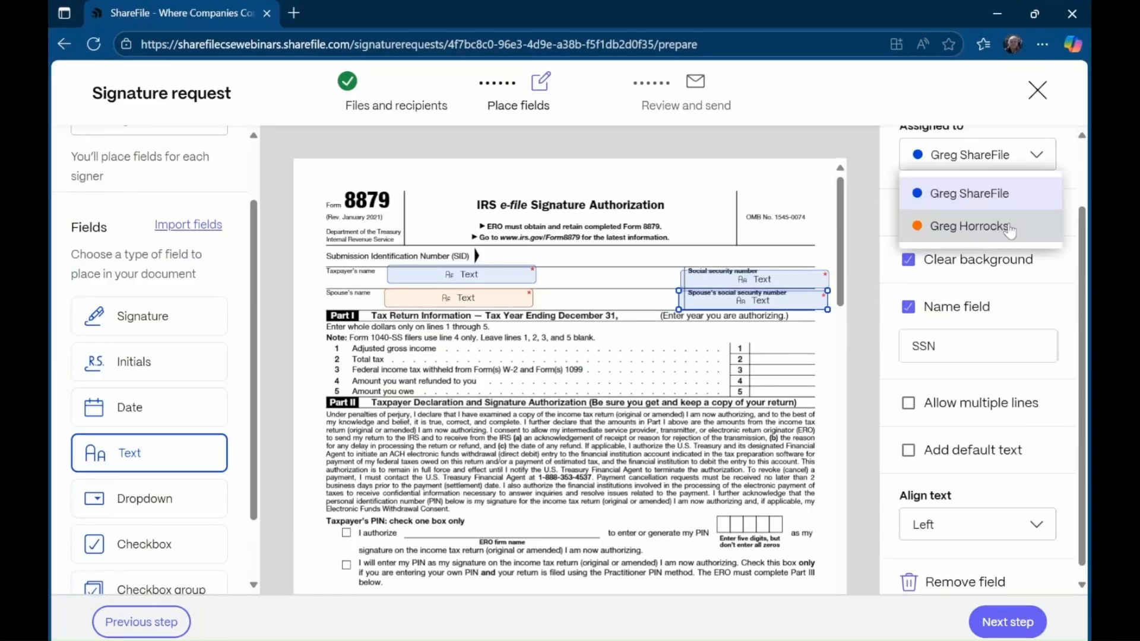
{"action": "left_click", "coordinate": [1002, 224]}
{"action": "scroll", "coordinate": [639, 445], "scroll_direction": "down", "scroll_amount": 3}
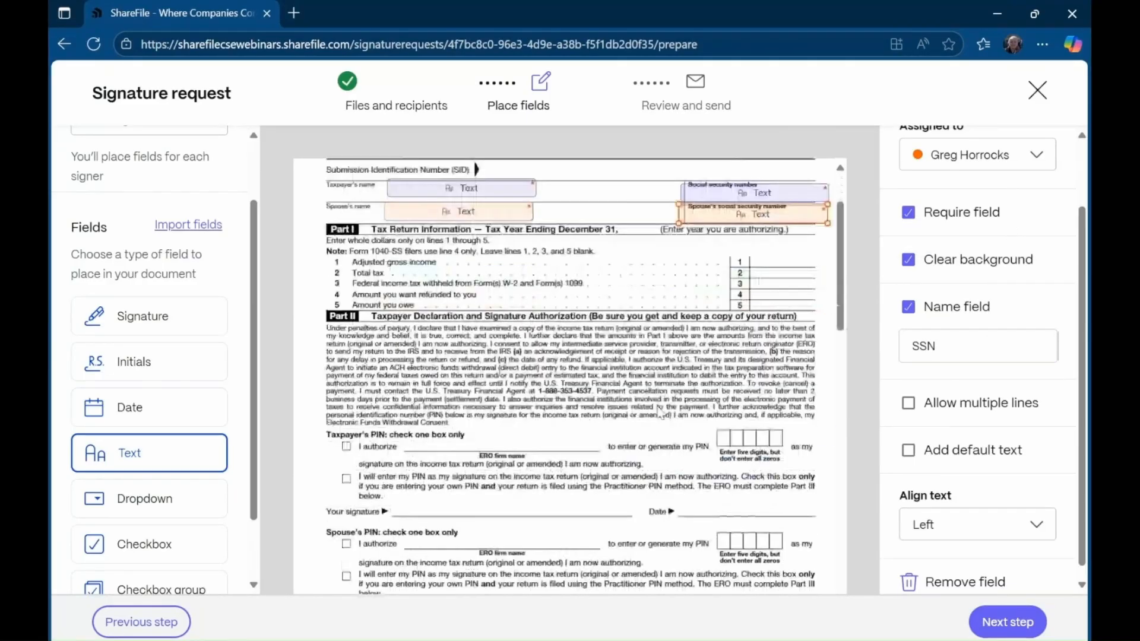
{"action": "scroll", "coordinate": [661, 413], "scroll_direction": "down", "scroll_amount": 3}
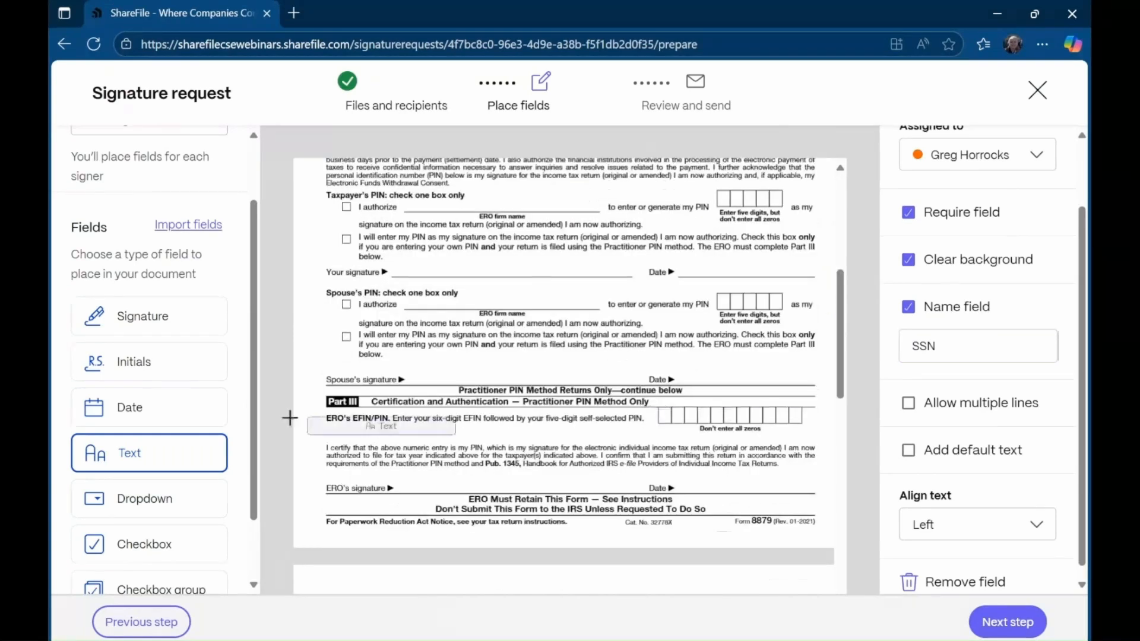
- Add signature and date fields on both signature lines, giving the spouse's signature to the second signer
{"action": "left_click", "coordinate": [165, 330]}
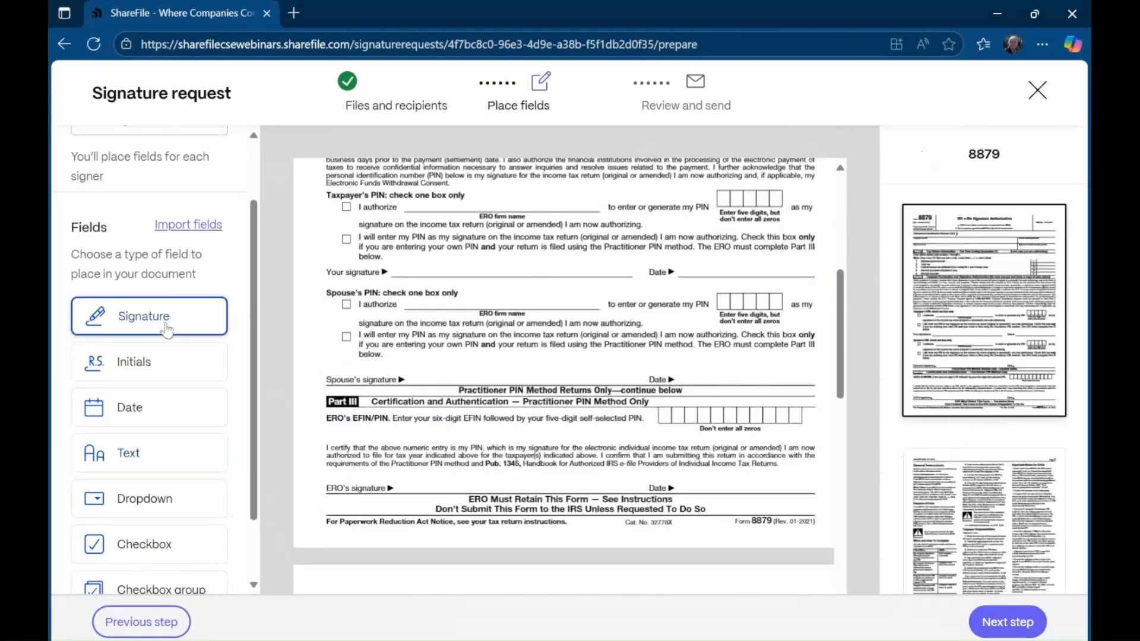
{"action": "left_click", "coordinate": [419, 239]}
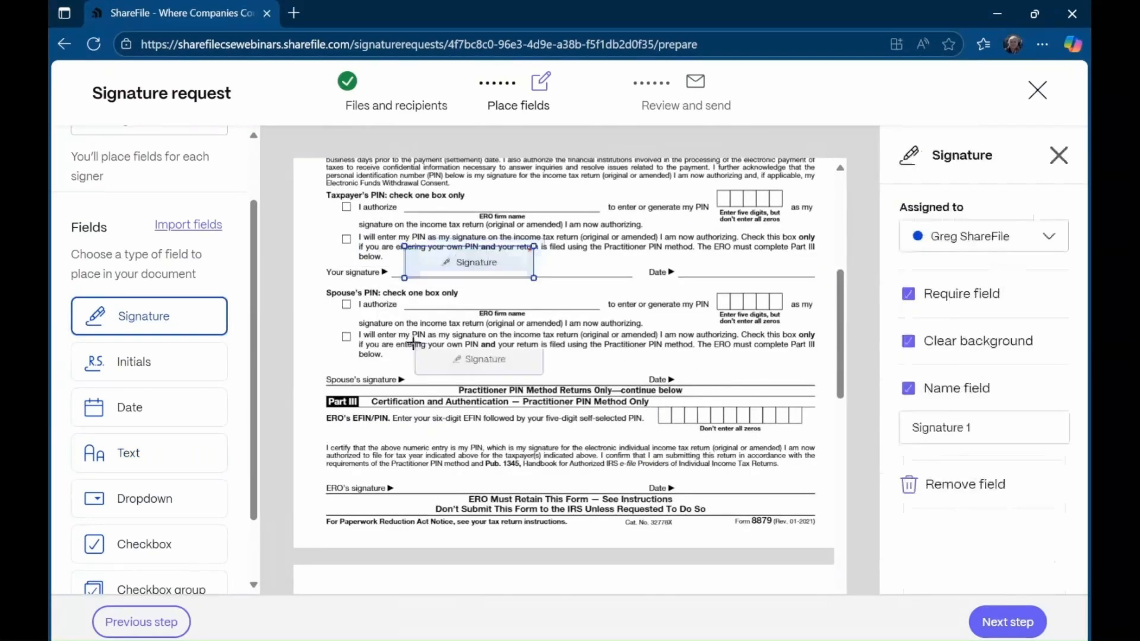
{"action": "left_click", "coordinate": [425, 338]}
{"action": "left_click", "coordinate": [218, 408]}
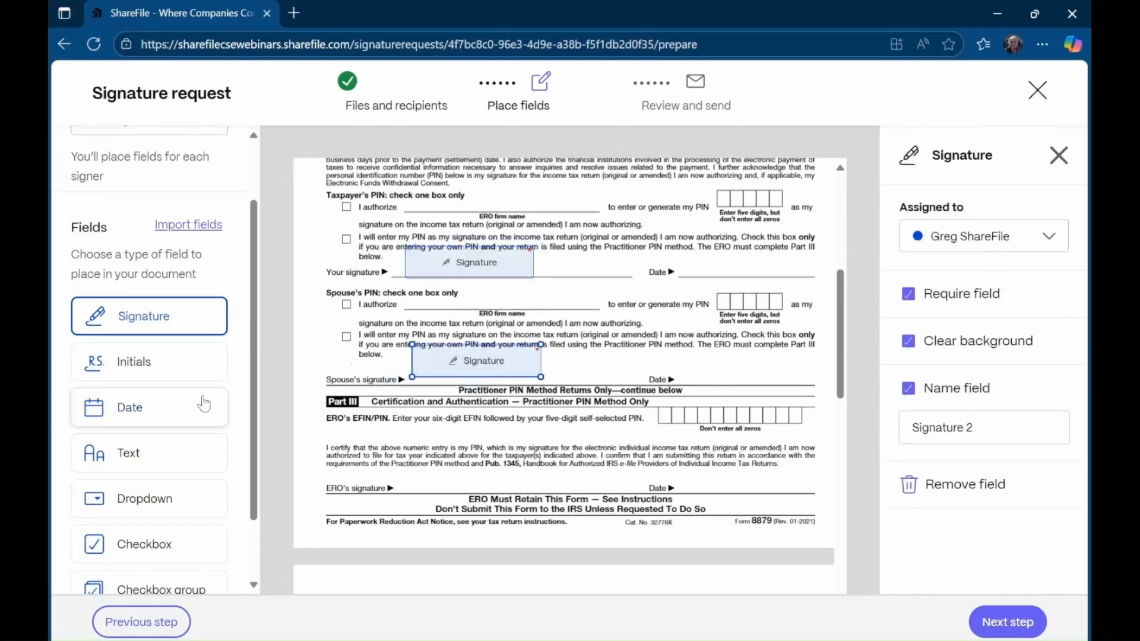
{"action": "left_click", "coordinate": [681, 254]}
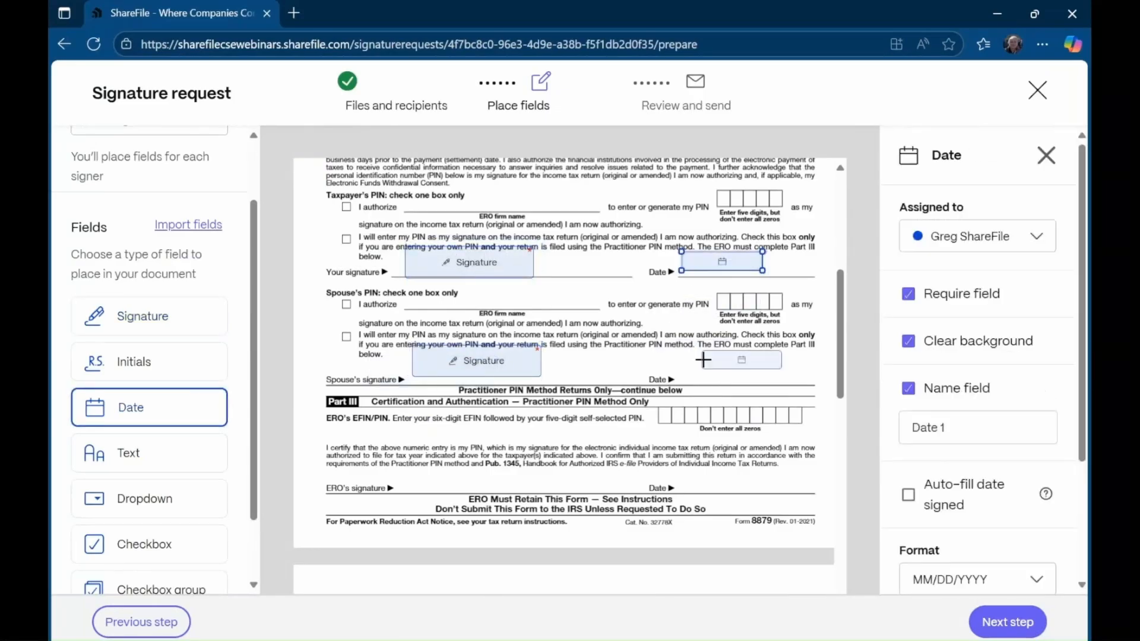
{"action": "left_click", "coordinate": [697, 367]}
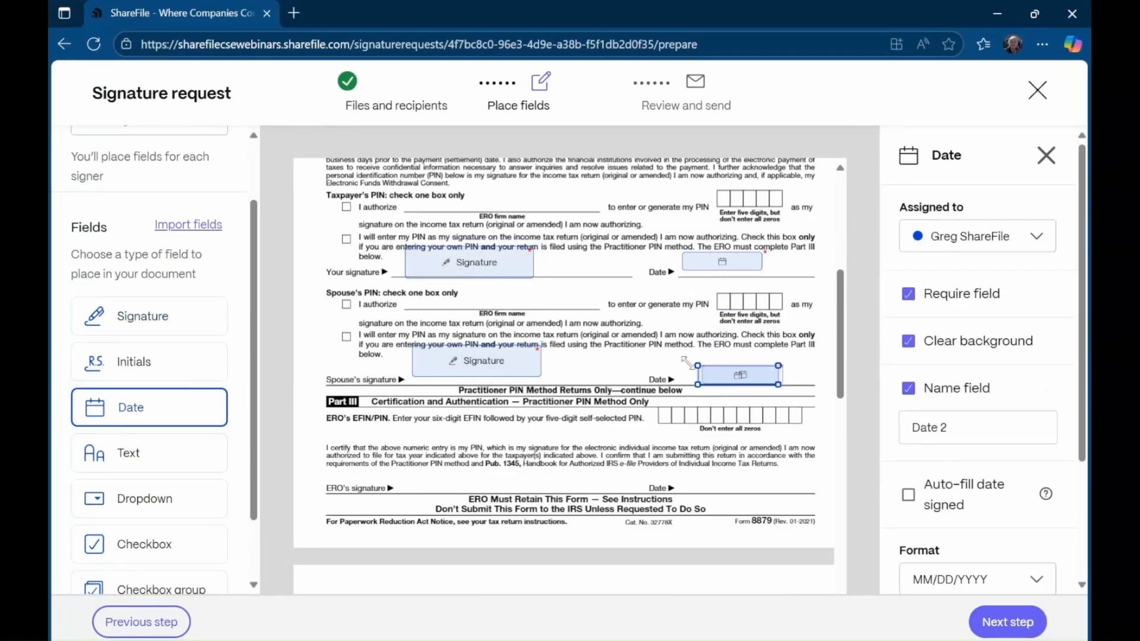
{"action": "left_click", "coordinate": [487, 261]}
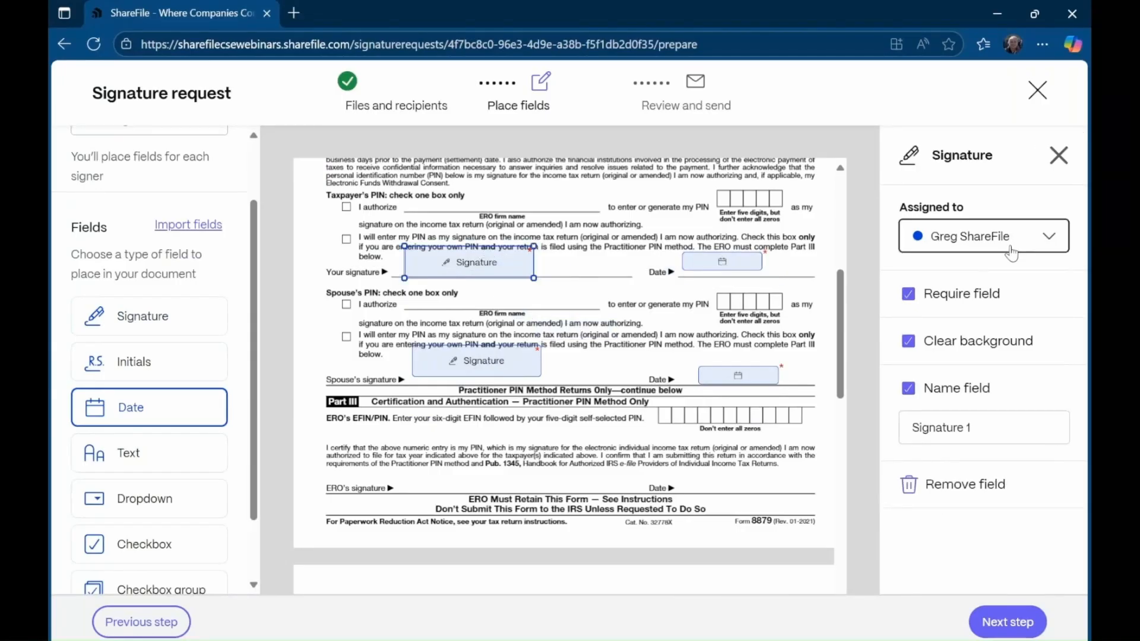
{"action": "left_click", "coordinate": [445, 360]}
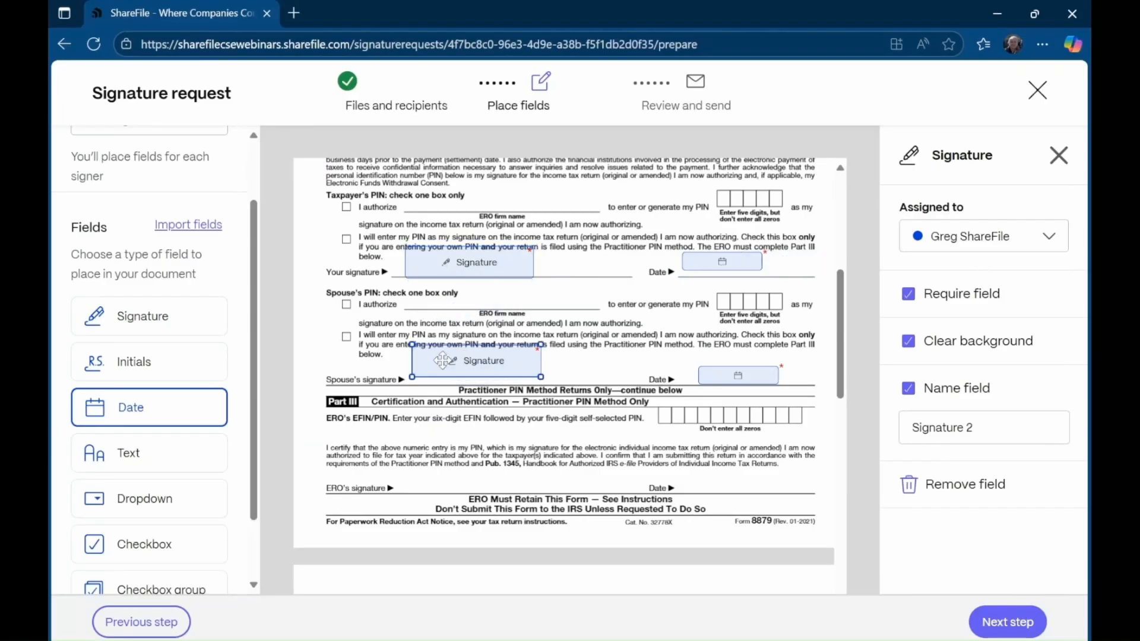
{"action": "left_click", "coordinate": [1007, 243]}
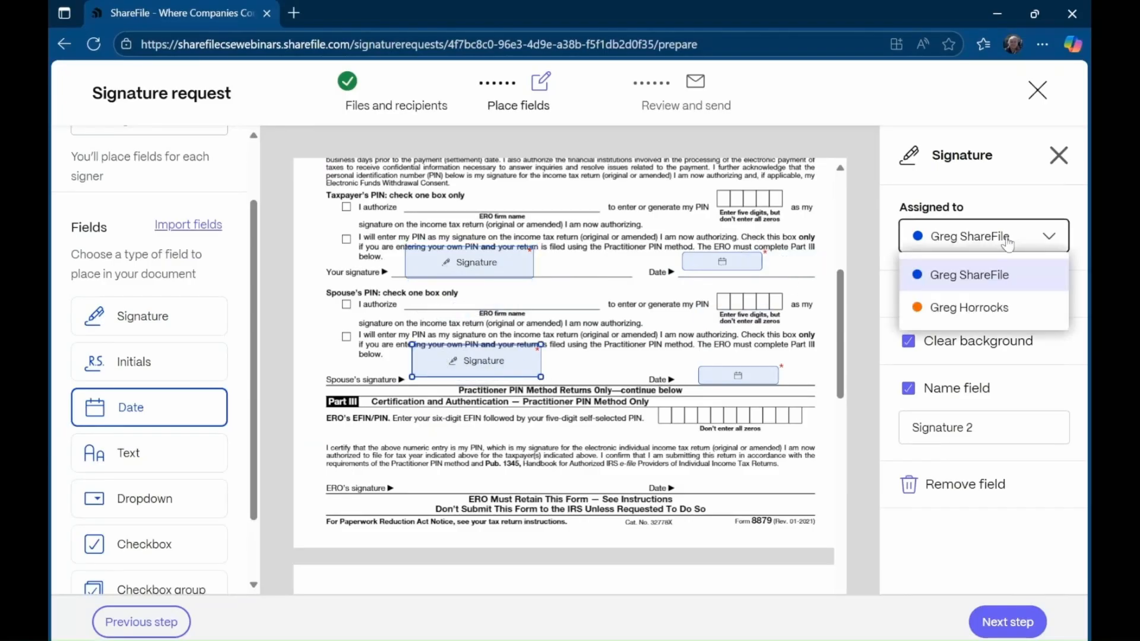
{"action": "double_click", "coordinate": [991, 312]}
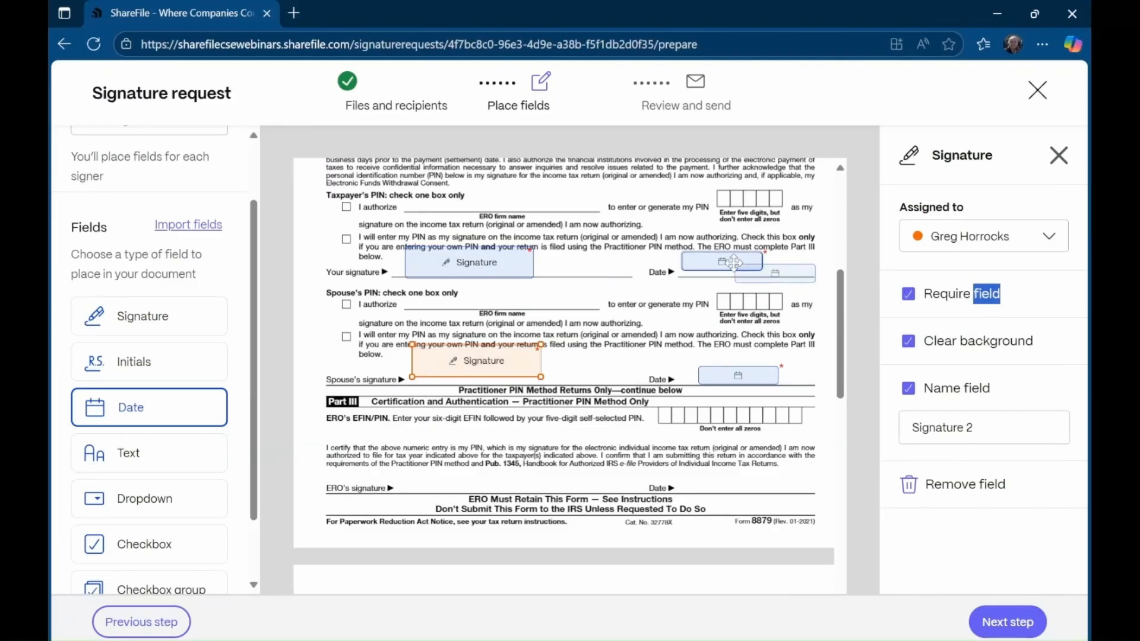
- Set both date fields to Auto-fill date signed and proceed to Review and send
{"action": "left_click", "coordinate": [734, 262]}
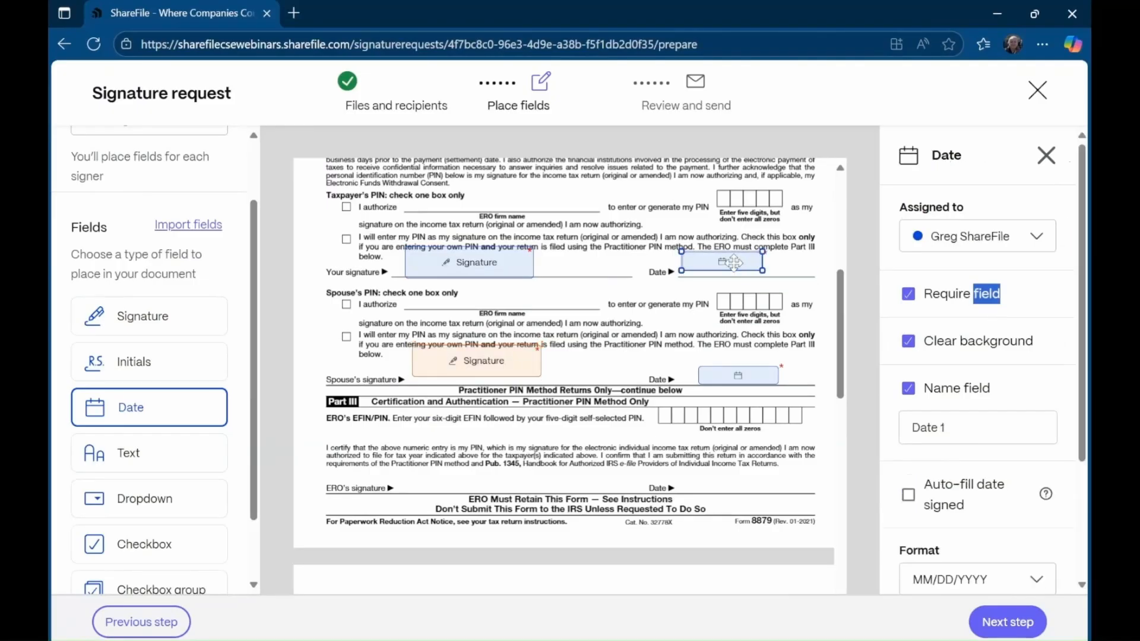
{"action": "left_click", "coordinate": [910, 496]}
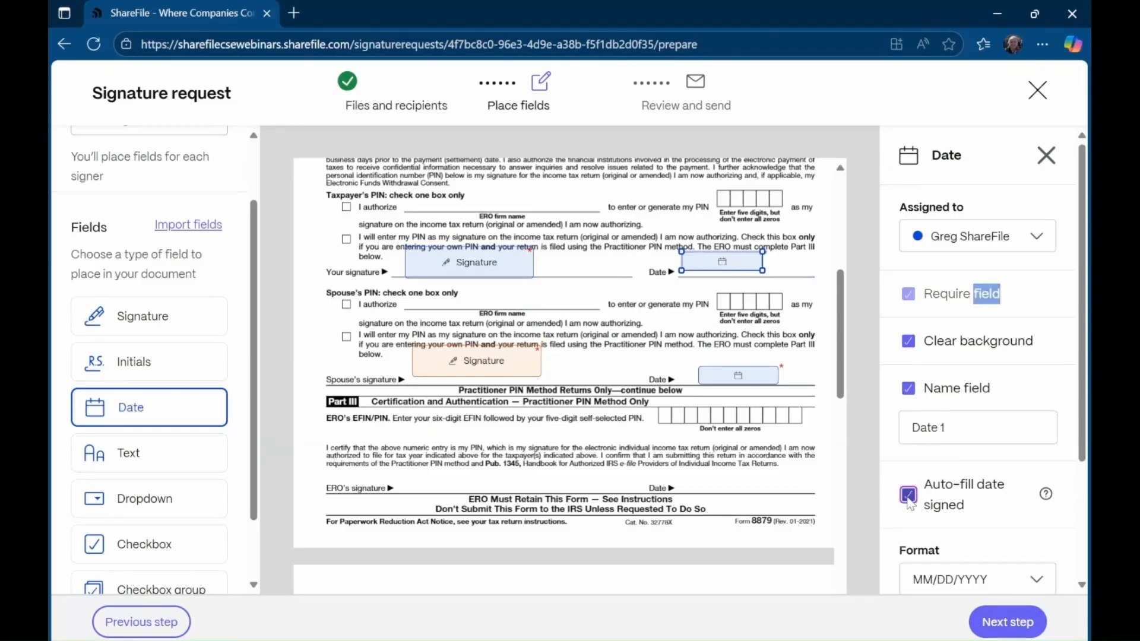
{"action": "left_click", "coordinate": [751, 377]}
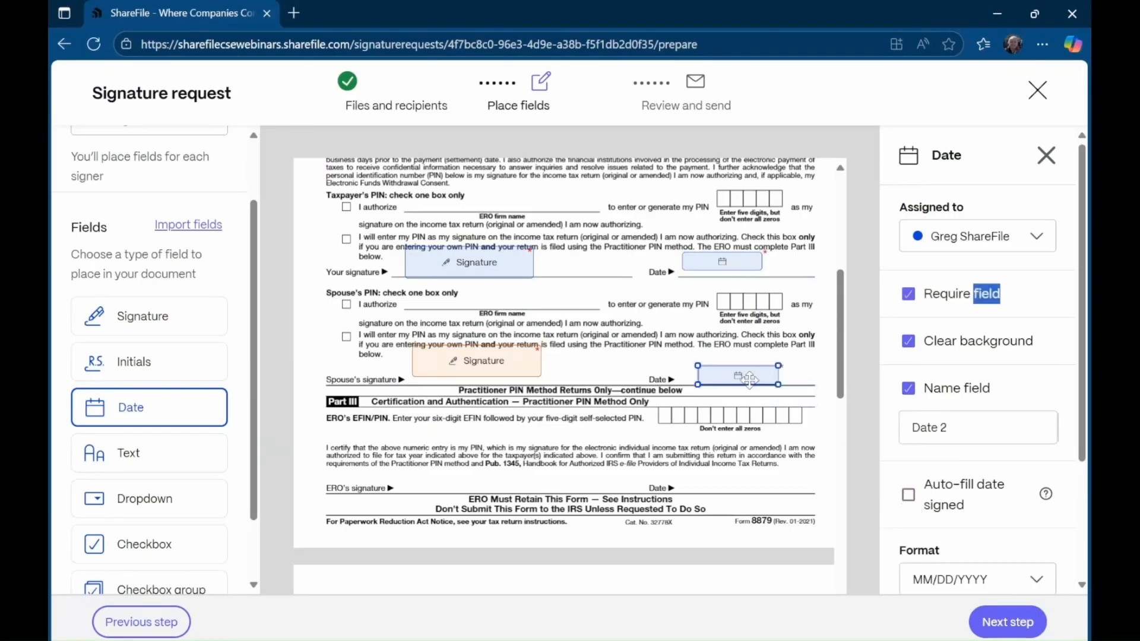
{"action": "left_click", "coordinate": [909, 496]}
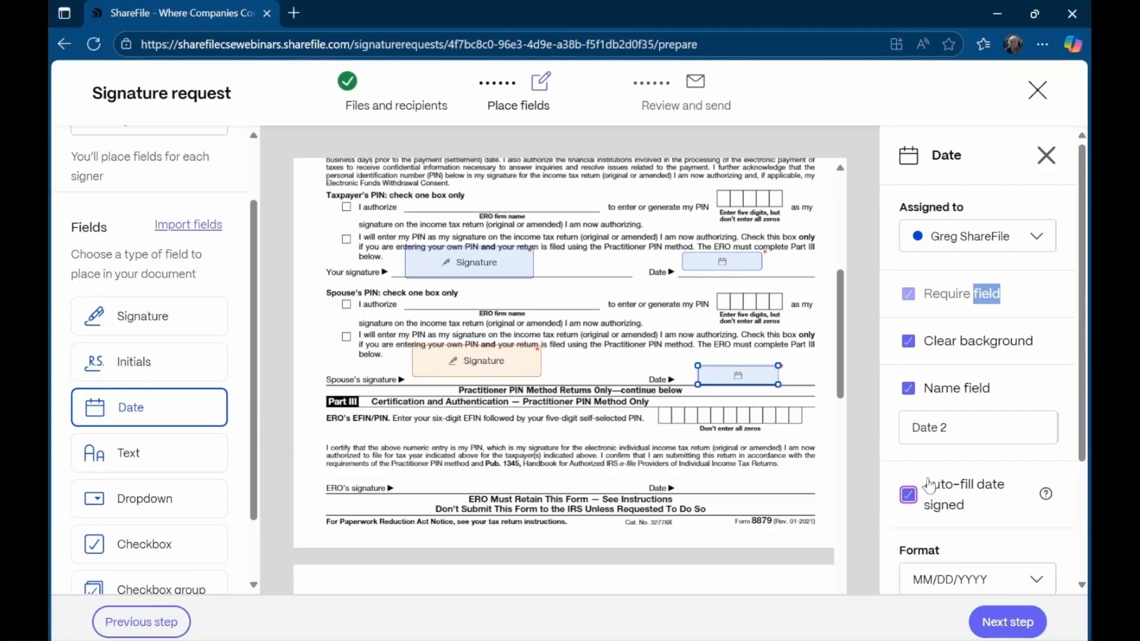
{"action": "scroll", "coordinate": [226, 241], "scroll_direction": "down", "scroll_amount": 1}
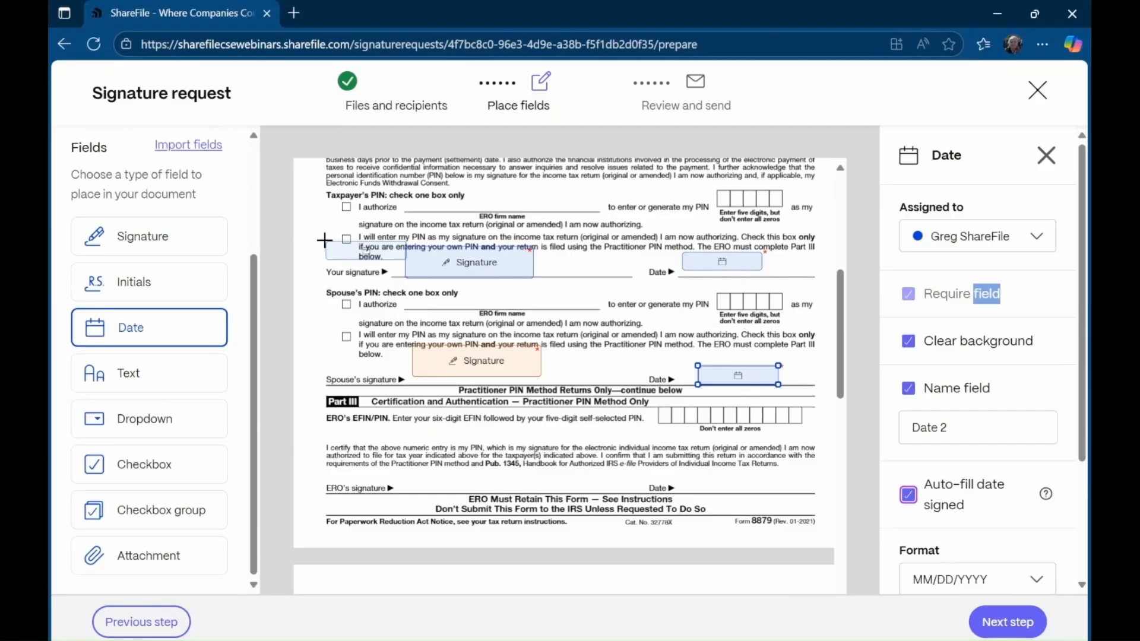
{"action": "left_click", "coordinate": [1008, 623]}
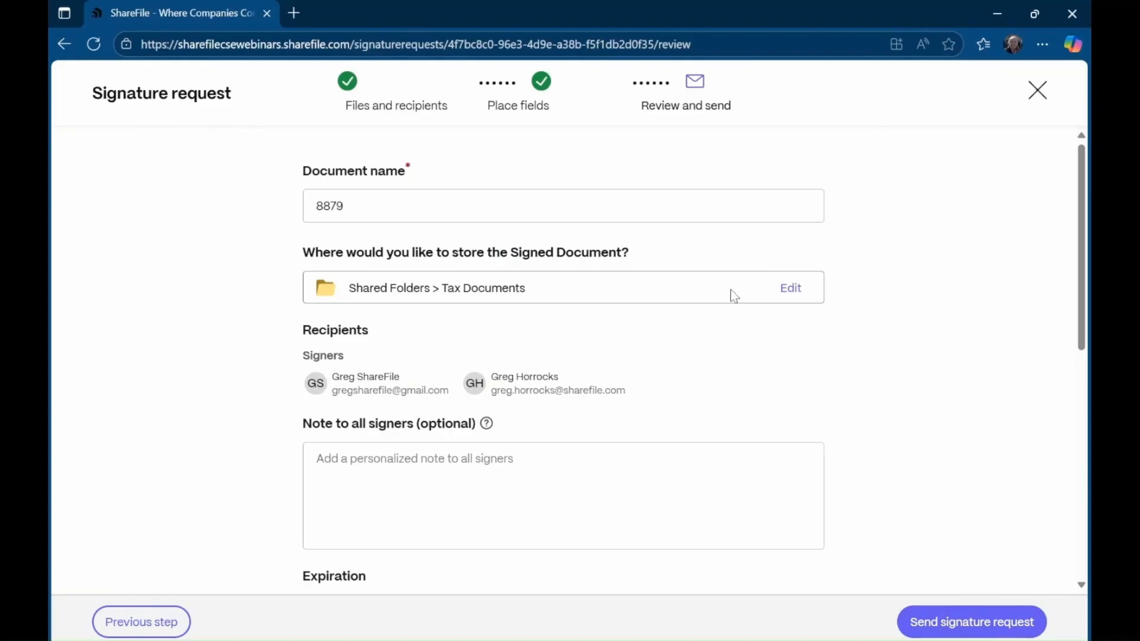
- Scroll the review page past name 8879, Tax Documents folder, two signers and 30-day expiration
{"action": "scroll", "coordinate": [833, 383], "scroll_direction": "down", "scroll_amount": 2}
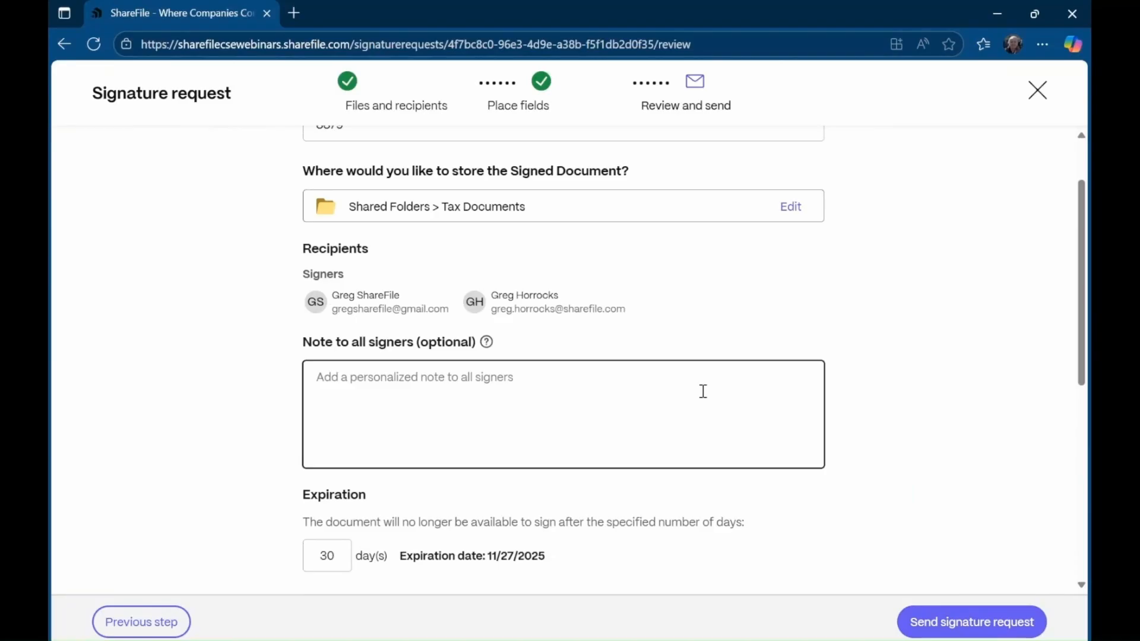
{"action": "scroll", "coordinate": [704, 391], "scroll_direction": "down", "scroll_amount": 4}
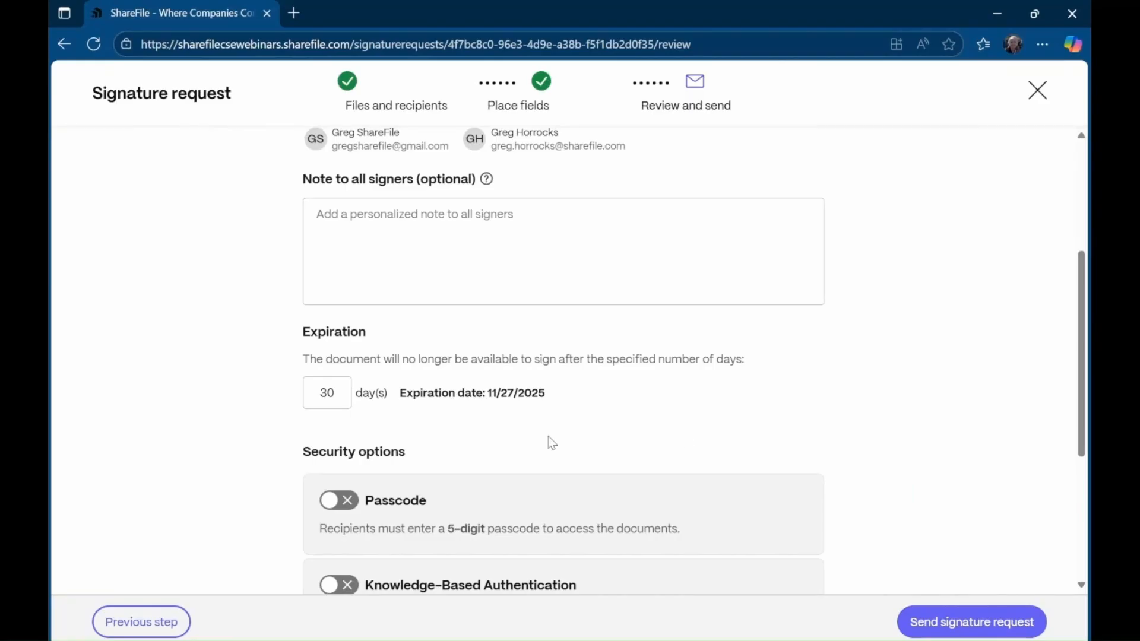
{"action": "scroll", "coordinate": [987, 422], "scroll_direction": "down", "scroll_amount": 4}
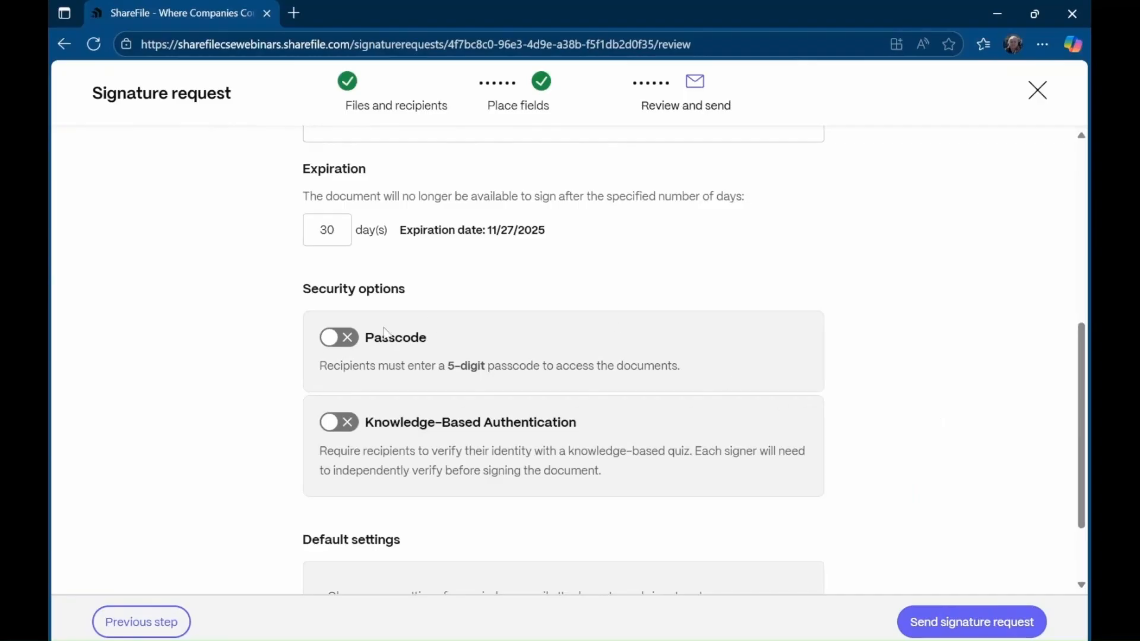
- Leave Passcode off, enable Knowledge-Based Authentication, and send the 8879 signature request
{"action": "left_click", "coordinate": [323, 342]}
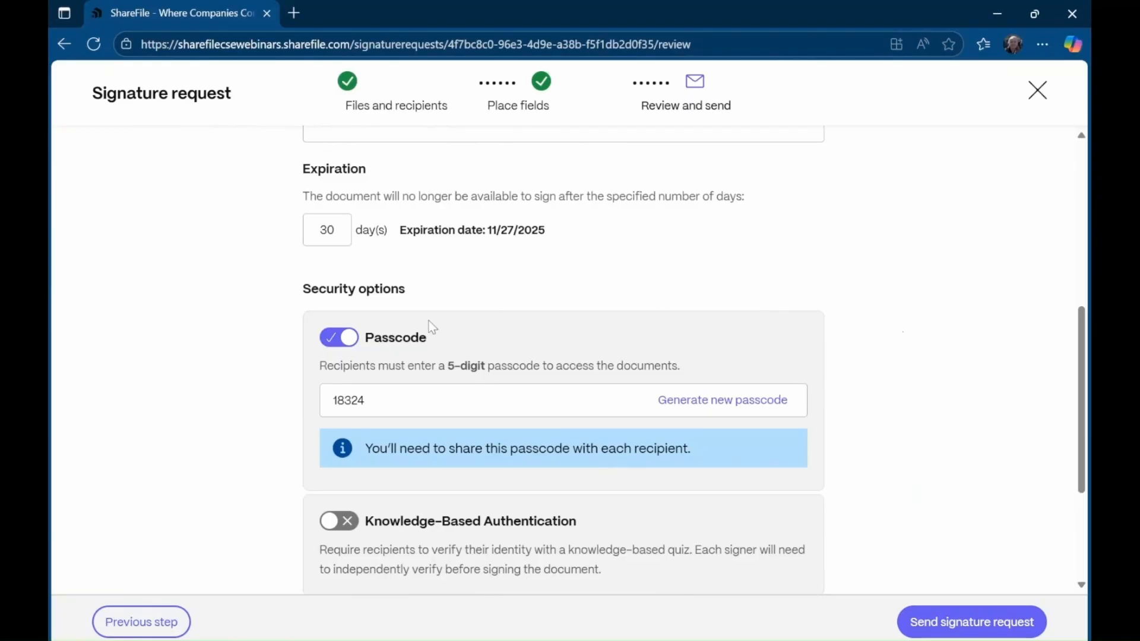
{"action": "left_click", "coordinate": [338, 345]}
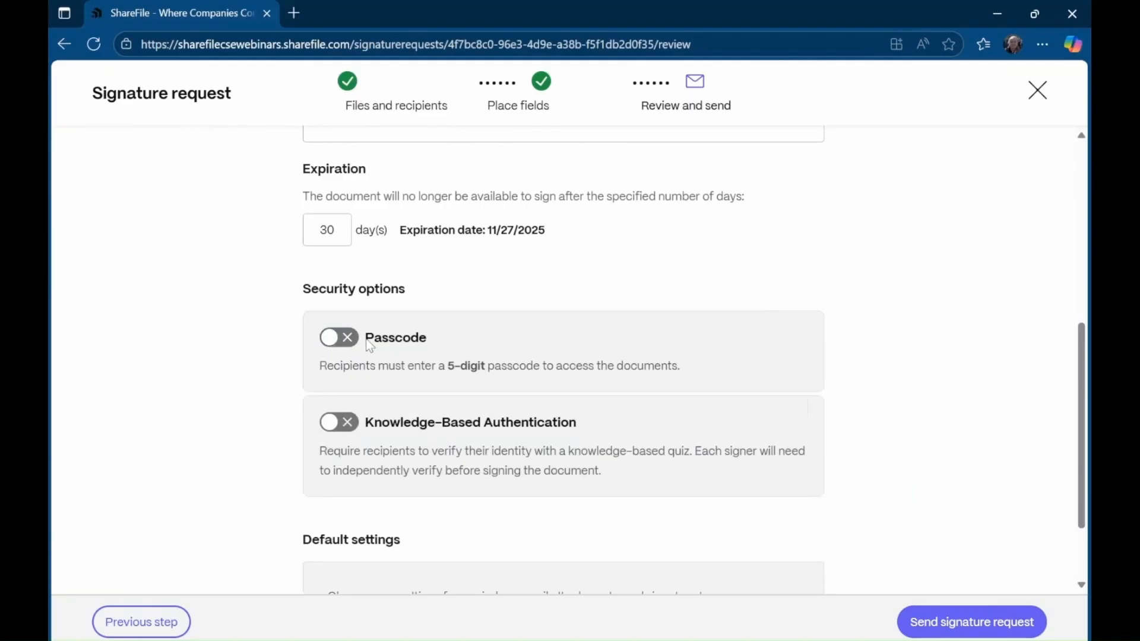
{"action": "left_click", "coordinate": [351, 424]}
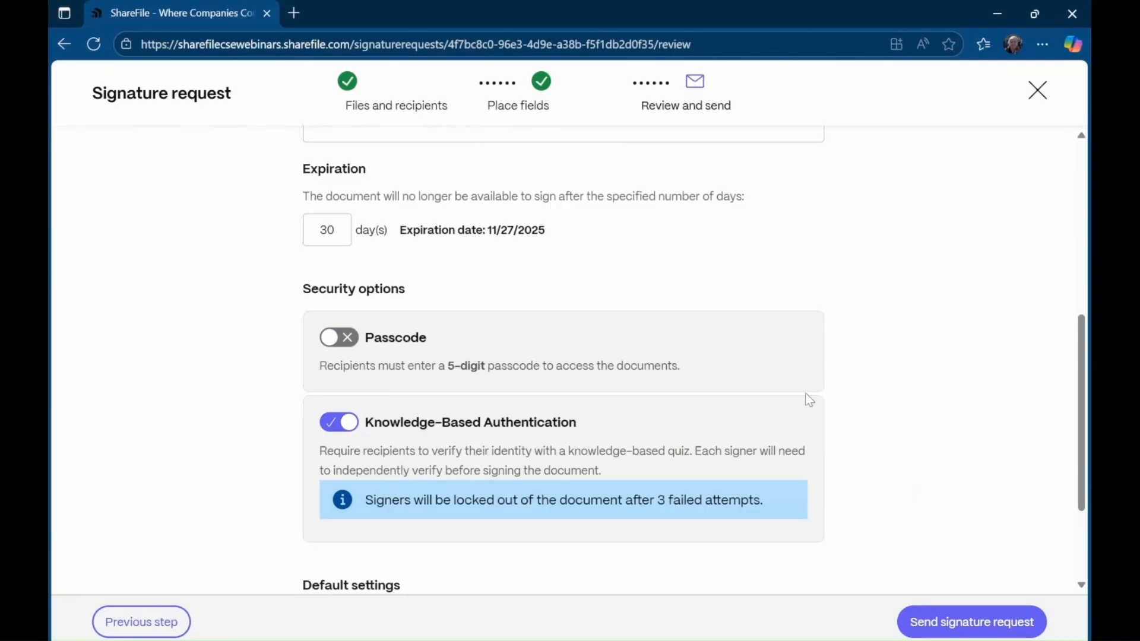
{"action": "left_click", "coordinate": [331, 429]}
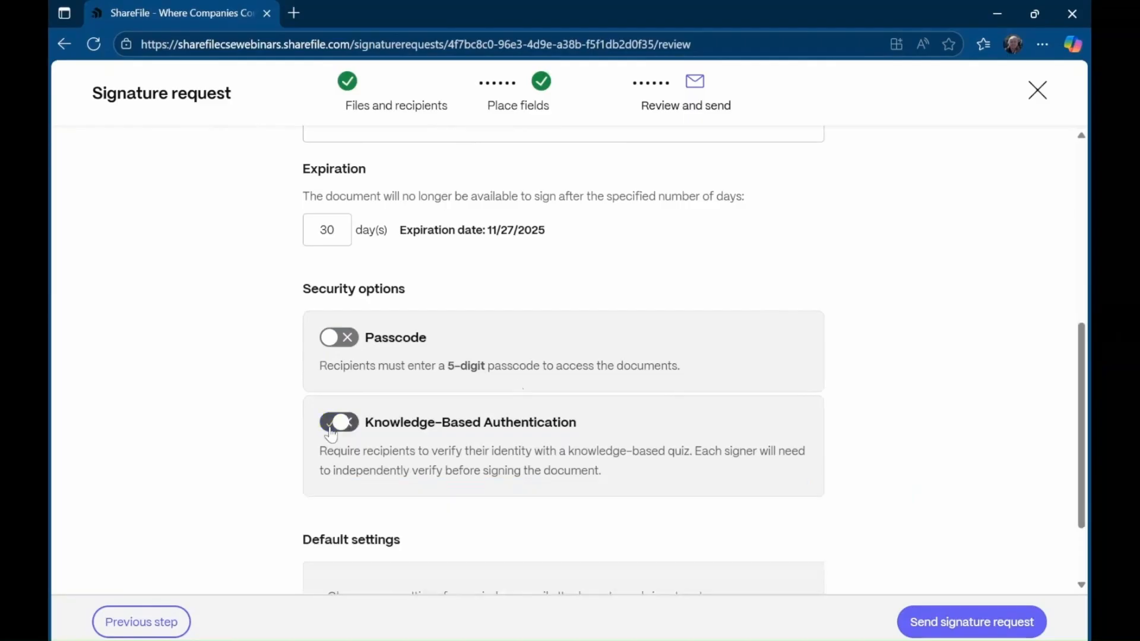
{"action": "left_click", "coordinate": [332, 428]}
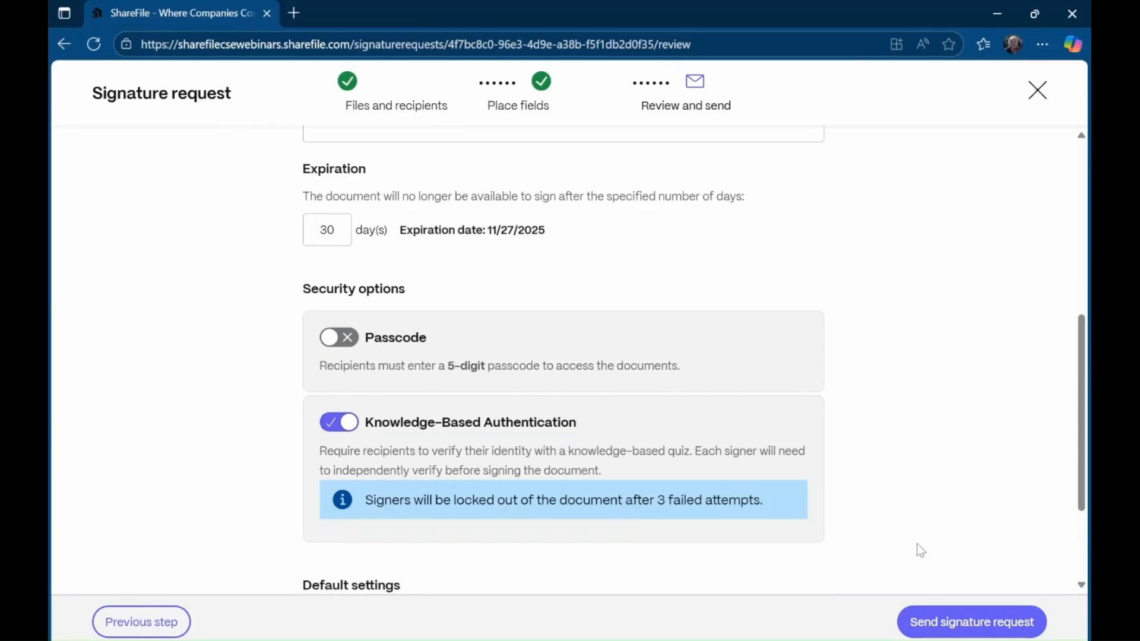
{"action": "scroll", "coordinate": [1036, 549], "scroll_direction": "down", "scroll_amount": 1}
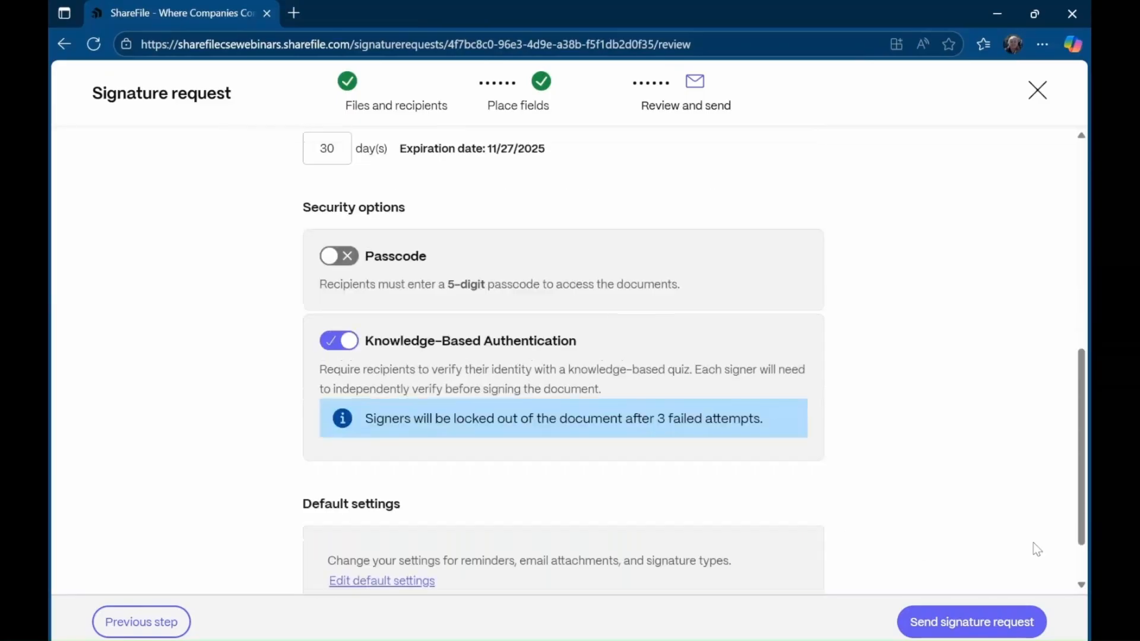
{"action": "left_click", "coordinate": [950, 623]}
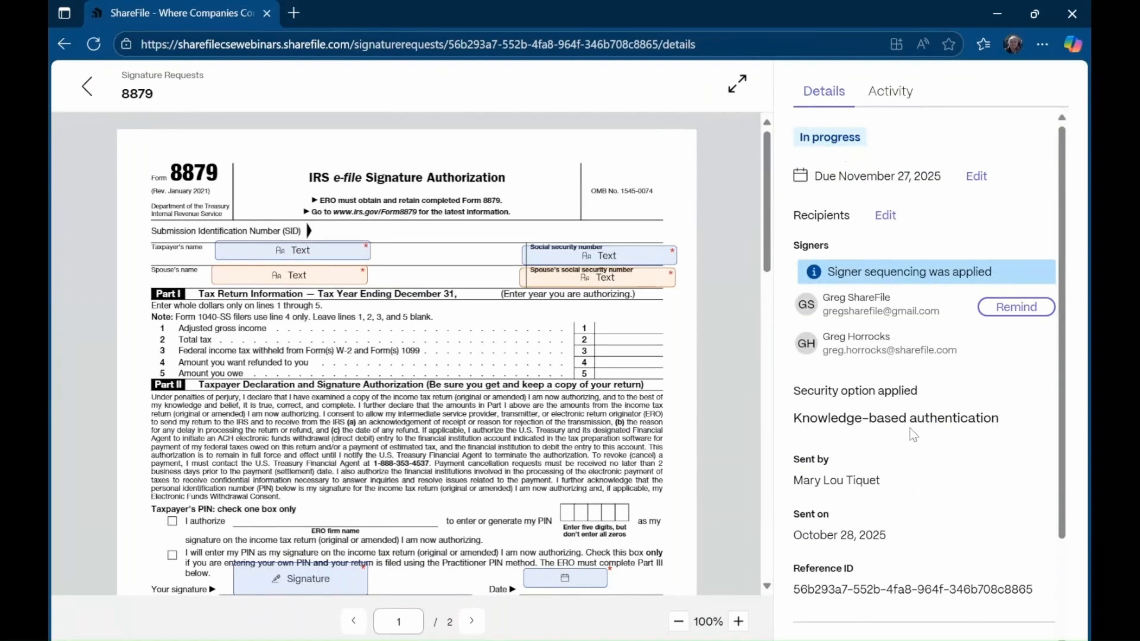
- Scroll the sent 8879 request's Details panel, then go back to the Signature requests list
{"action": "scroll", "coordinate": [981, 435], "scroll_direction": "down", "scroll_amount": 1}
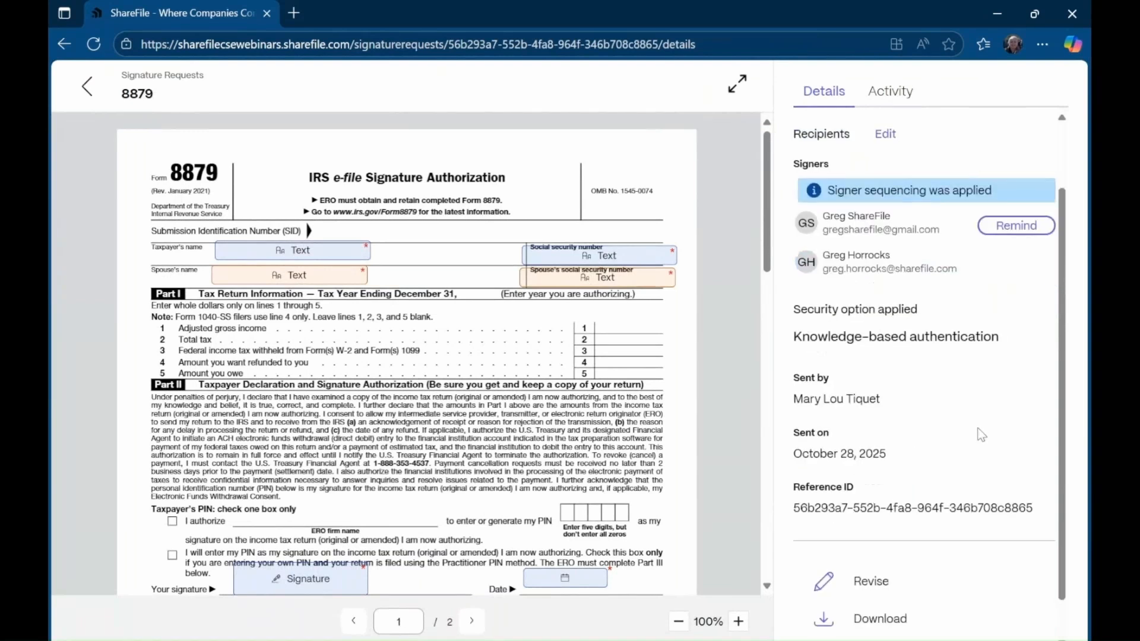
{"action": "scroll", "coordinate": [981, 435], "scroll_direction": "up", "scroll_amount": 1}
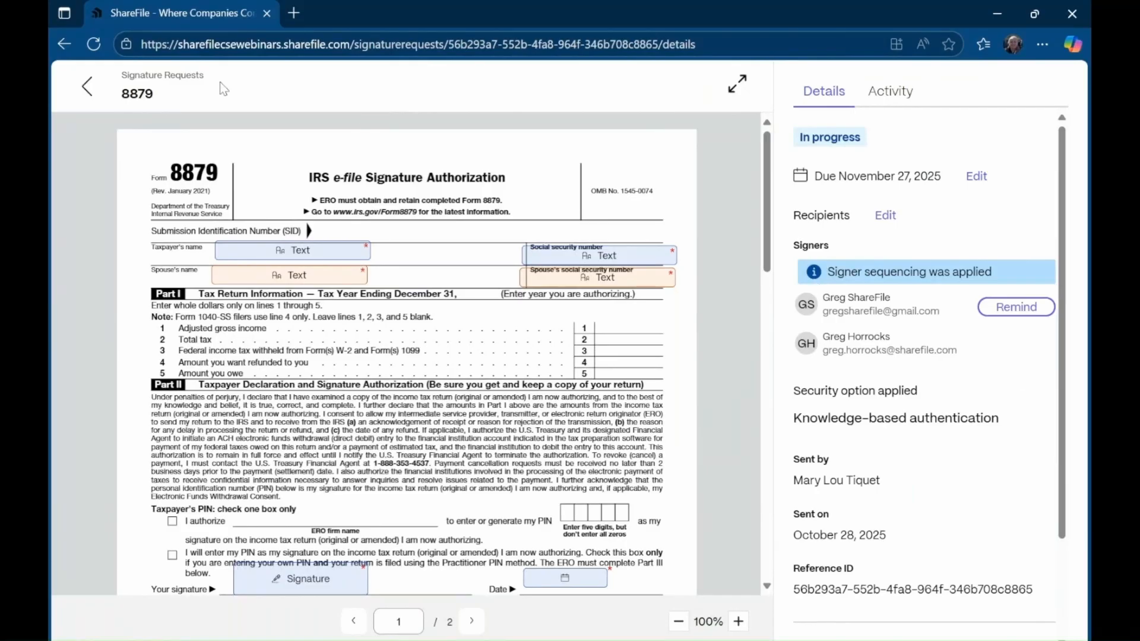
{"action": "left_click", "coordinate": [86, 89]}
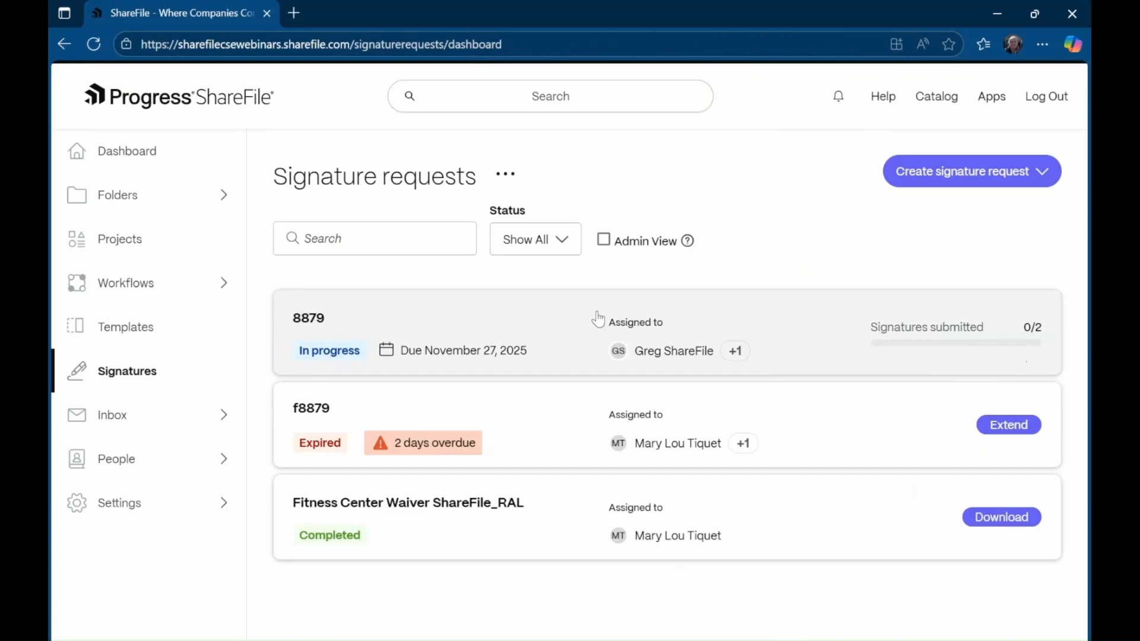
- Open the 8879 request and review its activity log for creation and first-signer email
{"action": "left_click", "coordinate": [539, 320]}
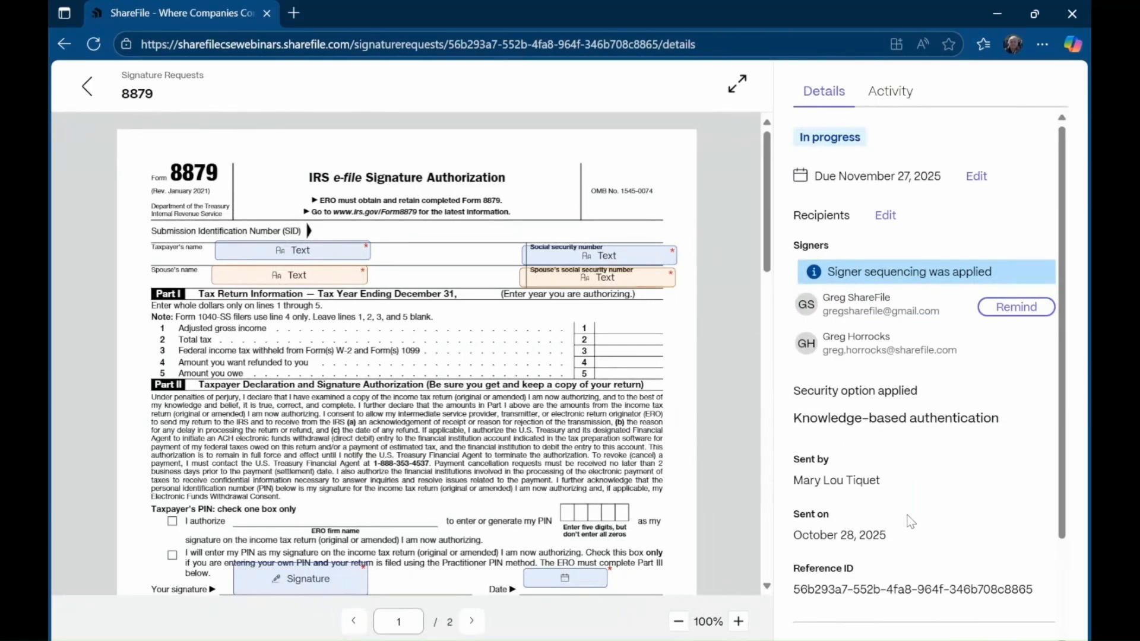
{"action": "left_click", "coordinate": [891, 95]}
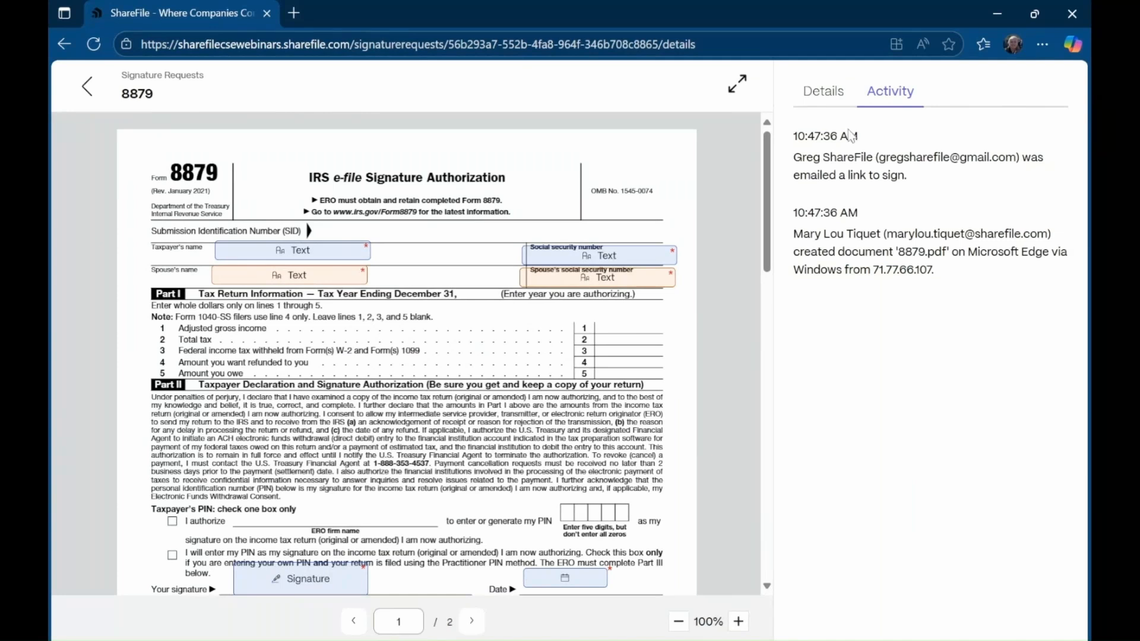
{"action": "left_click", "coordinate": [831, 93]}
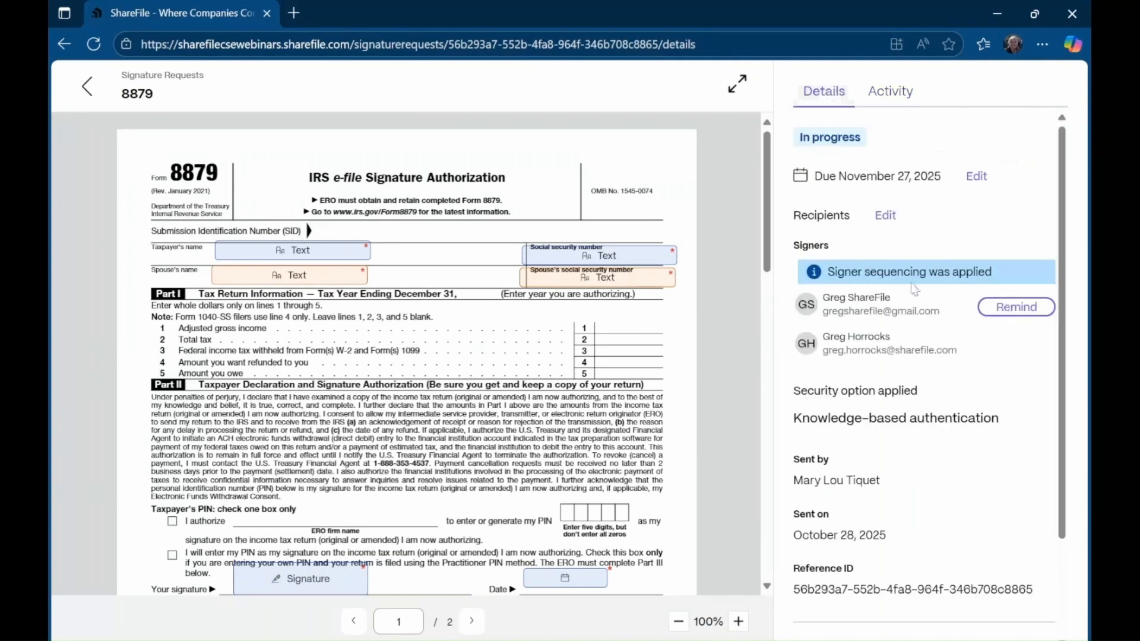
{"action": "scroll", "coordinate": [999, 443], "scroll_direction": "down", "scroll_amount": 1}
- Scroll the Signature requests list to confirm 8879 now reads Completed
{"action": "scroll", "coordinate": [999, 443], "scroll_direction": "down", "scroll_amount": 1}
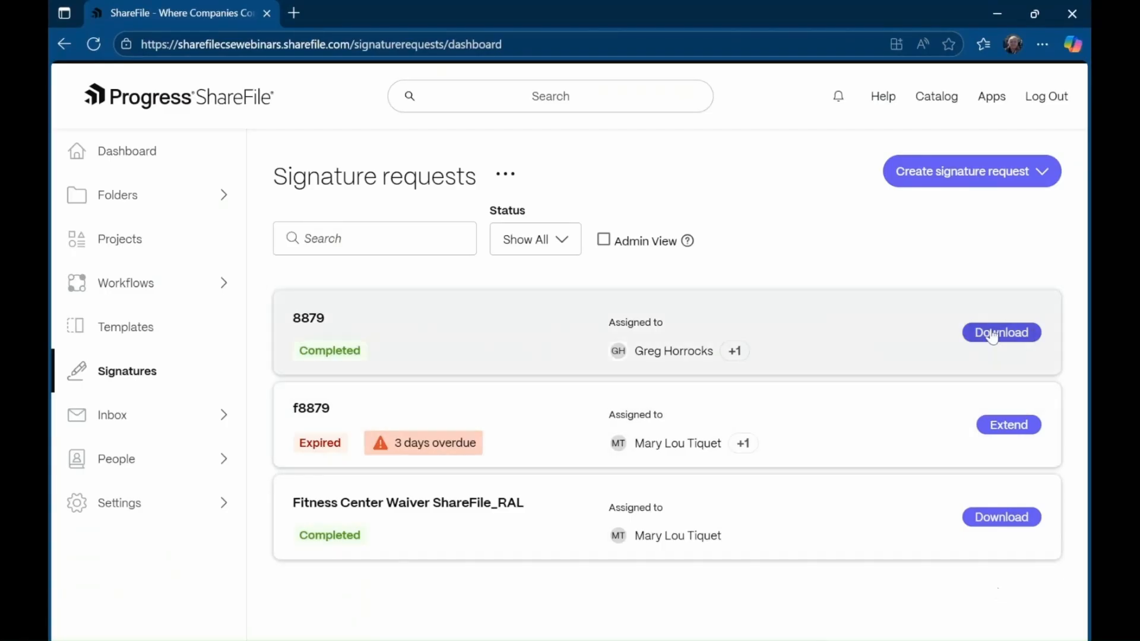
- Start a new signature request based on a new PDF document template
{"action": "left_click", "coordinate": [980, 176]}
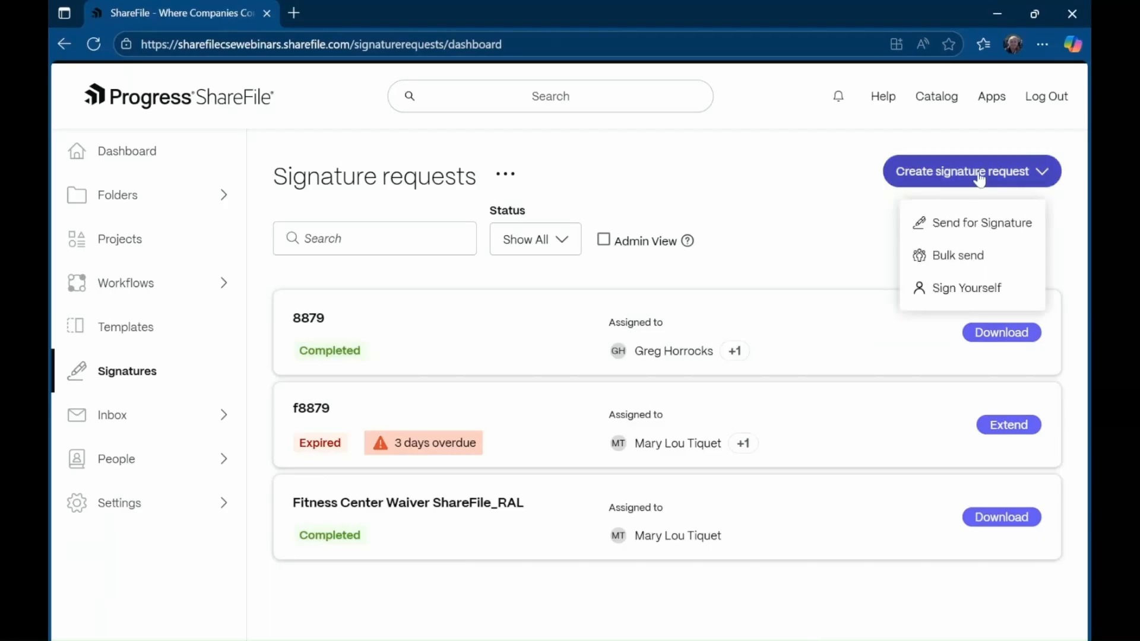
{"action": "left_click", "coordinate": [976, 226]}
{"action": "left_click", "coordinate": [569, 422]}
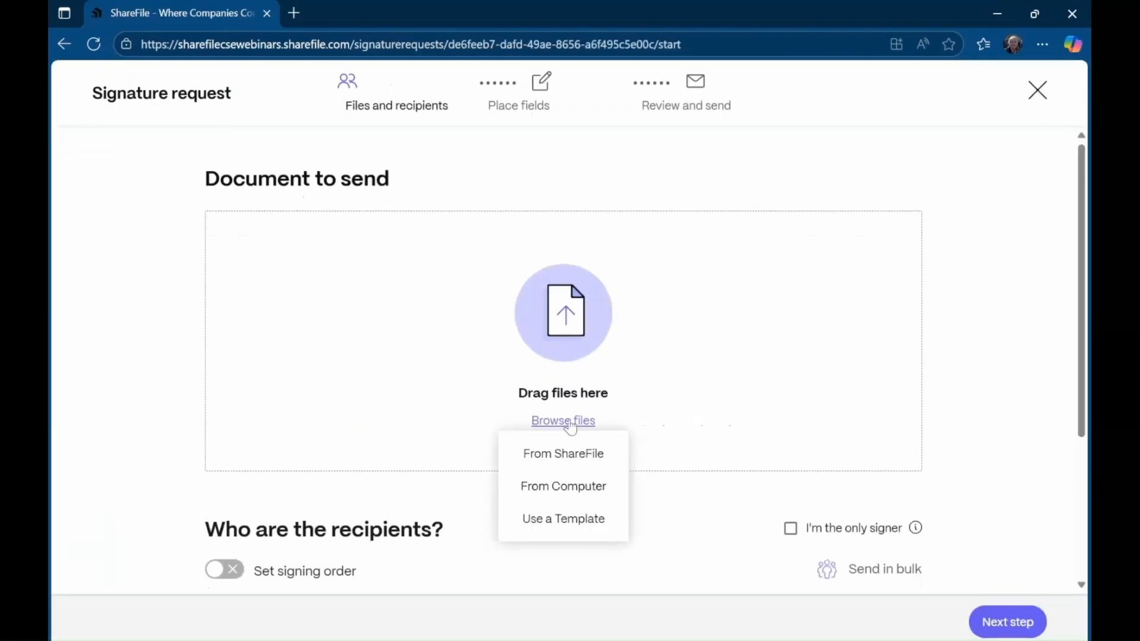
{"action": "left_click", "coordinate": [561, 526]}
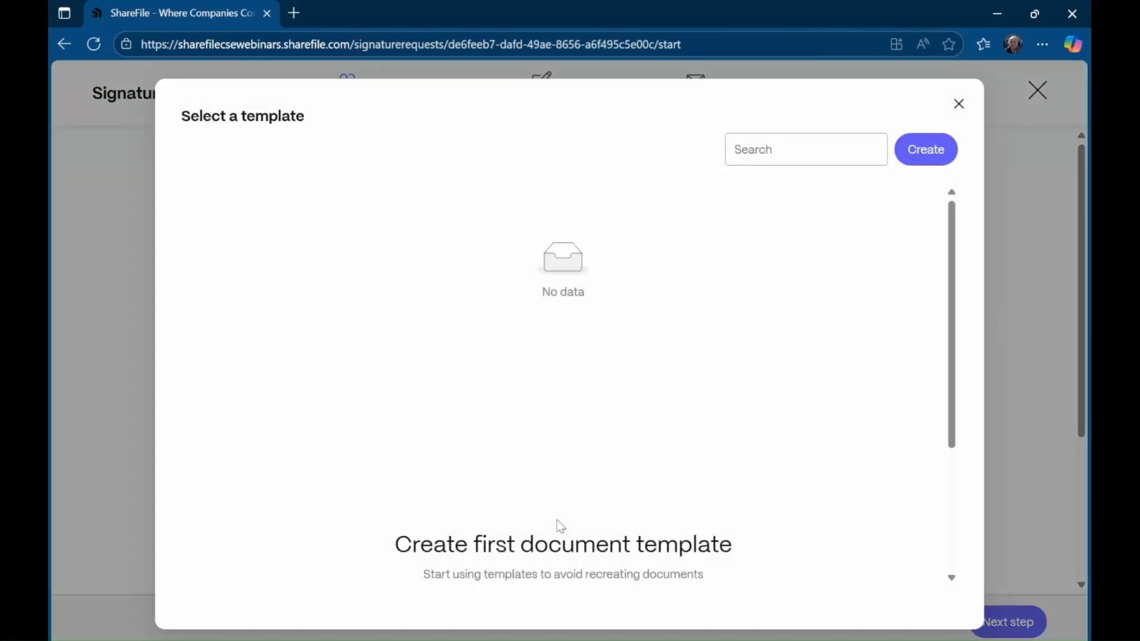
{"action": "left_click", "coordinate": [932, 156]}
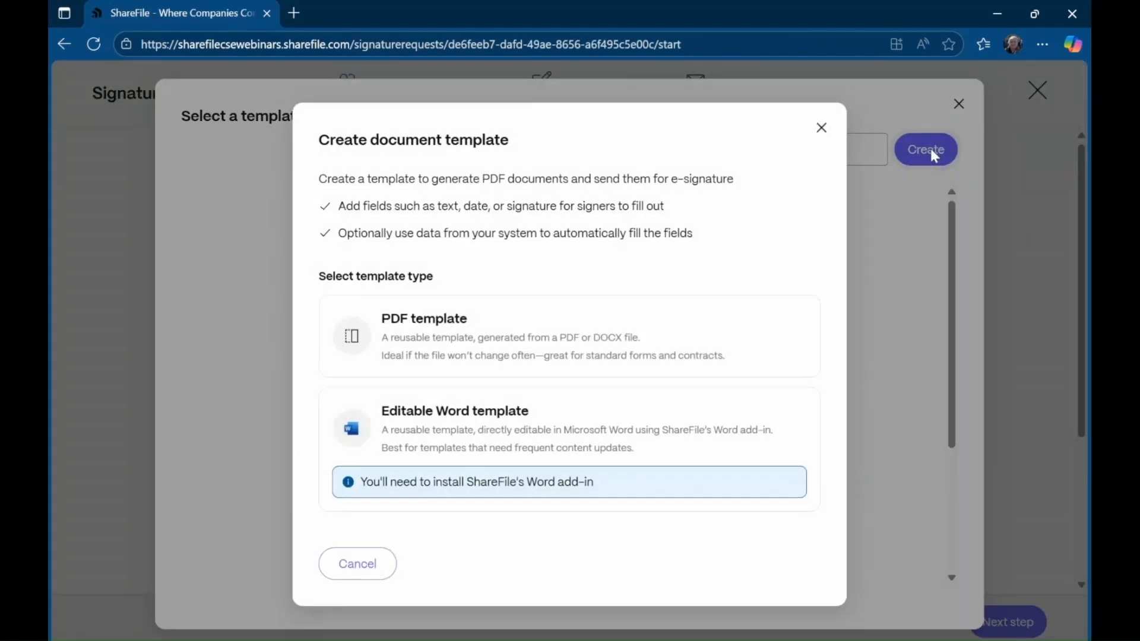
{"action": "double_click", "coordinate": [490, 335]}
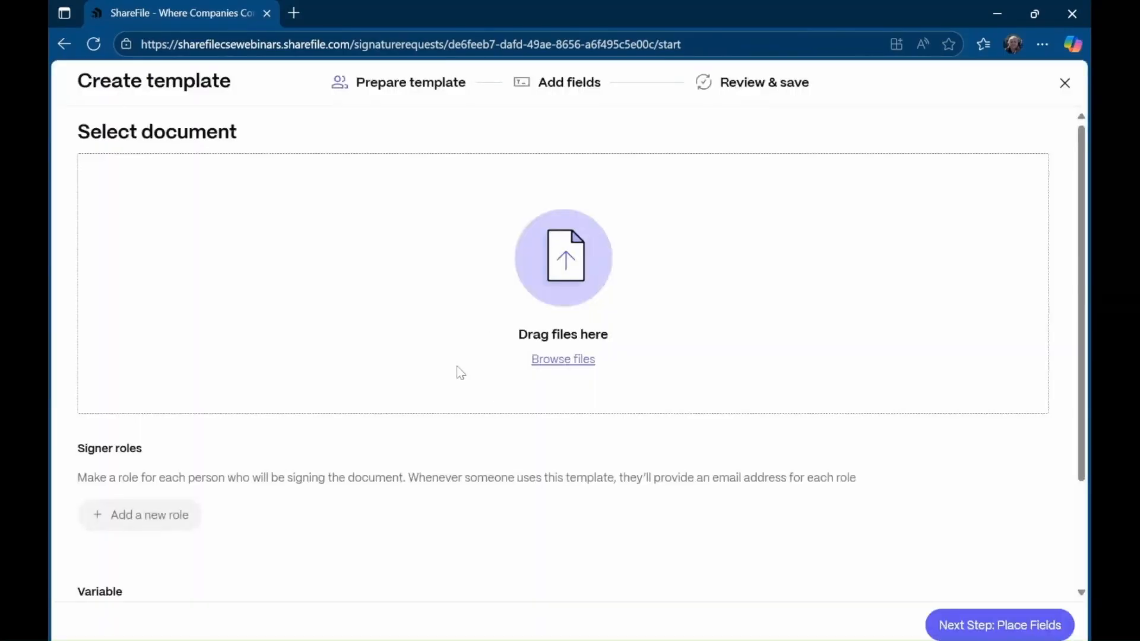
- Add 8879.pdf from ShareFile's Shared Folders > Tax Documents to the template
{"action": "left_click", "coordinate": [555, 363]}
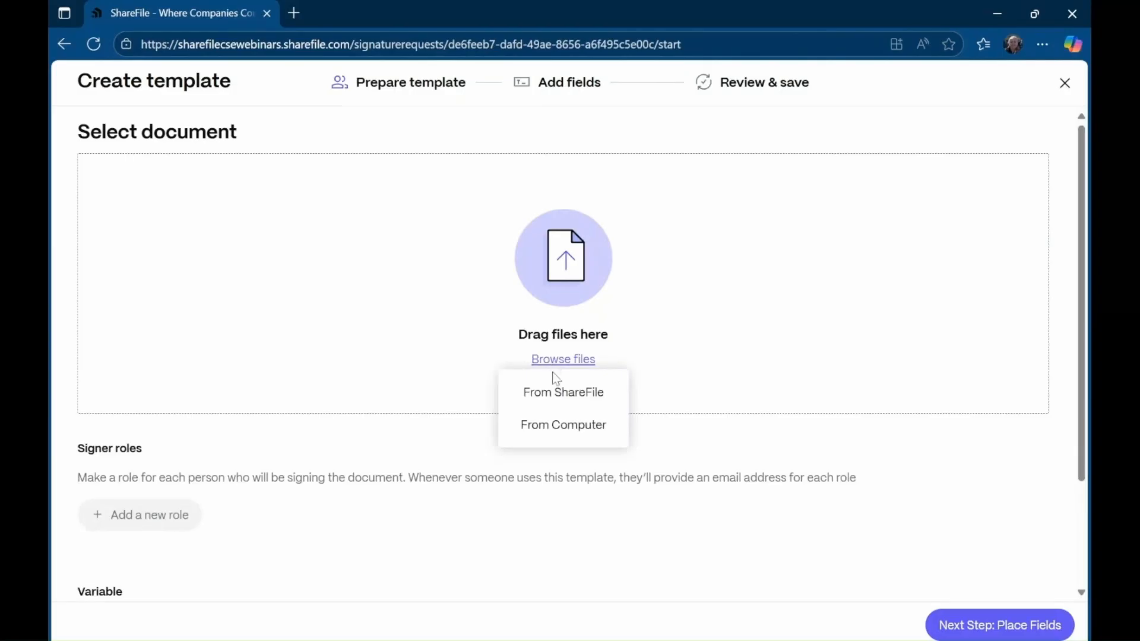
{"action": "left_click", "coordinate": [553, 392]}
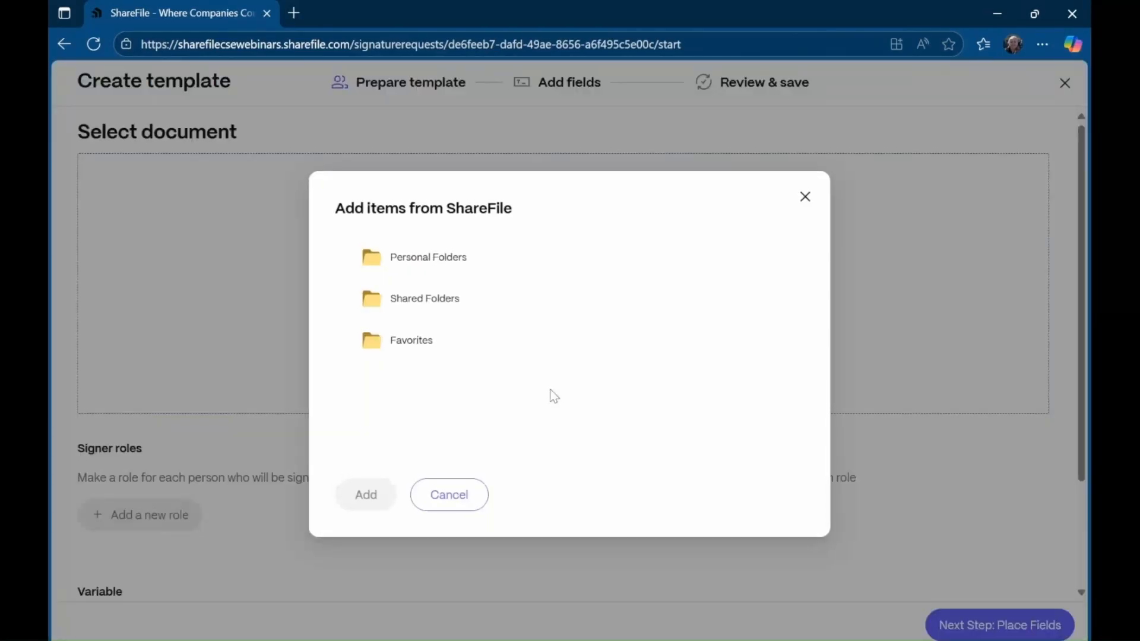
{"action": "left_click", "coordinate": [427, 300]}
{"action": "left_click", "coordinate": [424, 330]}
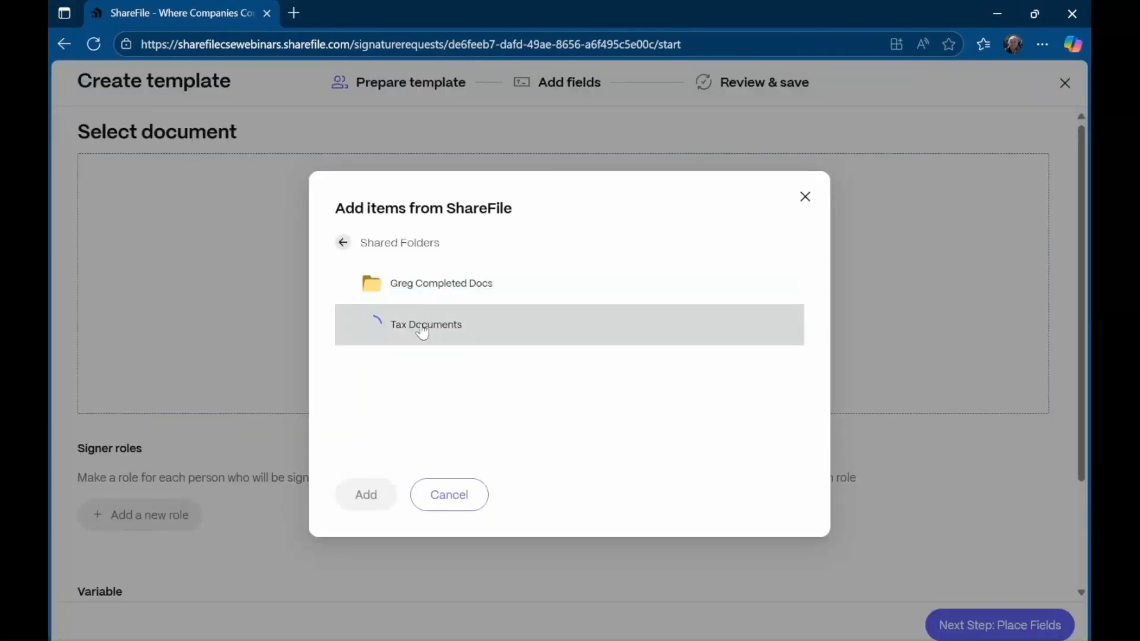
{"action": "double_click", "coordinate": [341, 287]}
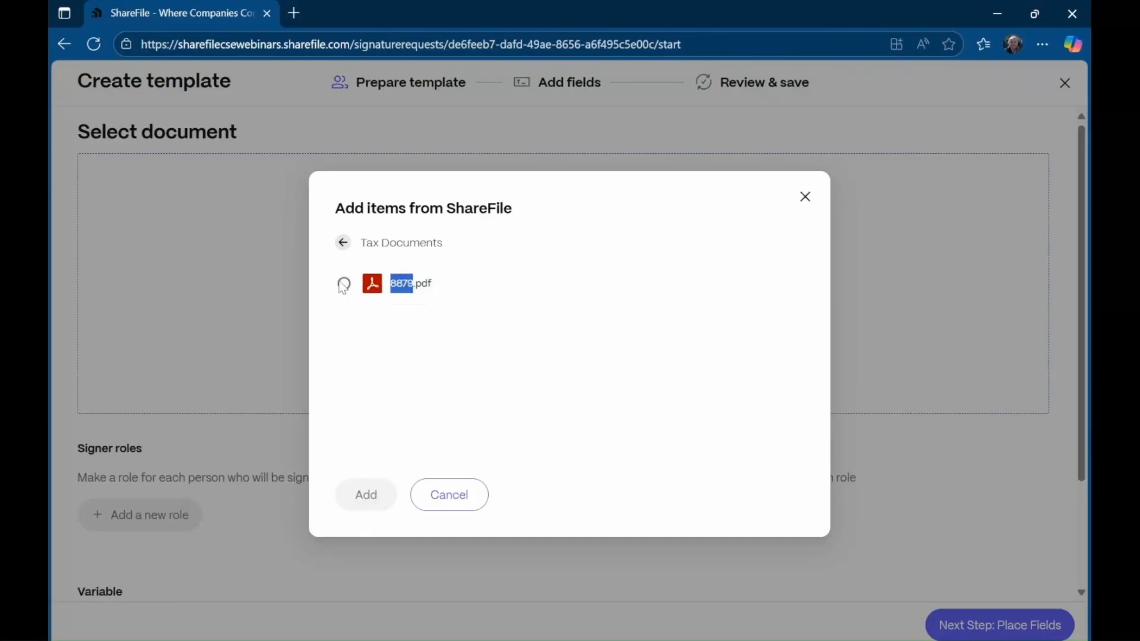
{"action": "left_click", "coordinate": [342, 285]}
{"action": "left_click", "coordinate": [361, 506]}
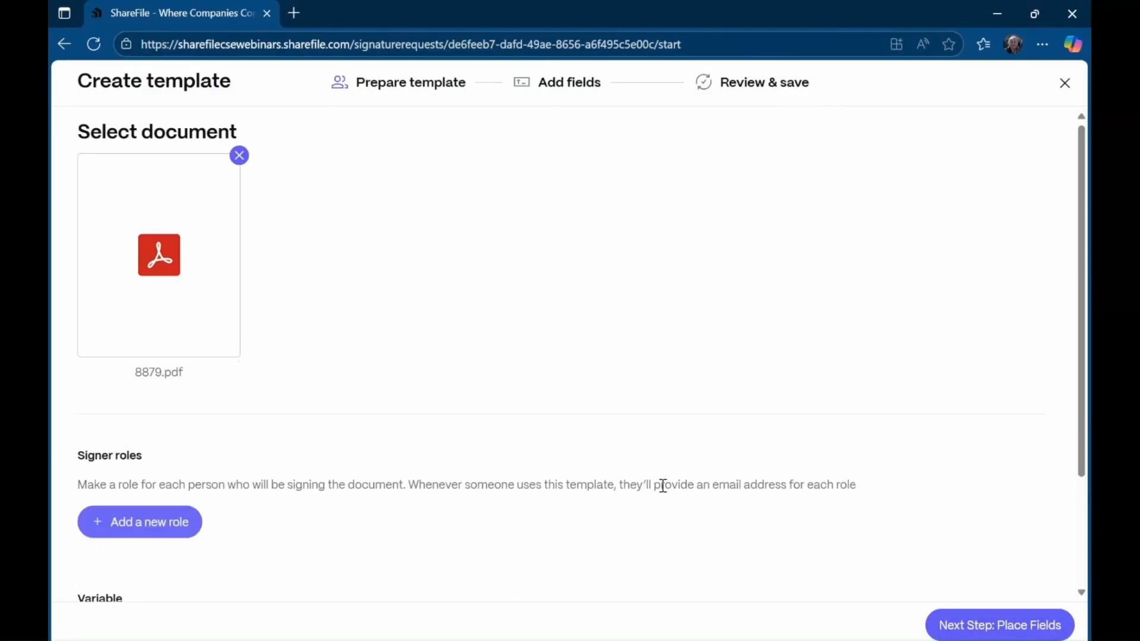
- Add two signer roles named Signer 1 and Signer 2, then continue to field placement
{"action": "scroll", "coordinate": [332, 487], "scroll_direction": "down", "scroll_amount": 1}
{"action": "scroll", "coordinate": [309, 487], "scroll_direction": "down", "scroll_amount": 1}
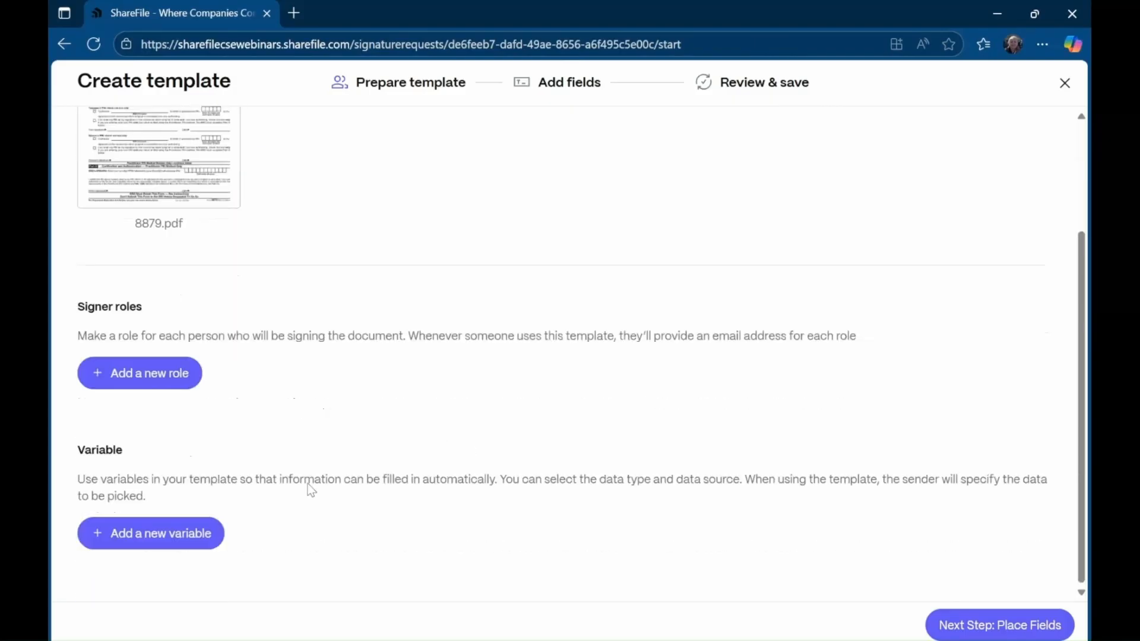
{"action": "left_click", "coordinate": [158, 372]}
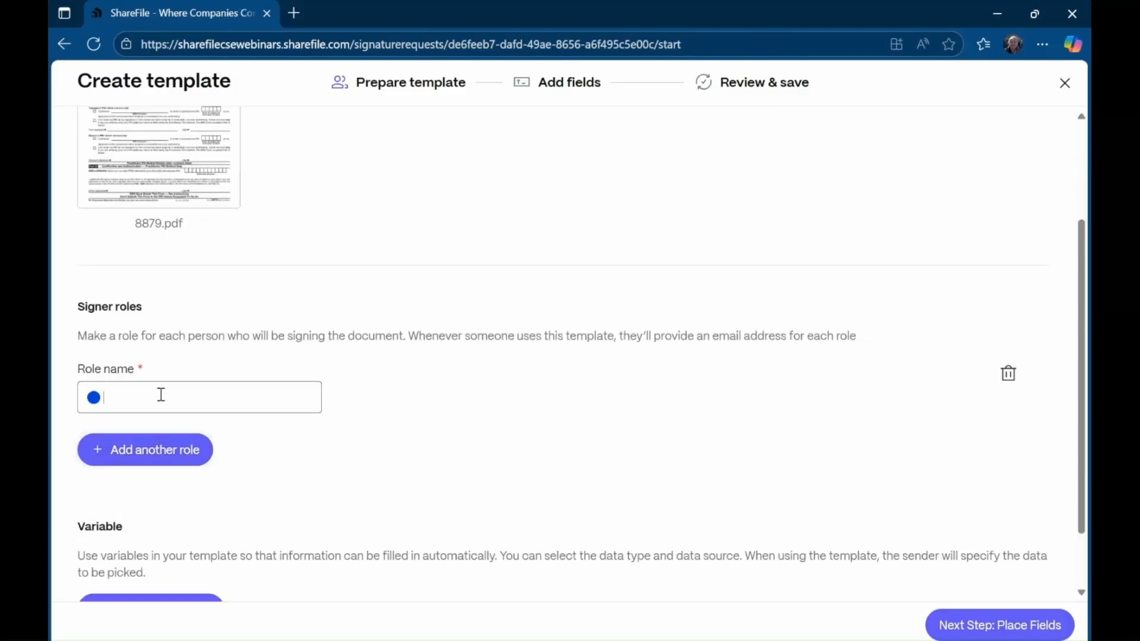
{"action": "left_click", "coordinate": [161, 394]}
{"action": "type", "text": "Signer"}
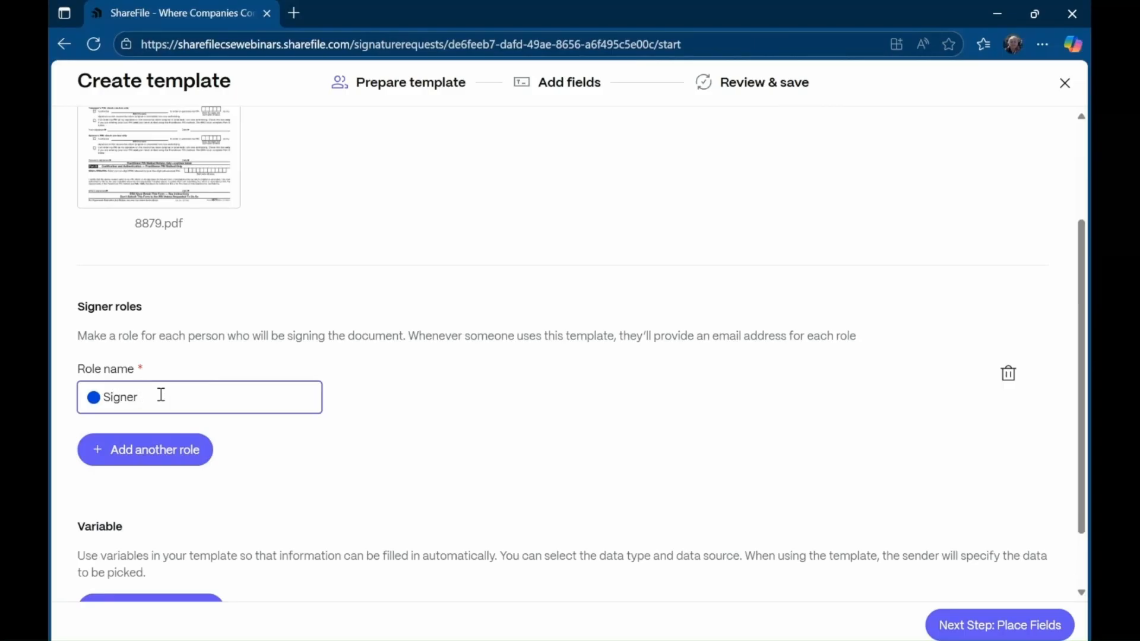
{"action": "type", "text": " 1"}
{"action": "left_click", "coordinate": [178, 453]}
{"action": "left_click", "coordinate": [184, 505]}
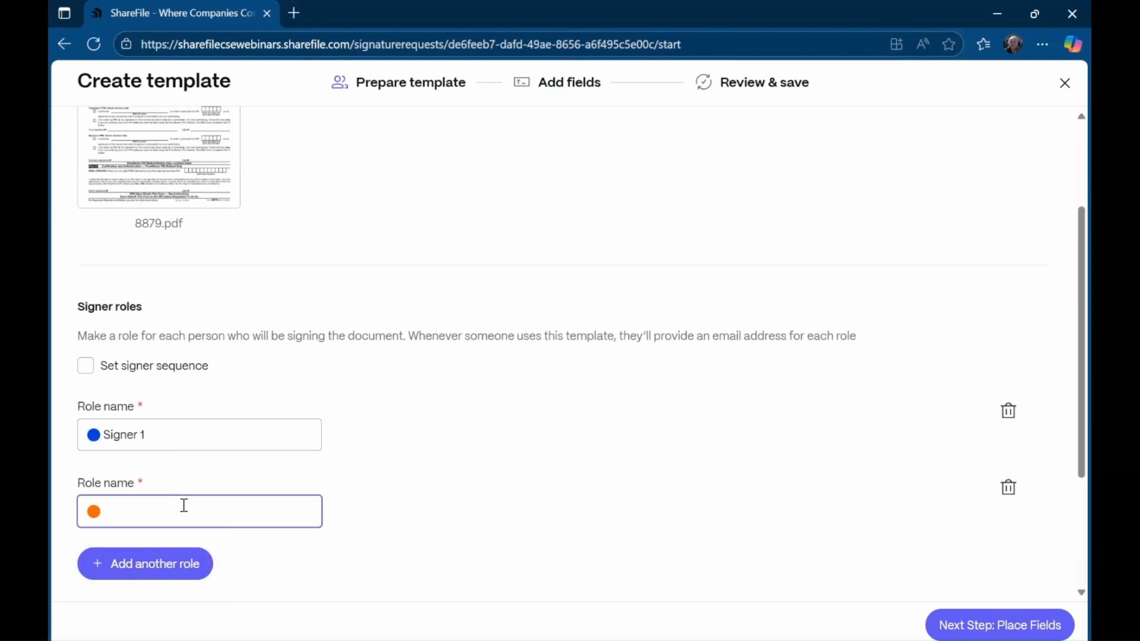
{"action": "type", "text": "Signer 2"}
{"action": "scroll", "coordinate": [896, 521], "scroll_direction": "down", "scroll_amount": 2}
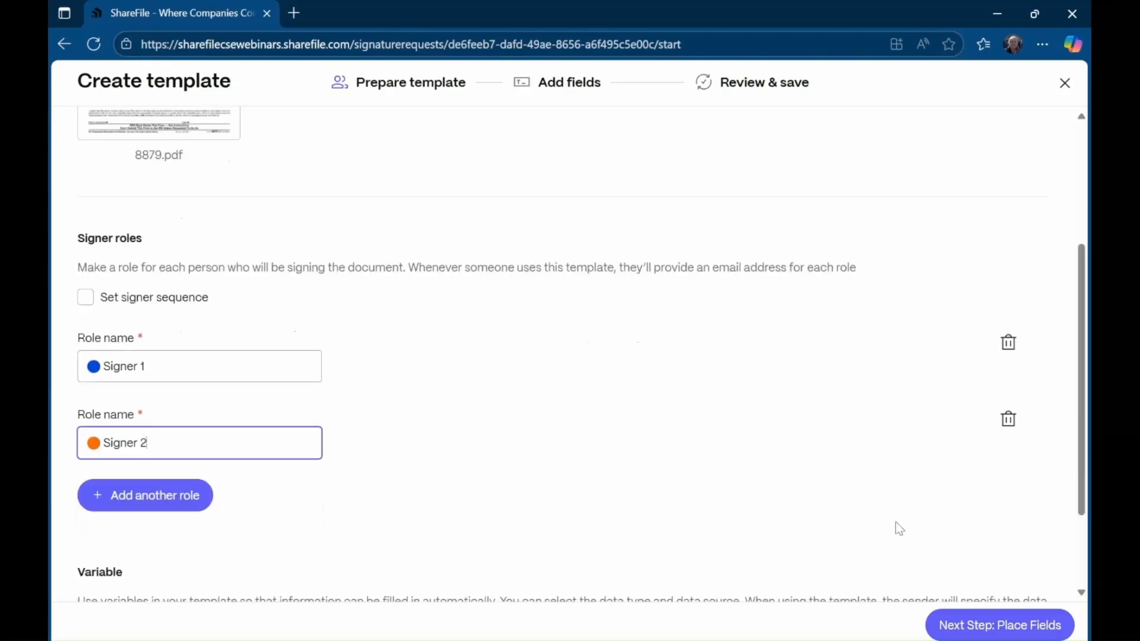
{"action": "left_click", "coordinate": [980, 626]}
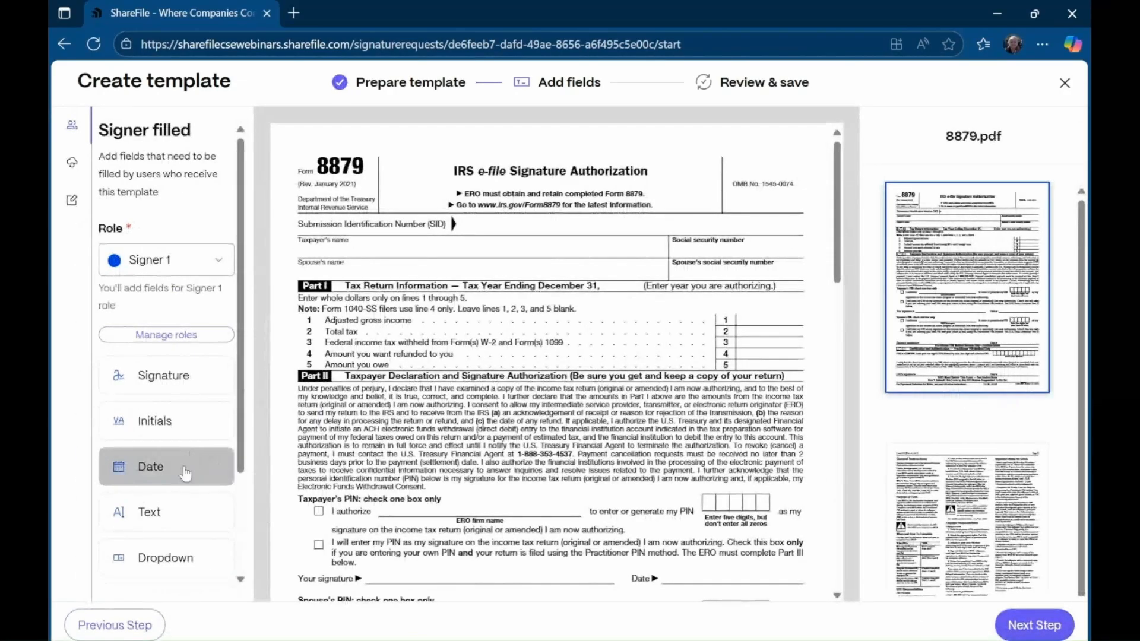
- Place text fields on the Taxpayer's name, Spouse's name and both social security number boxes
{"action": "left_click", "coordinate": [172, 512]}
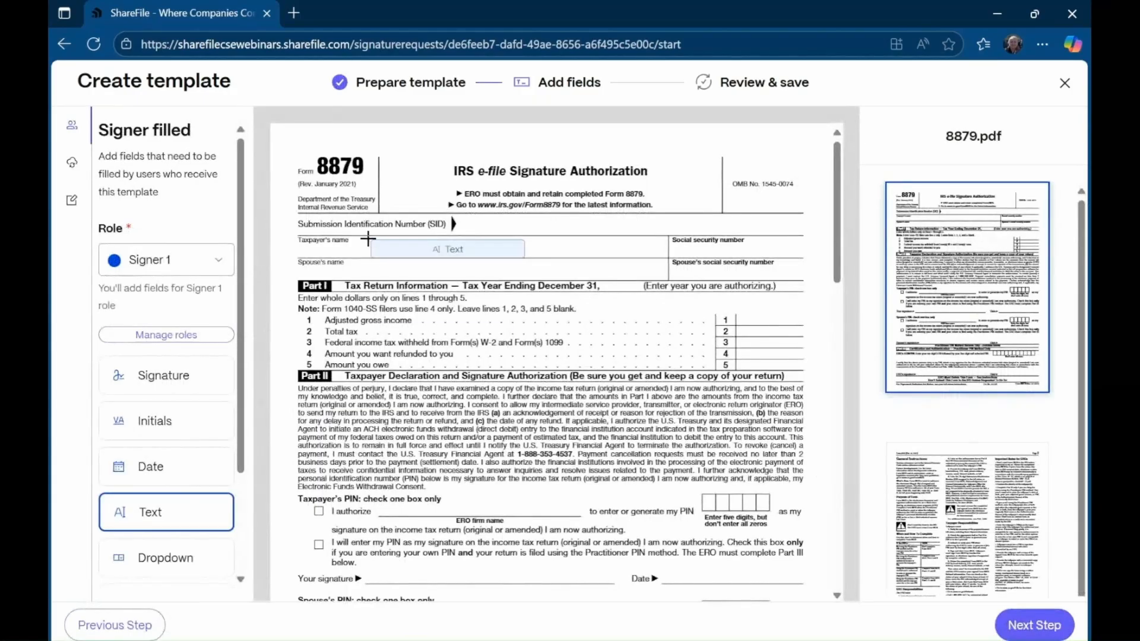
{"action": "left_click", "coordinate": [363, 235]}
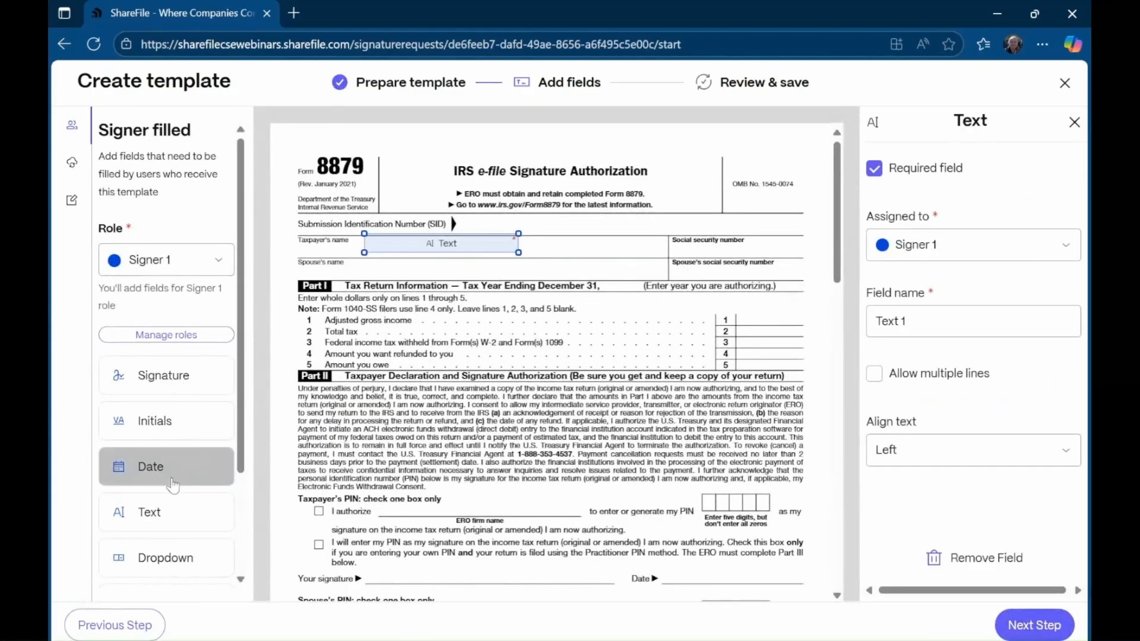
{"action": "left_click", "coordinate": [114, 510]}
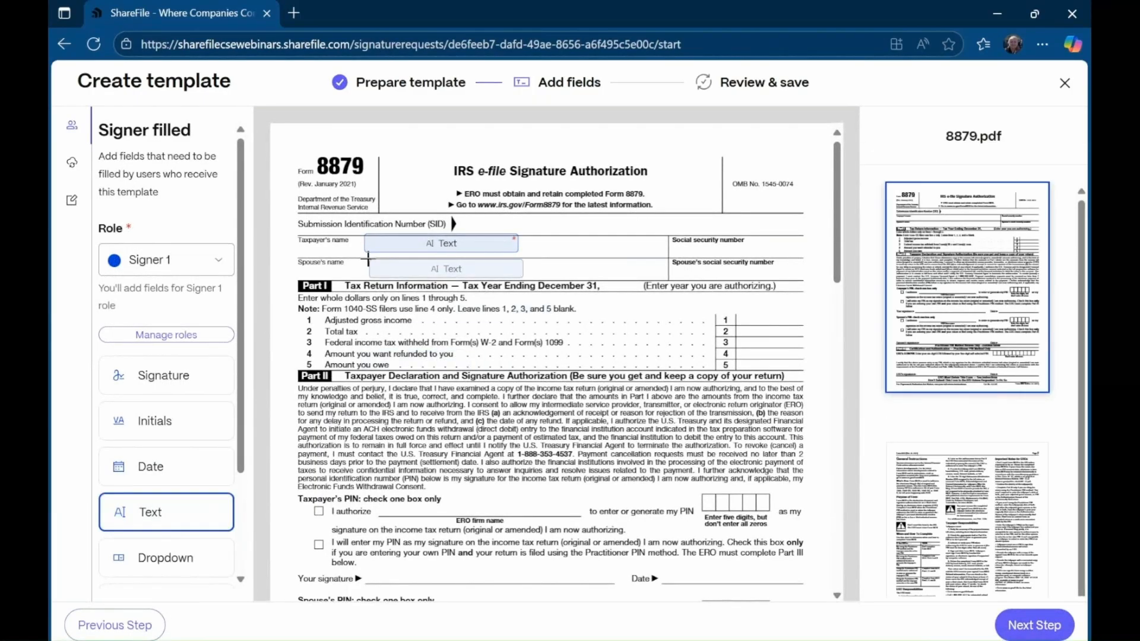
{"action": "left_click", "coordinate": [368, 257]}
{"action": "left_click", "coordinate": [153, 511]}
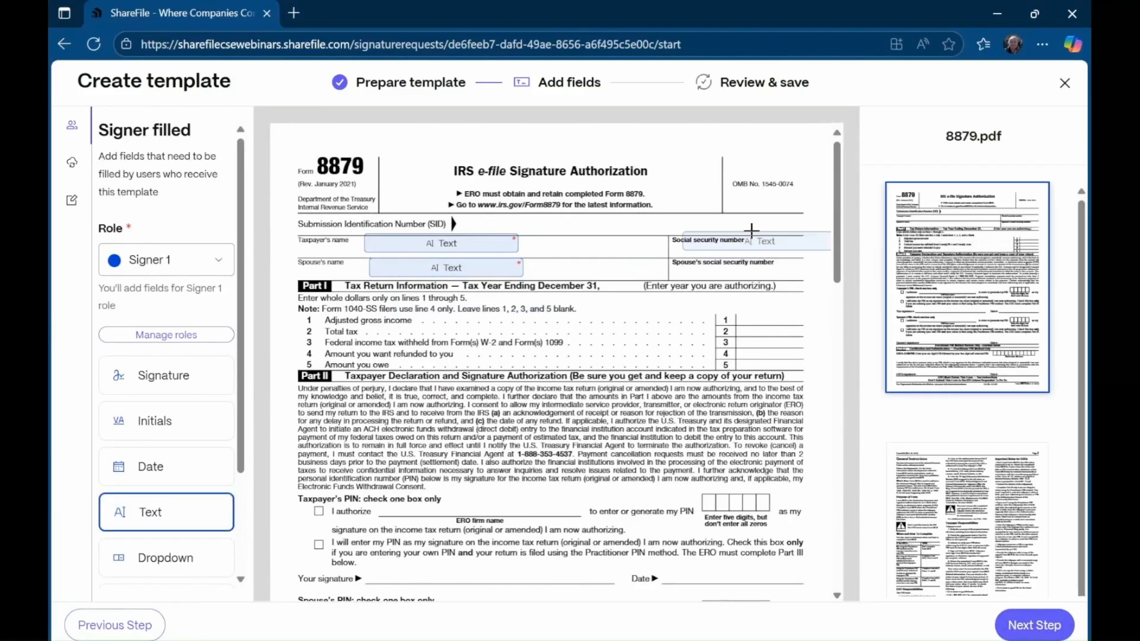
{"action": "left_click", "coordinate": [684, 236]}
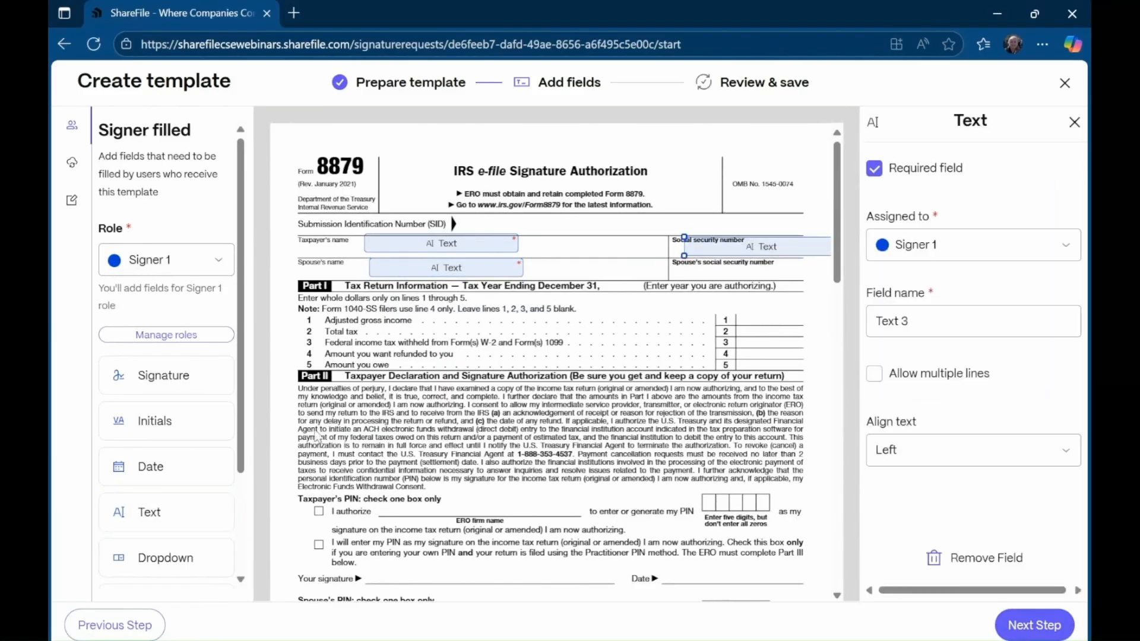
{"action": "left_click", "coordinate": [205, 509]}
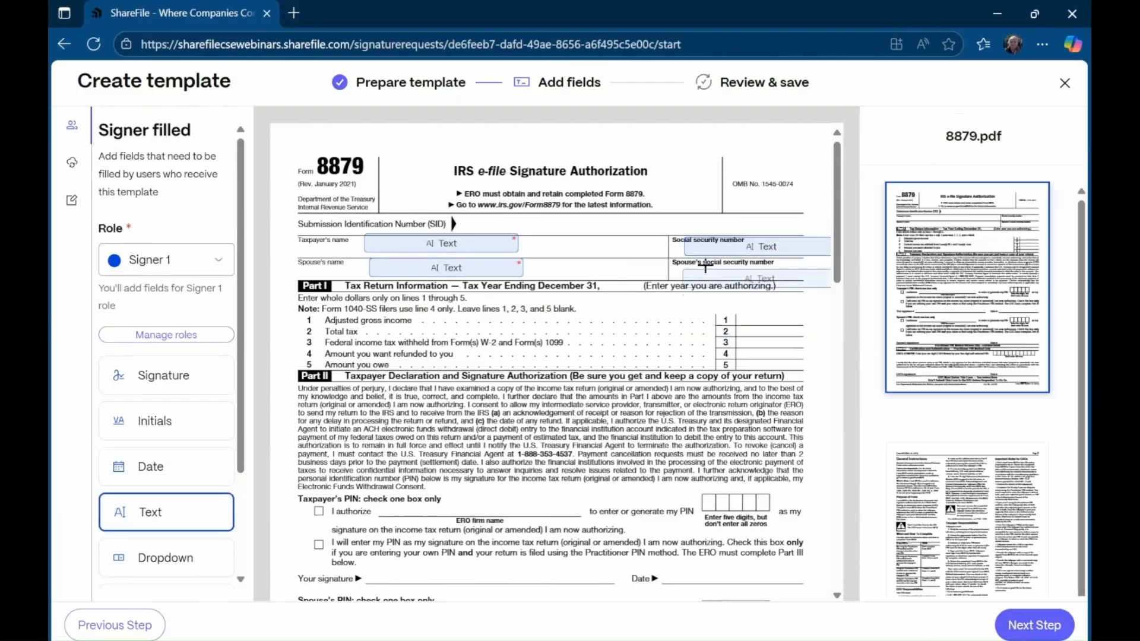
{"action": "left_click", "coordinate": [684, 262]}
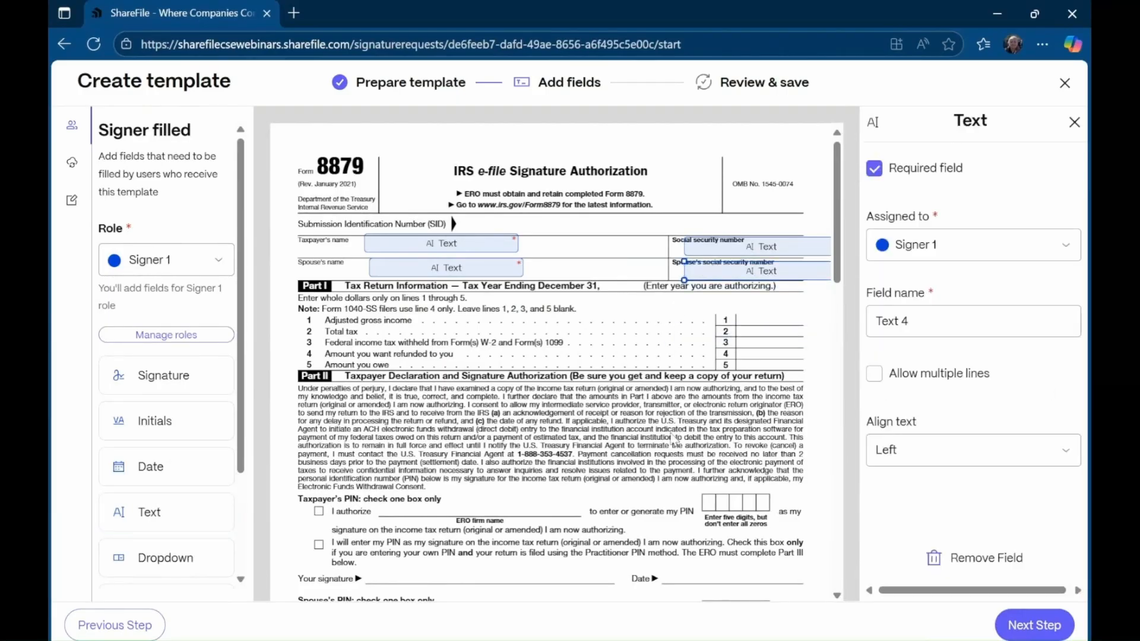
- Add signature fields on the spouse's and ERO's signature lines, with a date field beside each
{"action": "scroll", "coordinate": [674, 439], "scroll_direction": "down", "scroll_amount": 4}
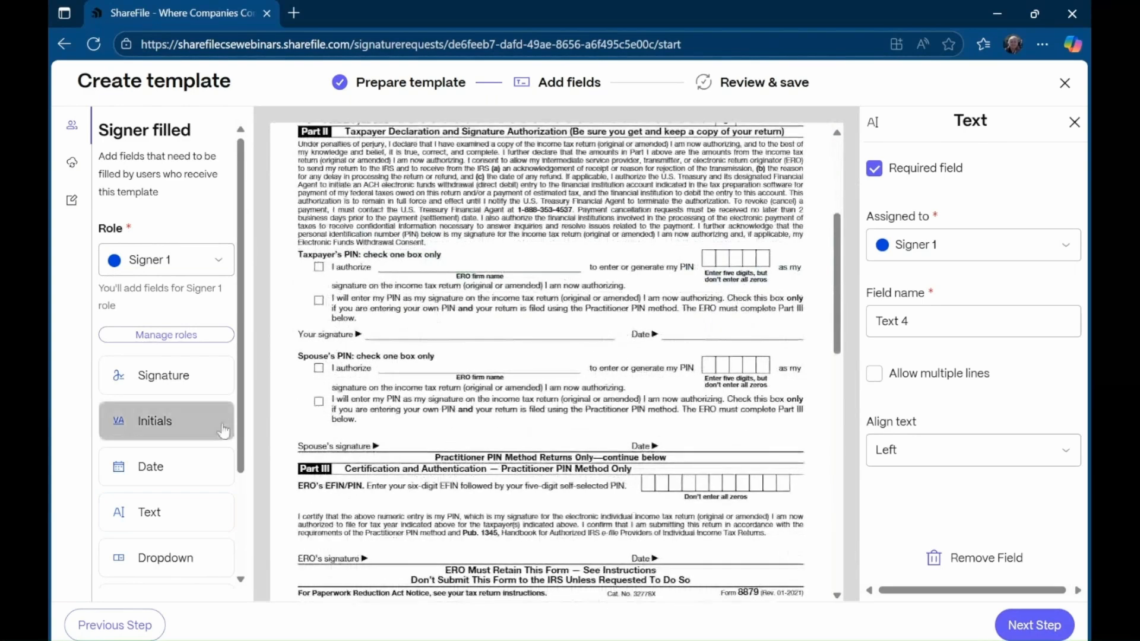
{"action": "mouse_move", "coordinate": [159, 381]}
{"action": "left_mouse_down"}
{"action": "mouse_move", "coordinate": [283, 422]}
{"action": "mouse_move", "coordinate": [384, 431]}
{"action": "left_mouse_up"}
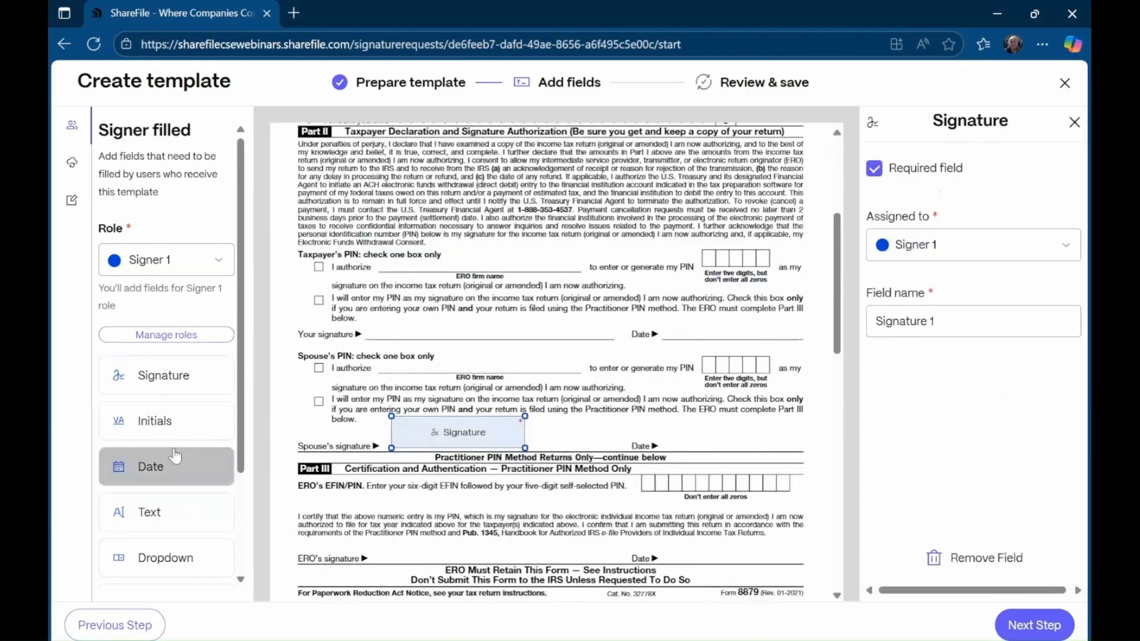
{"action": "scroll", "coordinate": [400, 430], "scroll_direction": "down", "scroll_amount": 2}
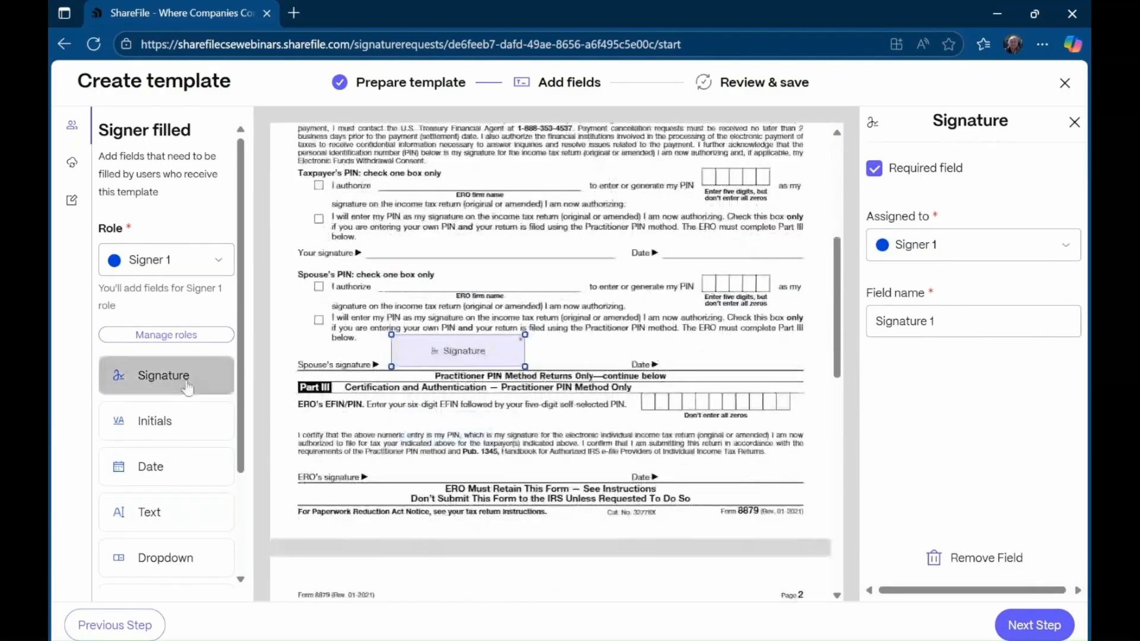
{"action": "mouse_move", "coordinate": [165, 375]}
{"action": "left_mouse_down"}
{"action": "mouse_move", "coordinate": [380, 475]}
{"action": "mouse_move", "coordinate": [390, 445]}
{"action": "left_mouse_up"}
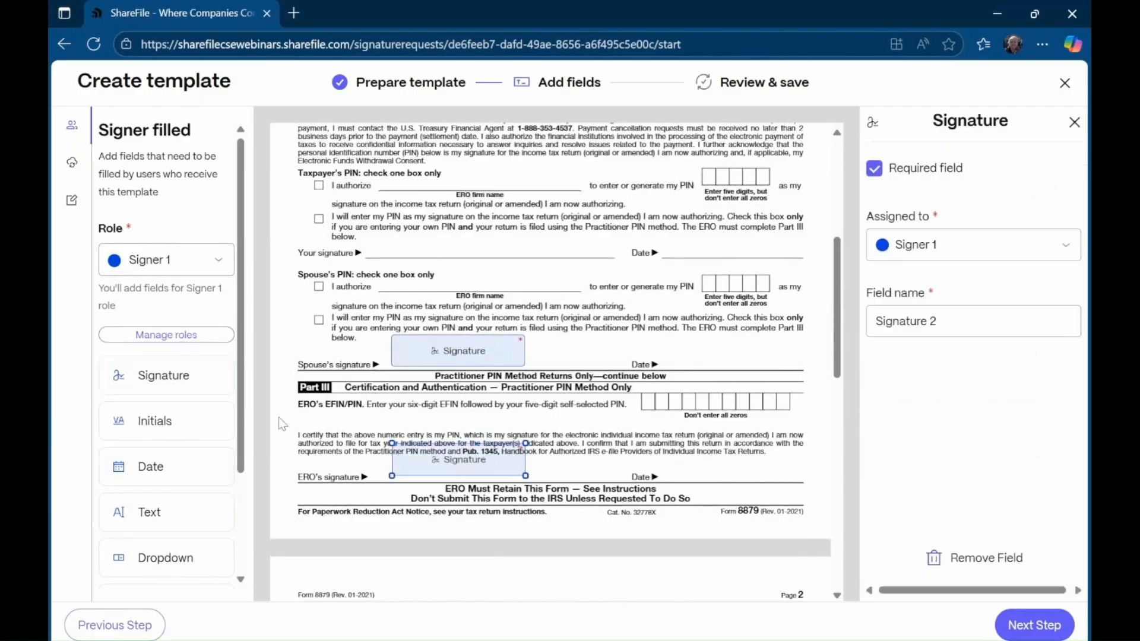
{"action": "mouse_move", "coordinate": [153, 465]}
{"action": "left_mouse_down"}
{"action": "mouse_move", "coordinate": [635, 371]}
{"action": "mouse_move", "coordinate": [656, 356]}
{"action": "left_mouse_up"}
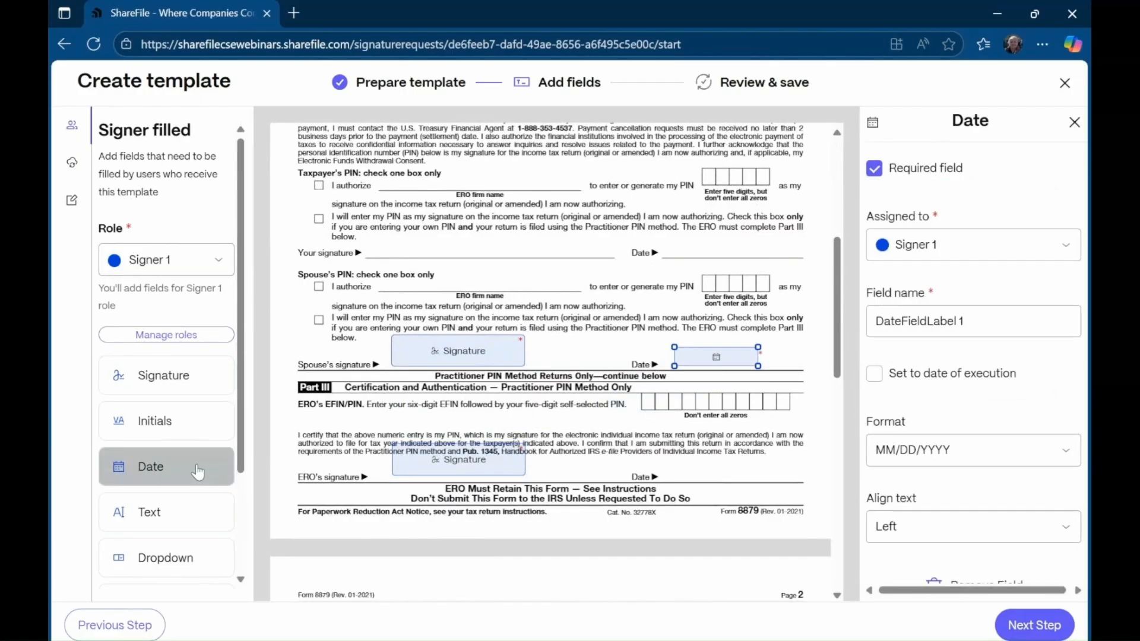
{"action": "left_click_drag", "start_coordinate": [178, 466], "coordinate": [674, 460]}
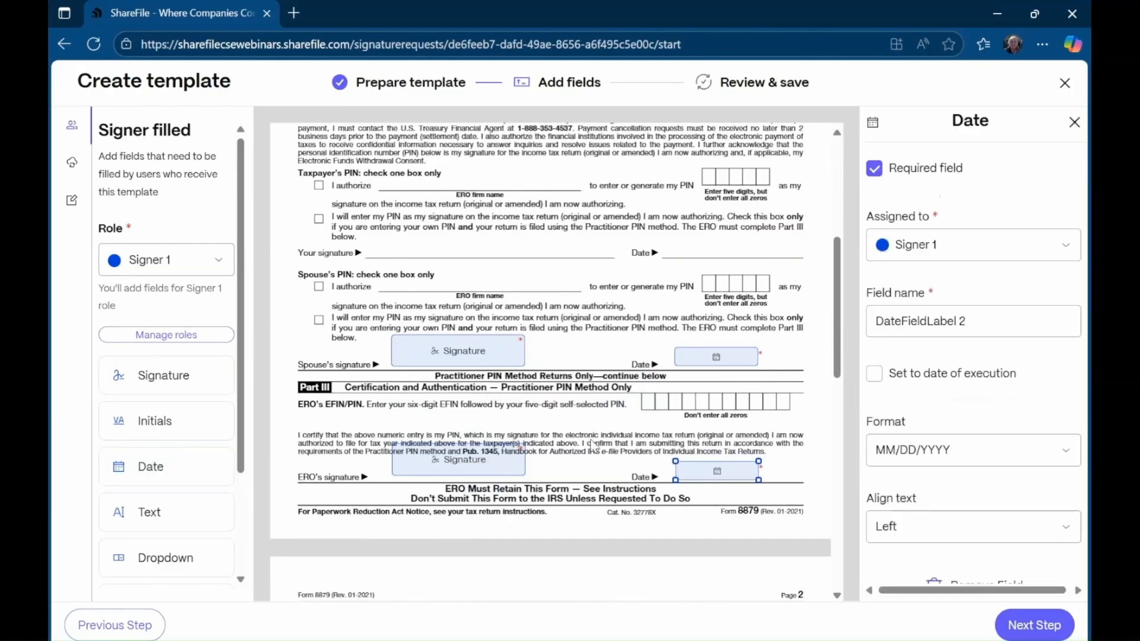
{"action": "scroll", "coordinate": [593, 443], "scroll_direction": "up", "scroll_amount": 5}
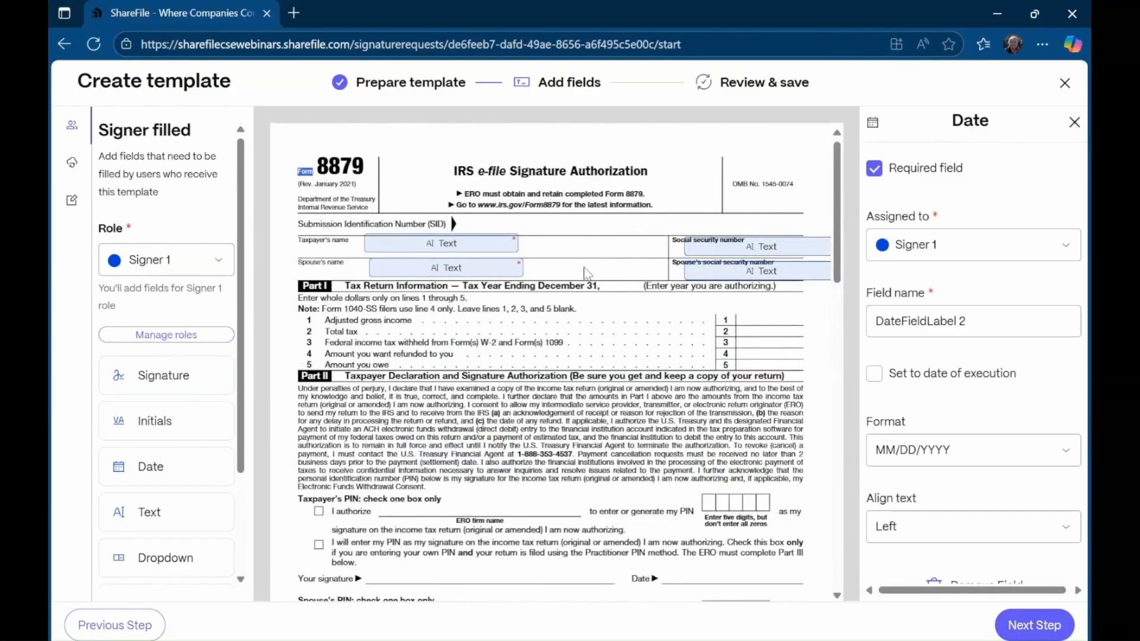
- Assign the spouse's name, spouse's SSN and ERO signature fields to Signer 2
{"action": "left_click", "coordinate": [445, 268]}
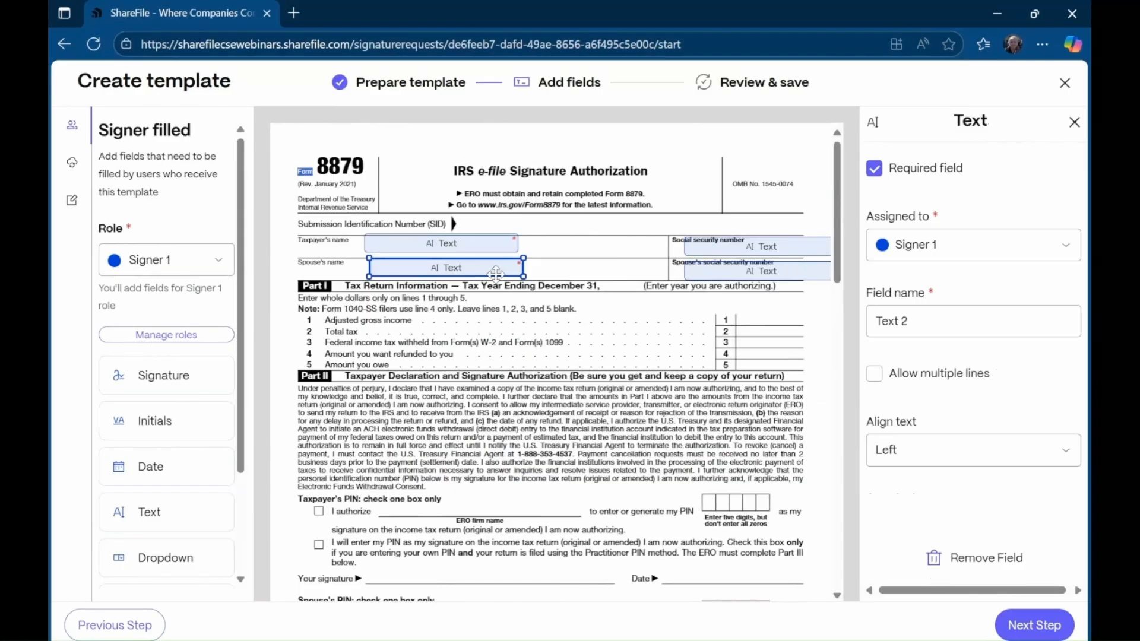
{"action": "left_click", "coordinate": [995, 252]}
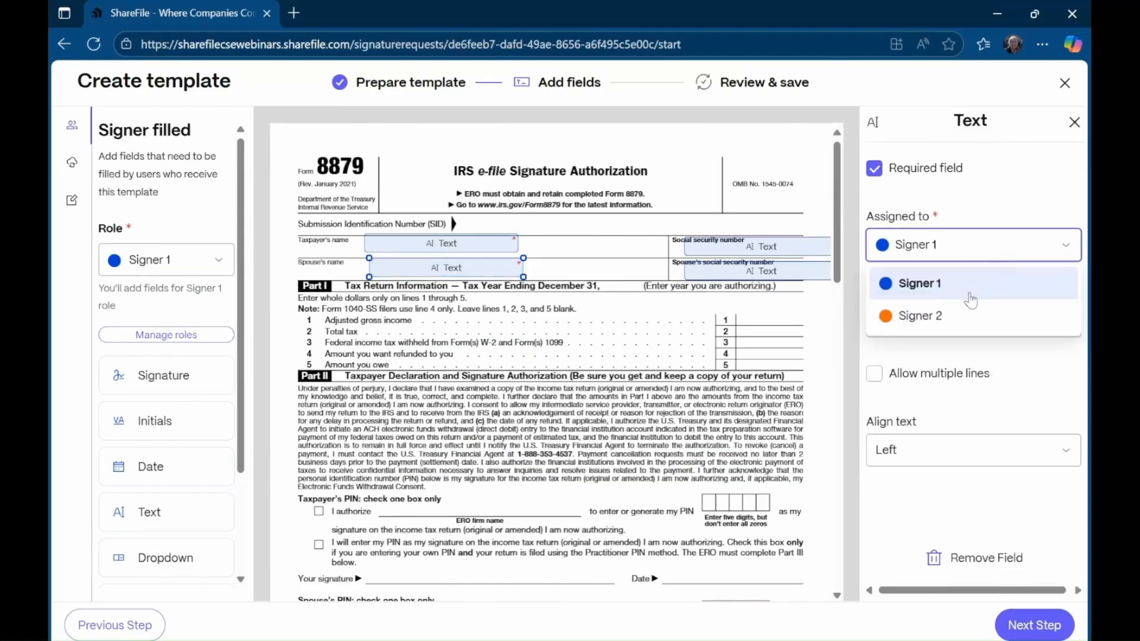
{"action": "left_click", "coordinate": [970, 315]}
{"action": "left_click", "coordinate": [795, 270]}
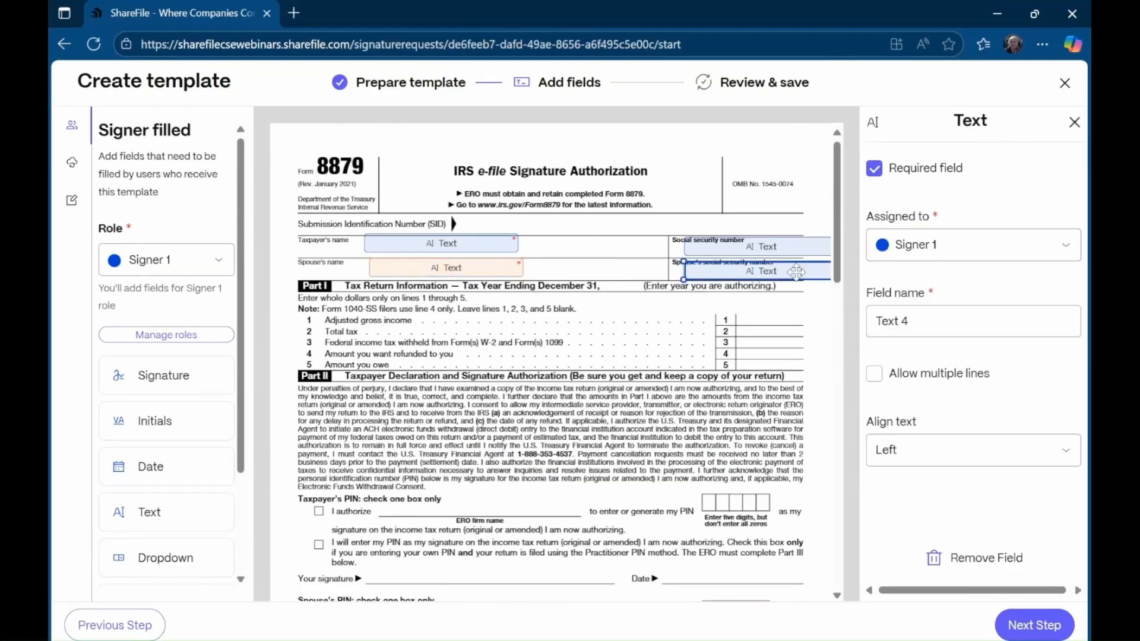
{"action": "left_click", "coordinate": [971, 245]}
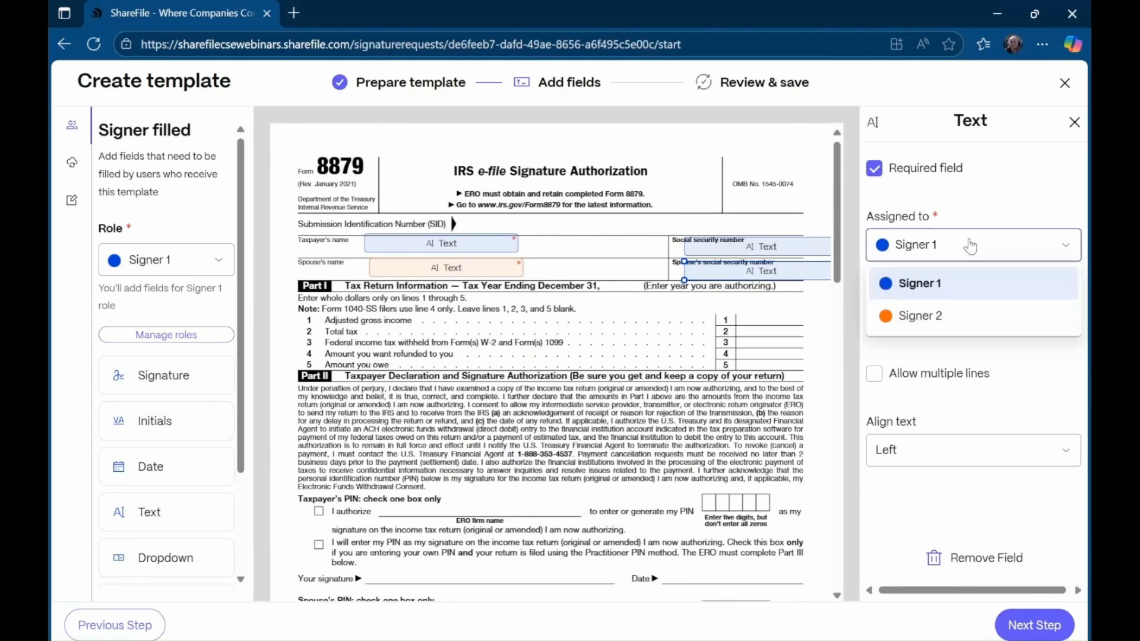
{"action": "left_click", "coordinate": [957, 317]}
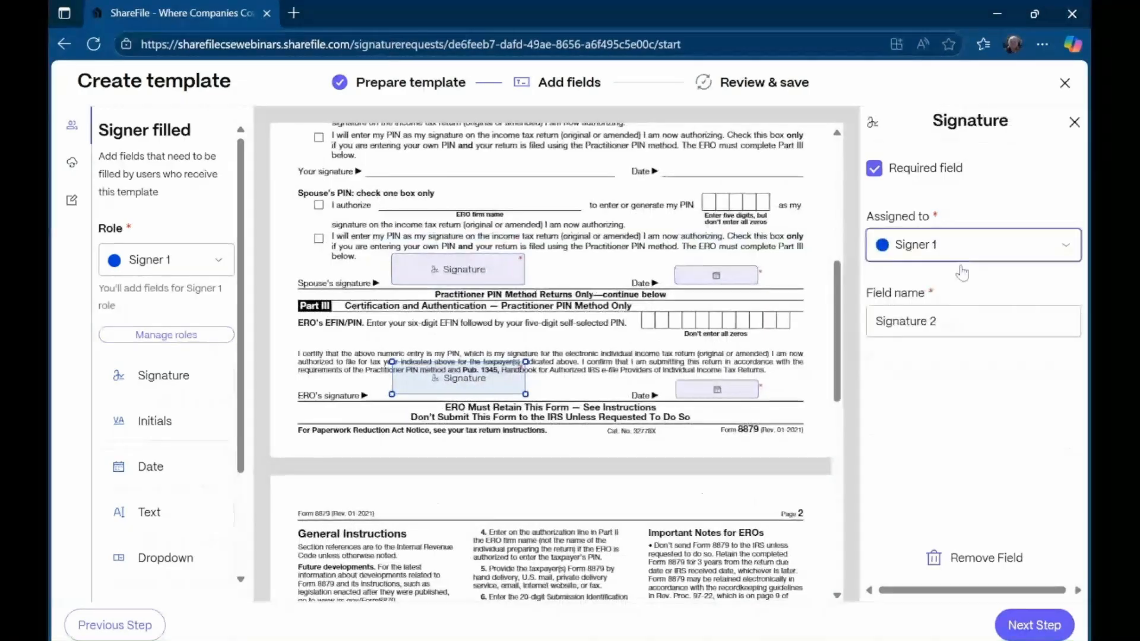
{"action": "left_click", "coordinate": [963, 256]}
{"action": "left_click", "coordinate": [960, 258]}
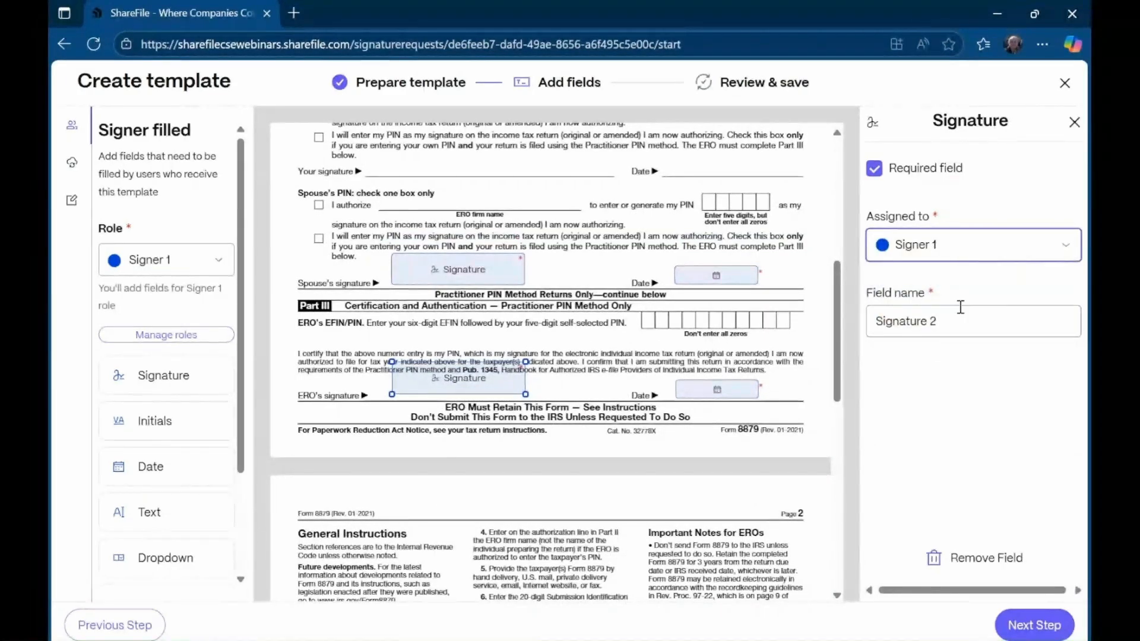
{"action": "left_click", "coordinate": [963, 257]}
{"action": "left_click", "coordinate": [957, 316]}
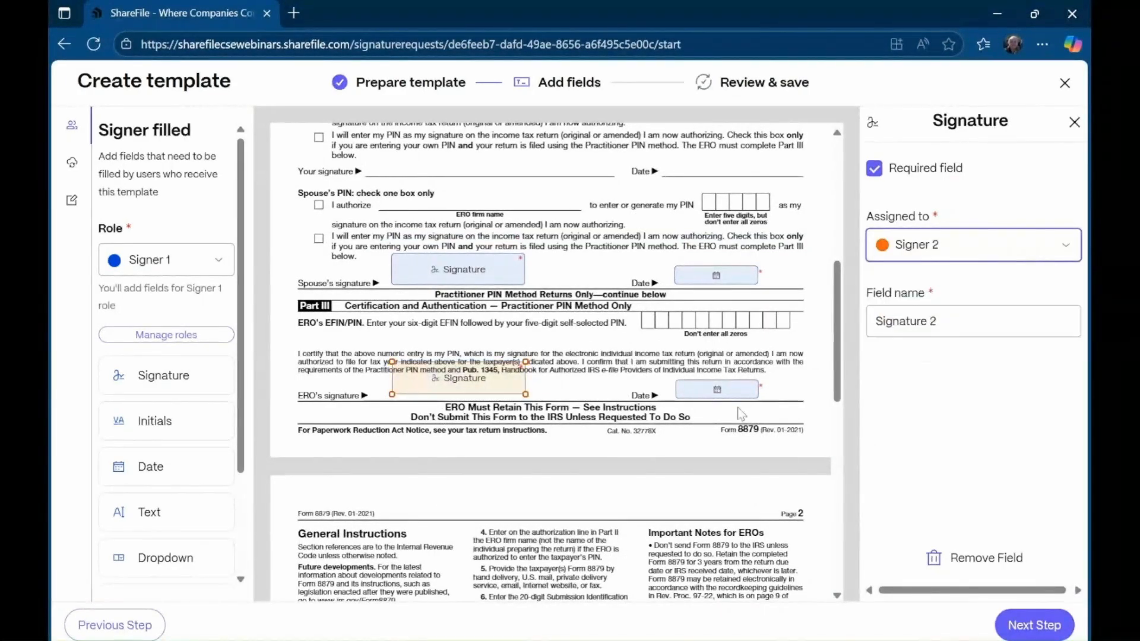
- Set both date fields to the date of execution and proceed to Review and Save
{"action": "left_click", "coordinate": [730, 275]}
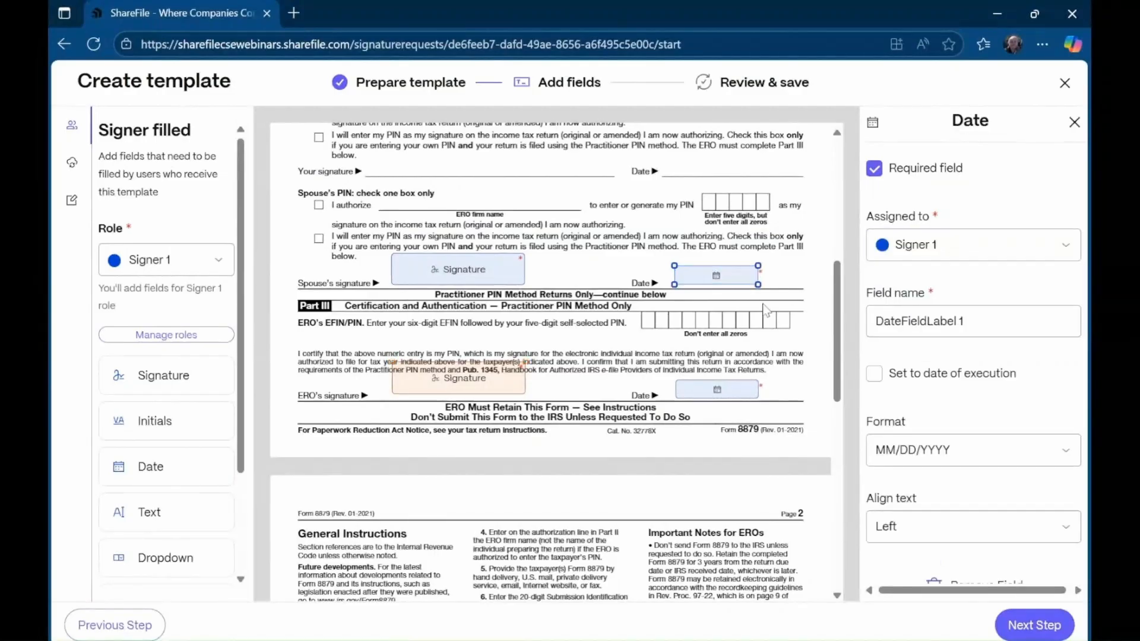
{"action": "left_click", "coordinate": [874, 375]}
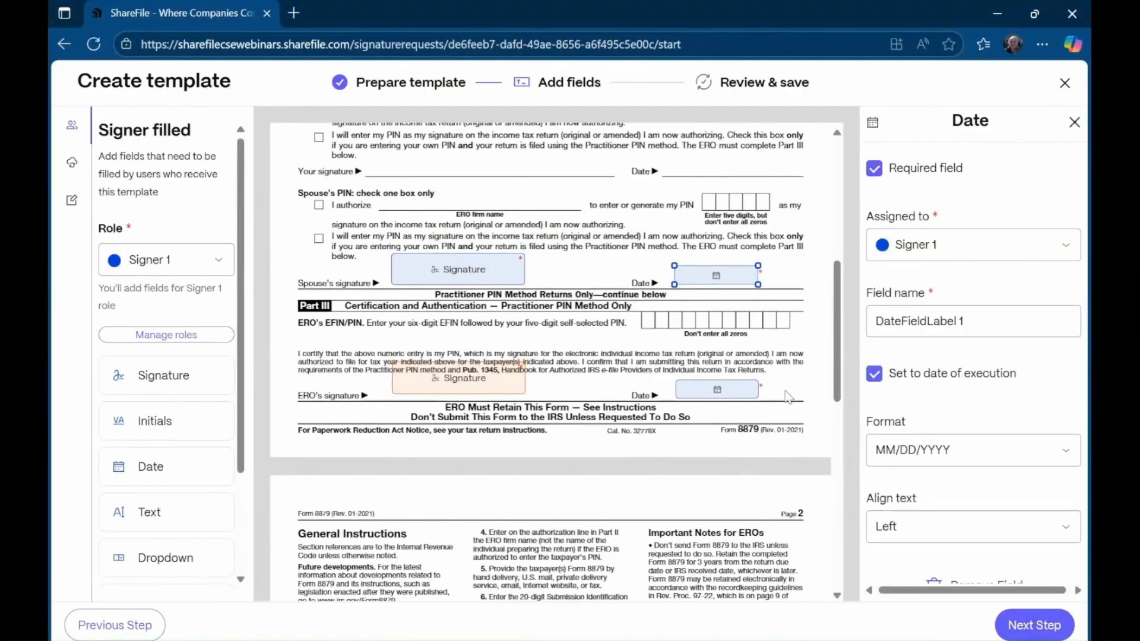
{"action": "left_click", "coordinate": [736, 389]}
{"action": "left_click", "coordinate": [875, 374]}
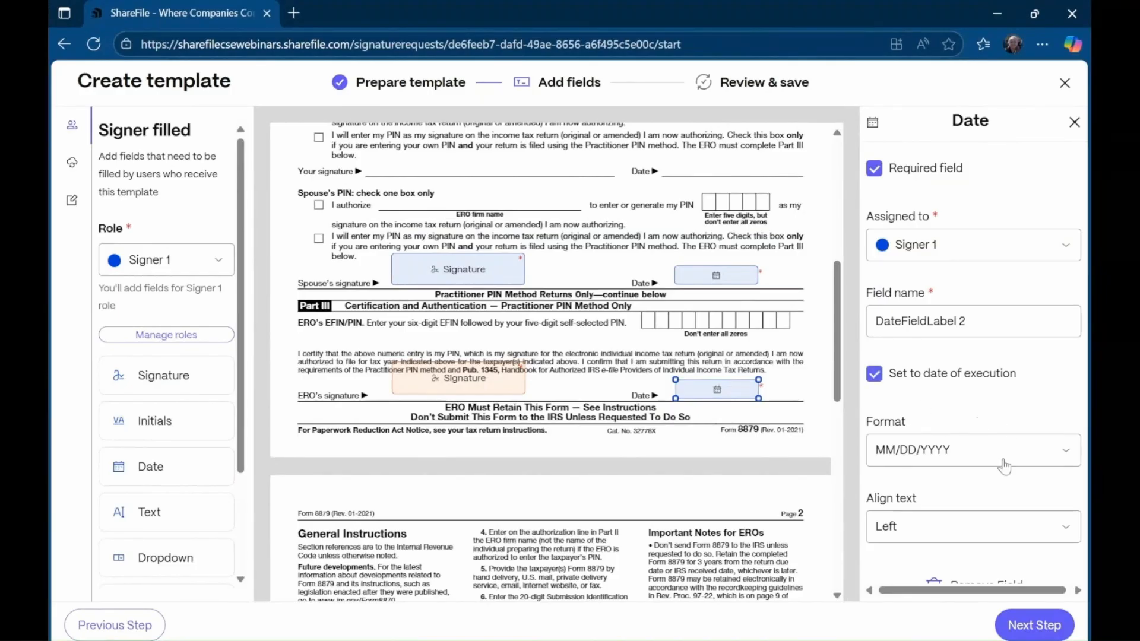
{"action": "left_click", "coordinate": [1030, 625]}
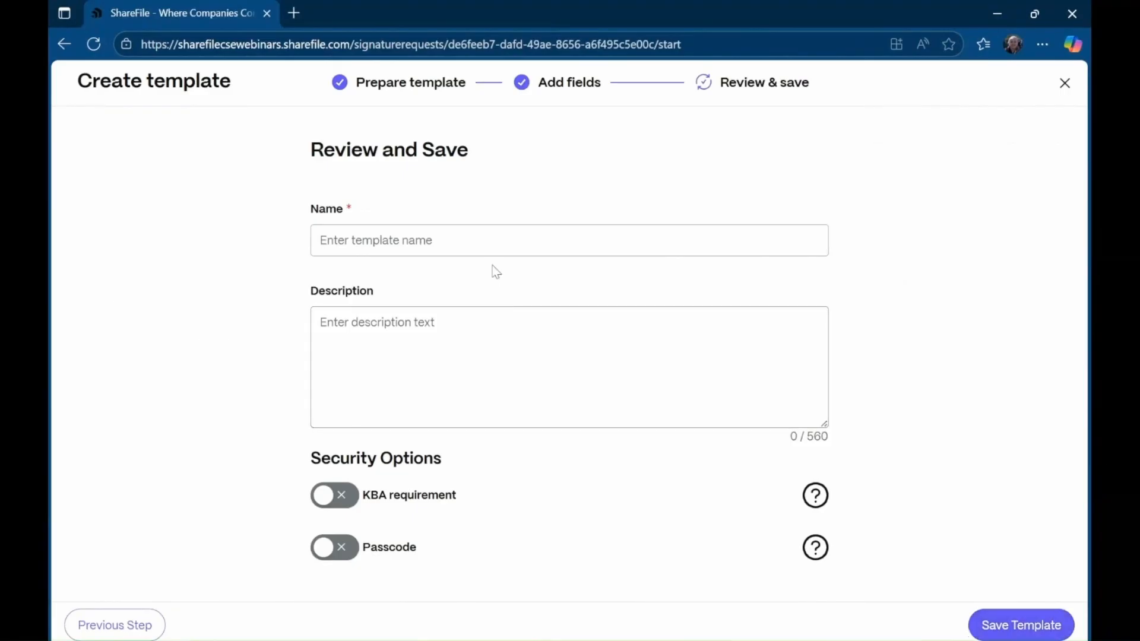
- Name the template '8879 2 signers' and save it
{"action": "left_click", "coordinate": [447, 241]}
{"action": "type", "text": "8"}
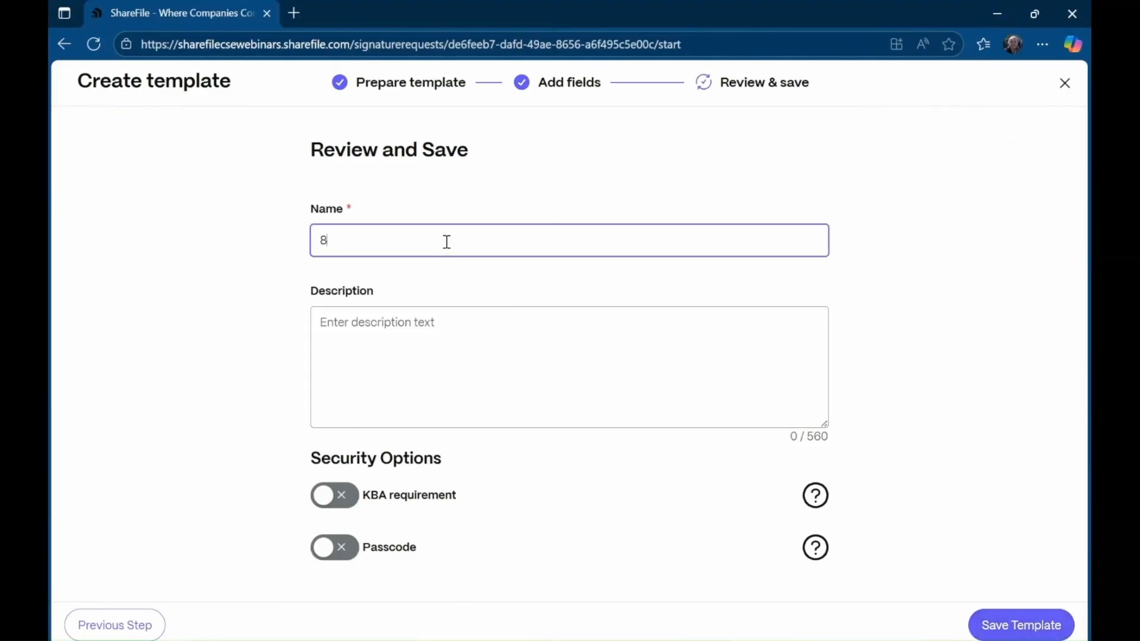
{"action": "type", "text": "879 2 signers"}
{"action": "left_click", "coordinate": [1031, 622]}
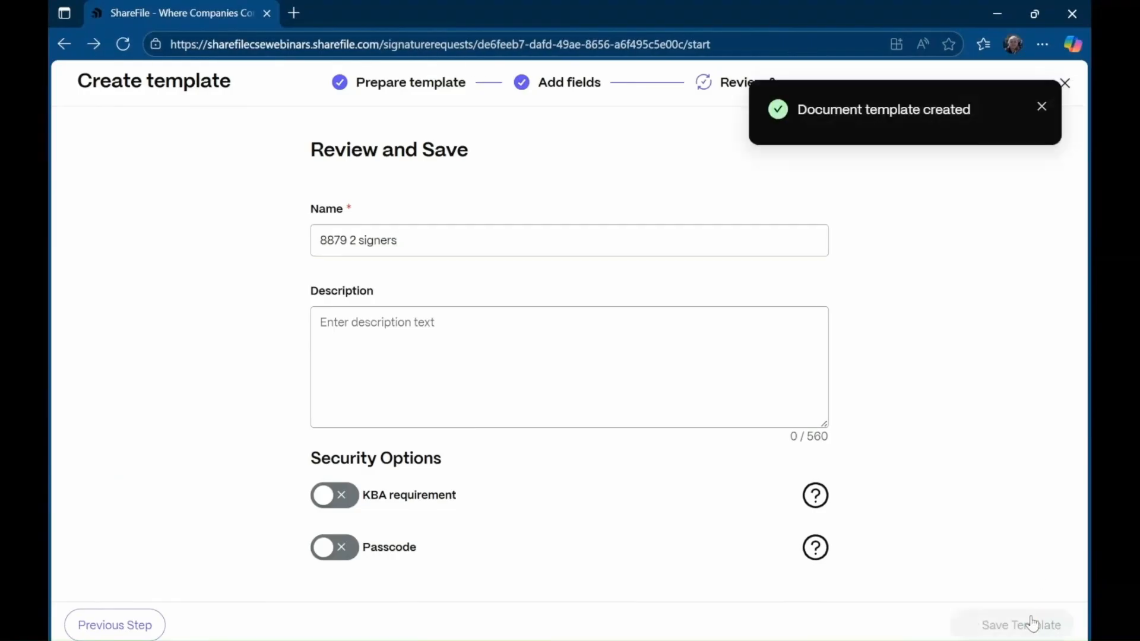
- Dismiss the template-created notice, then close the template picker and the unfinished signature request
{"action": "left_click", "coordinate": [1043, 110]}
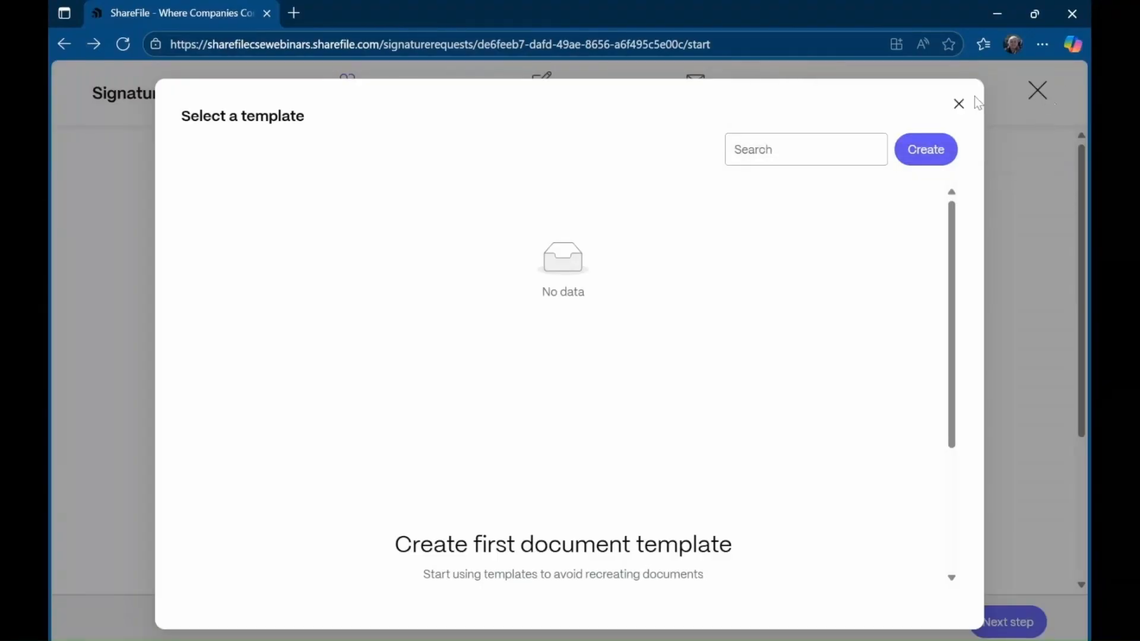
{"action": "left_click", "coordinate": [958, 105]}
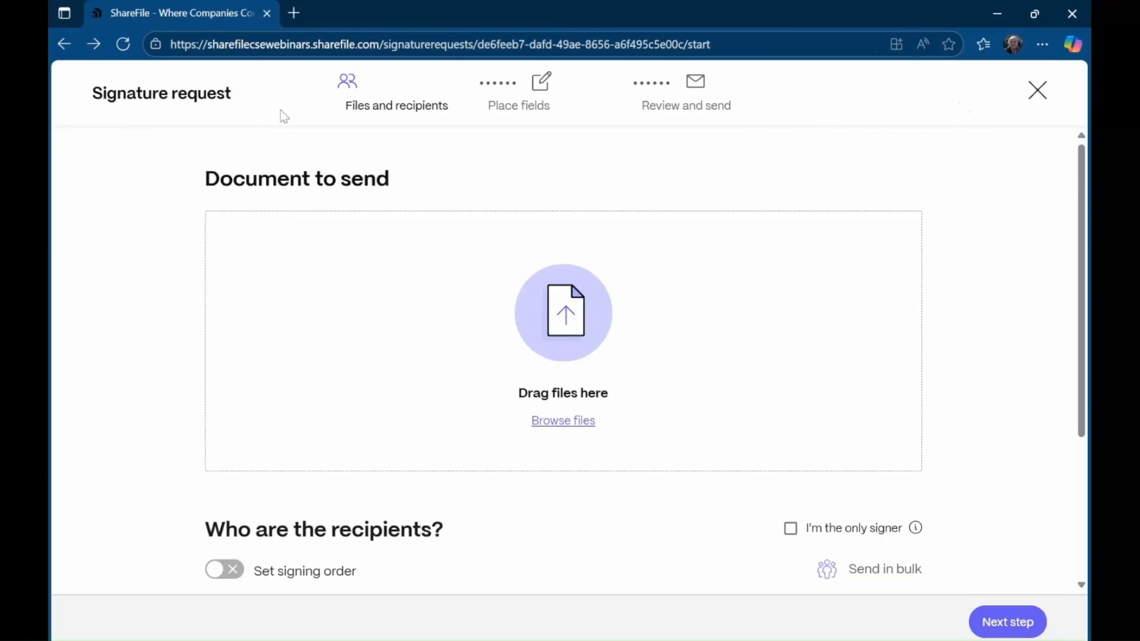
{"action": "left_click", "coordinate": [1040, 97]}
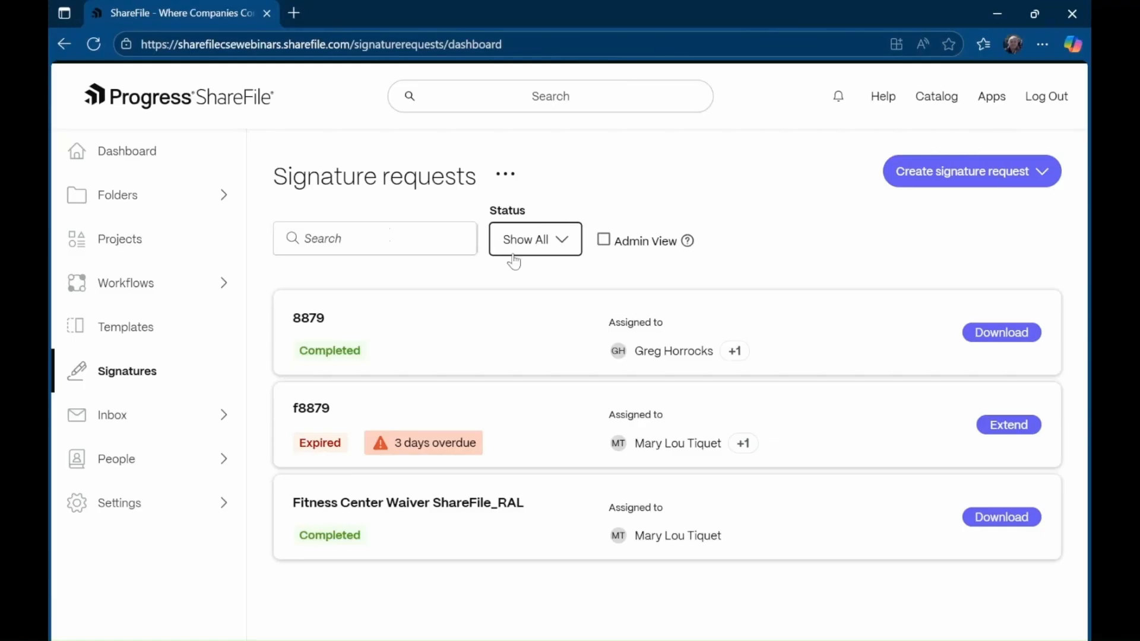
- Check the Status filter options without changing them, then view the Create signature request choices
{"action": "left_click", "coordinate": [546, 254]}
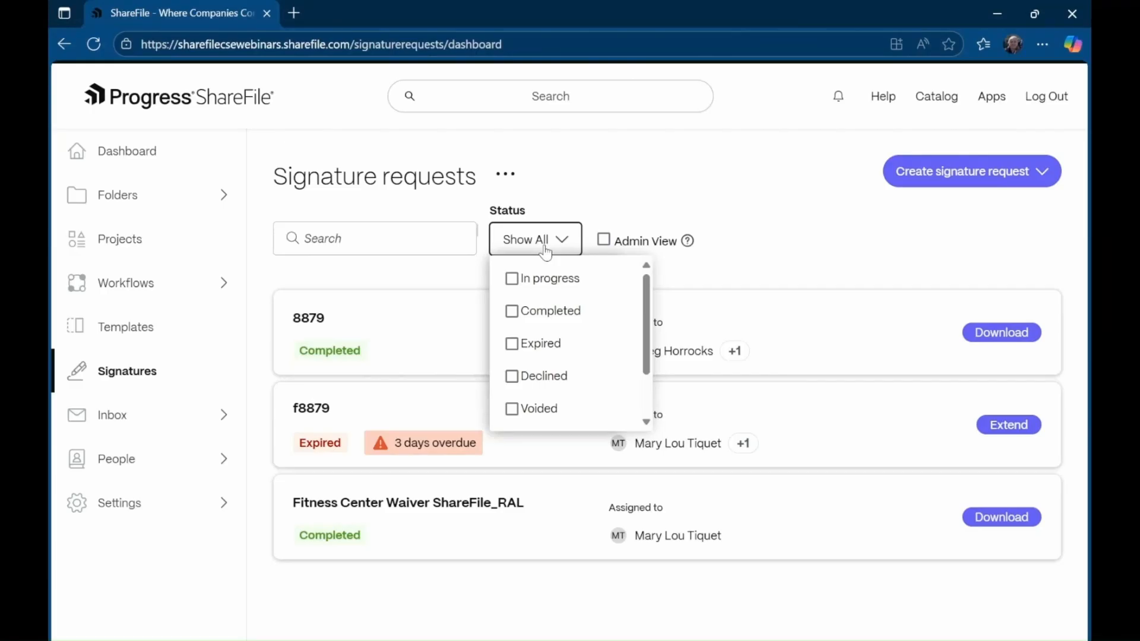
{"action": "left_click", "coordinate": [648, 205]}
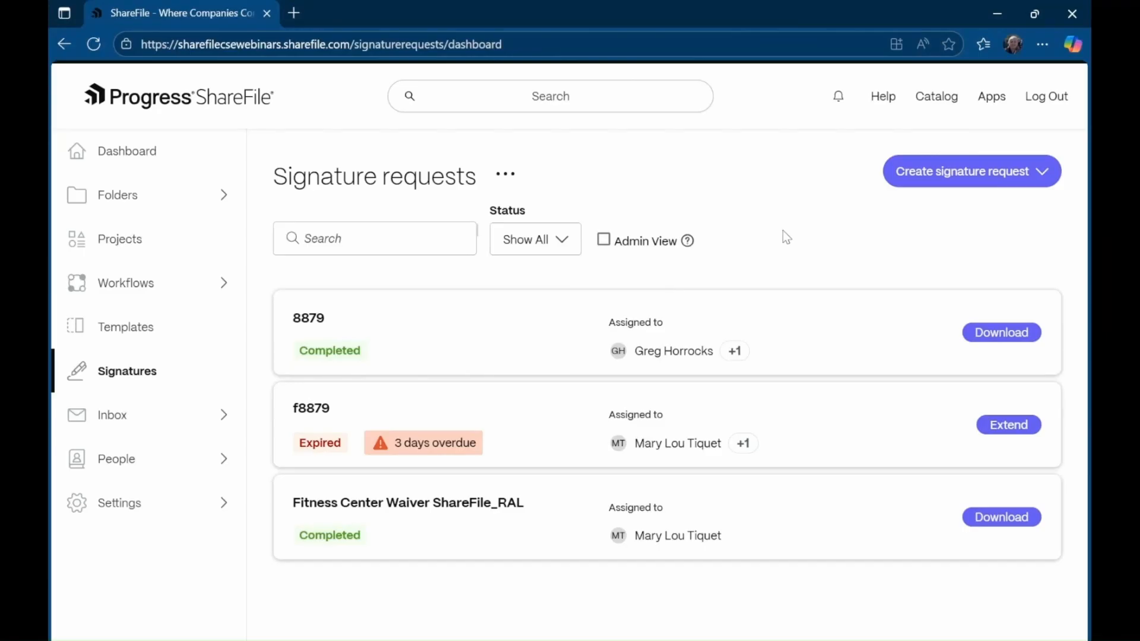
{"action": "left_click", "coordinate": [952, 178]}
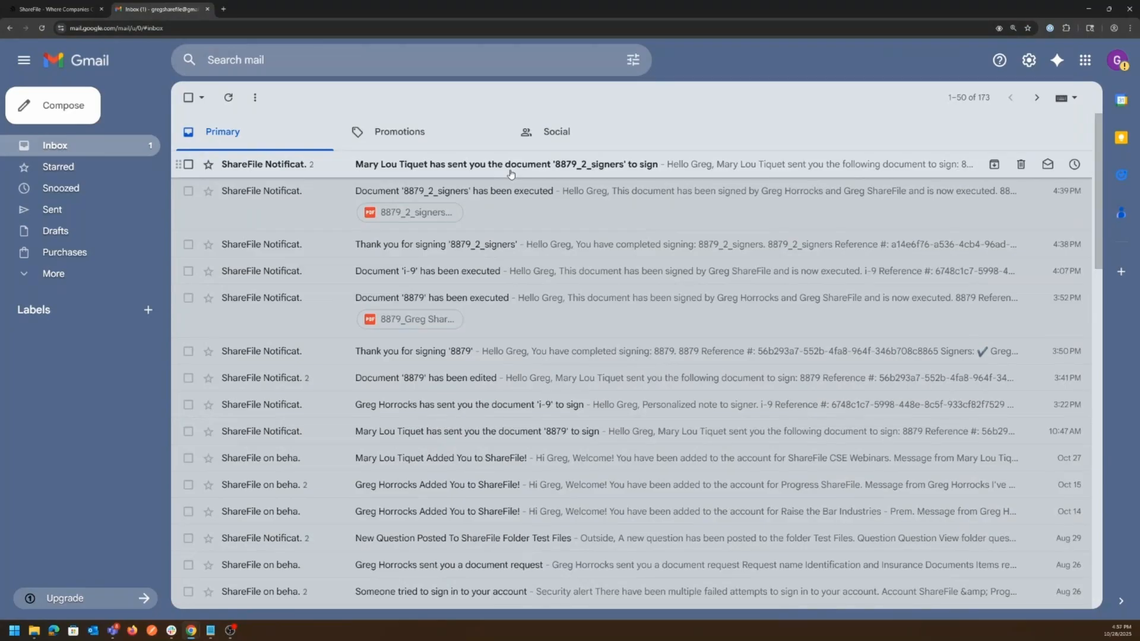
- Open the 8879_2_signers signing invitation email and read its expiry date and signing link
{"action": "left_click", "coordinate": [510, 173]}
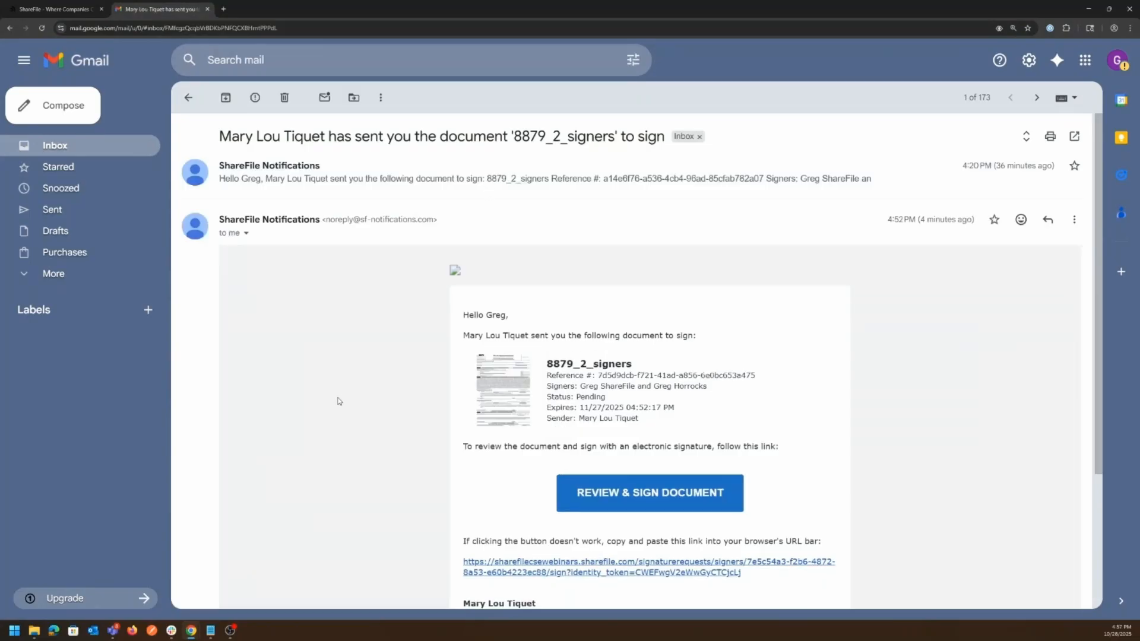
{"action": "scroll", "coordinate": [339, 401], "scroll_direction": "down", "scroll_amount": 1}
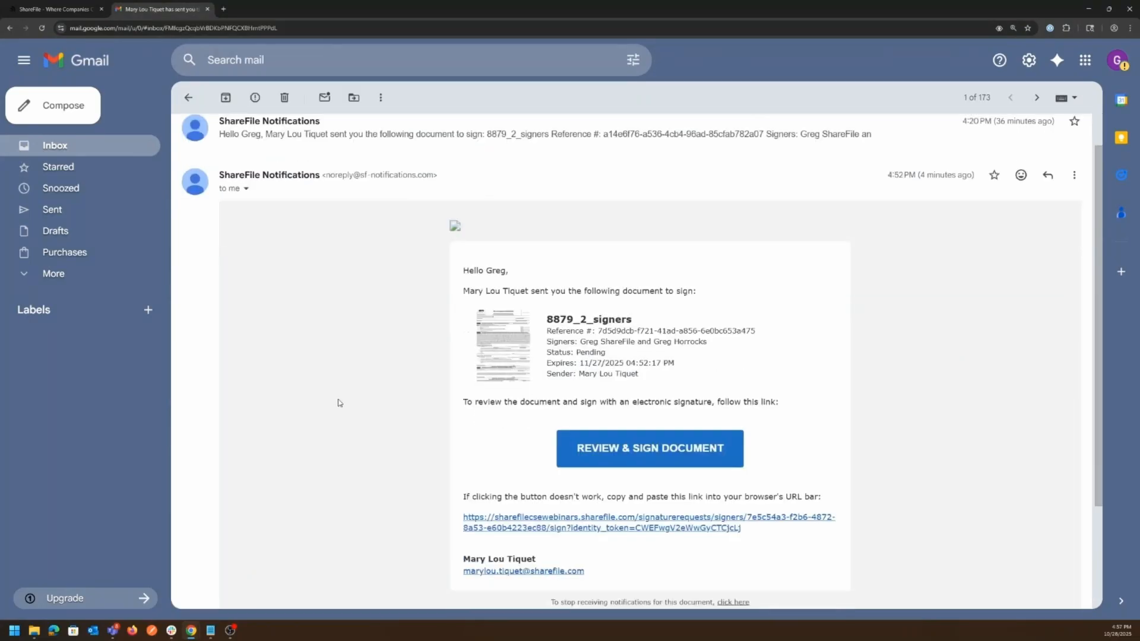
{"action": "scroll", "coordinate": [338, 401], "scroll_direction": "down", "scroll_amount": 2}
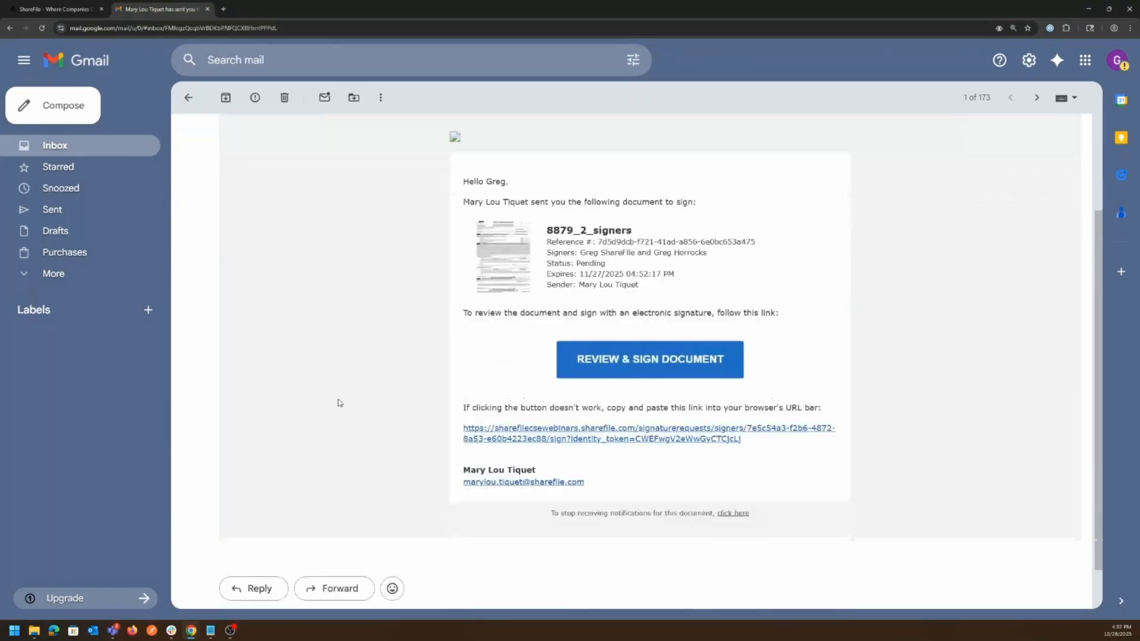
{"action": "scroll", "coordinate": [345, 380], "scroll_direction": "up", "scroll_amount": 1}
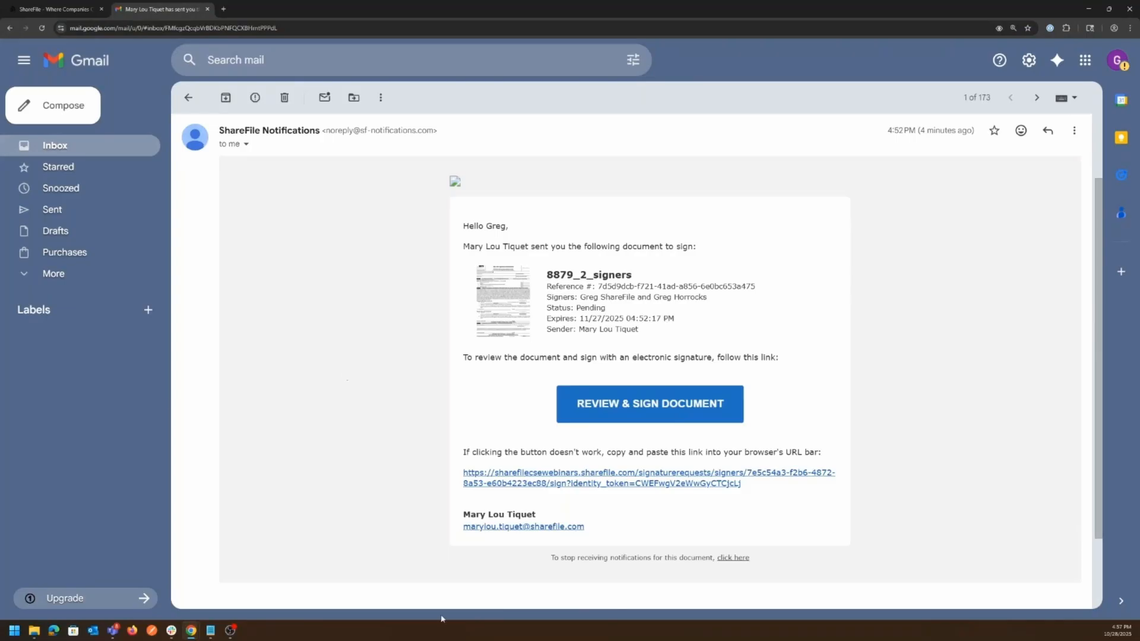
{"action": "mouse_move", "coordinate": [189, 632]}
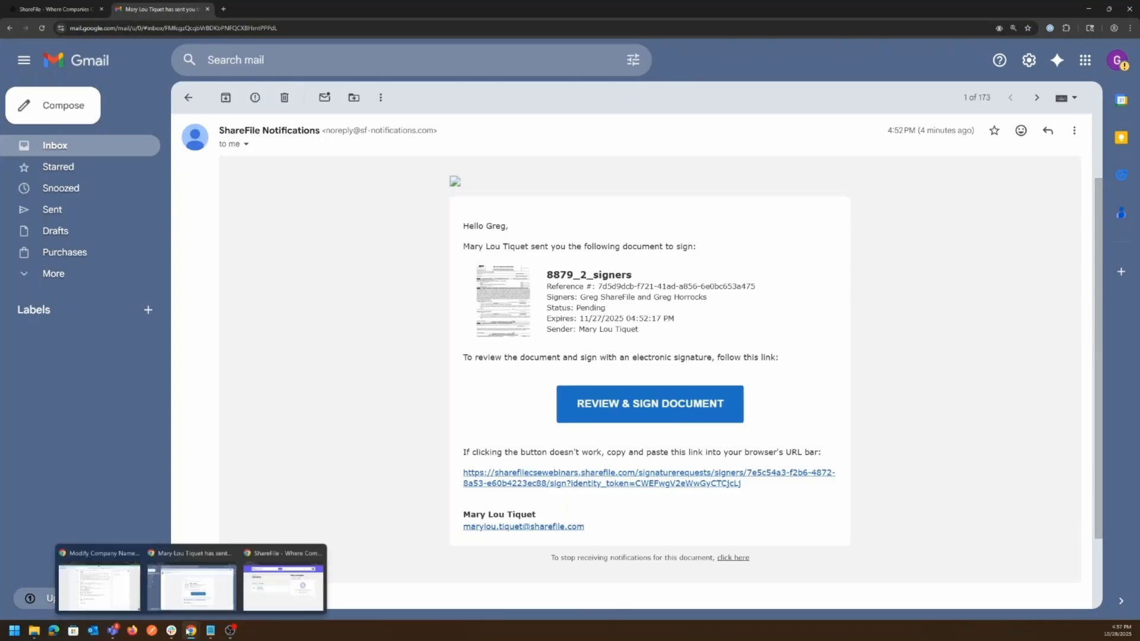
{"action": "left_click", "coordinate": [260, 603]}
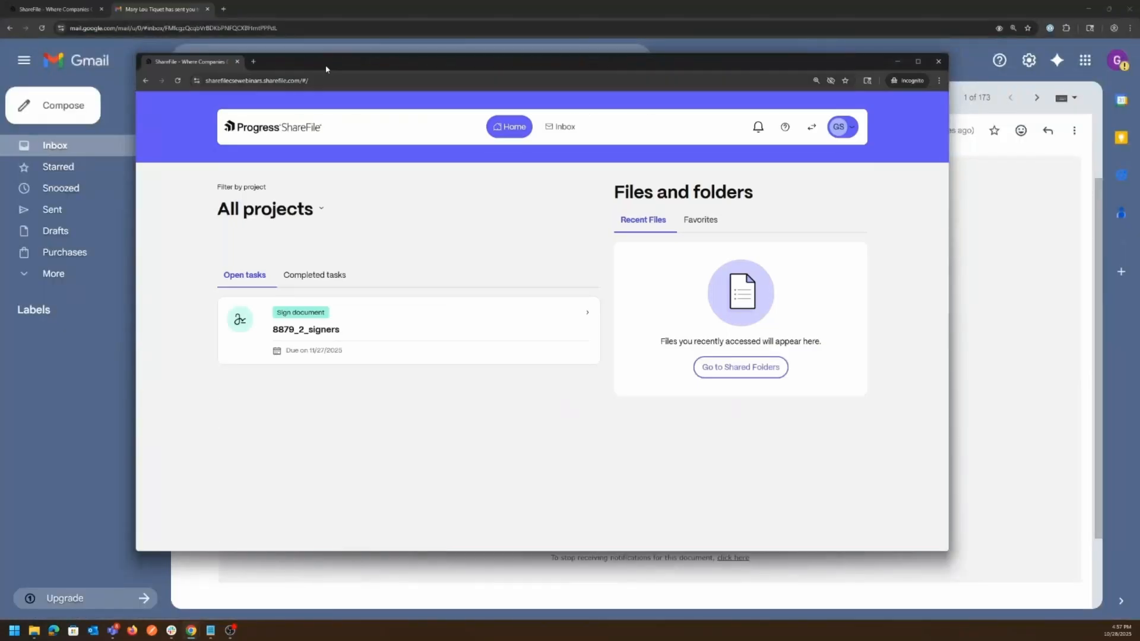
{"action": "left_click_drag", "start_coordinate": [325, 70], "coordinate": [348, 88]}
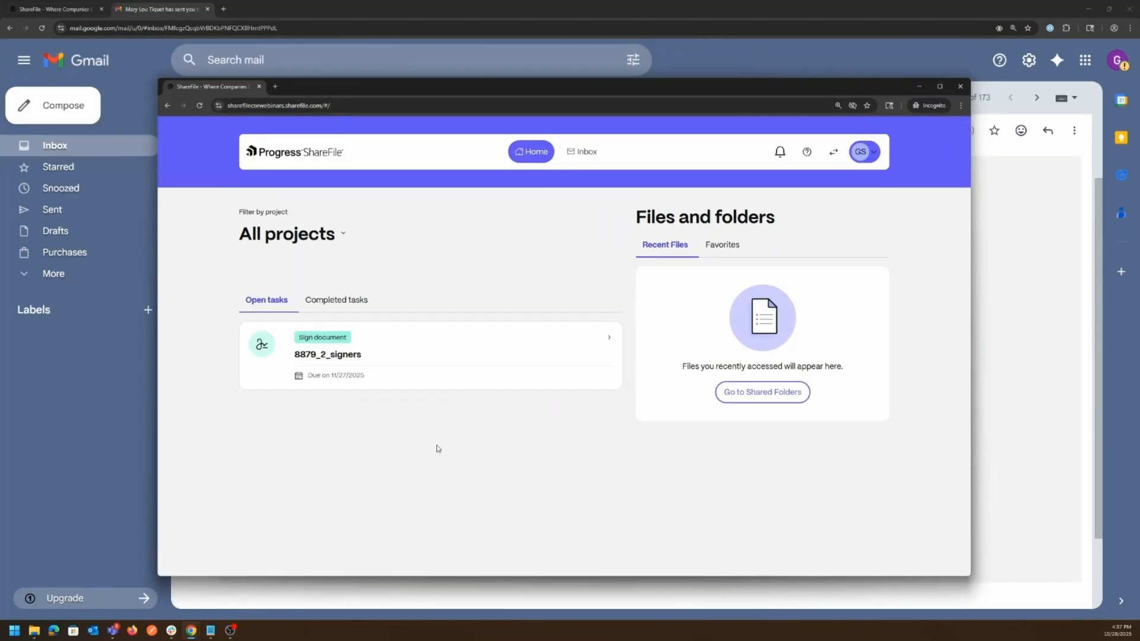
{"action": "left_click_drag", "start_coordinate": [314, 86], "coordinate": [290, 89]}
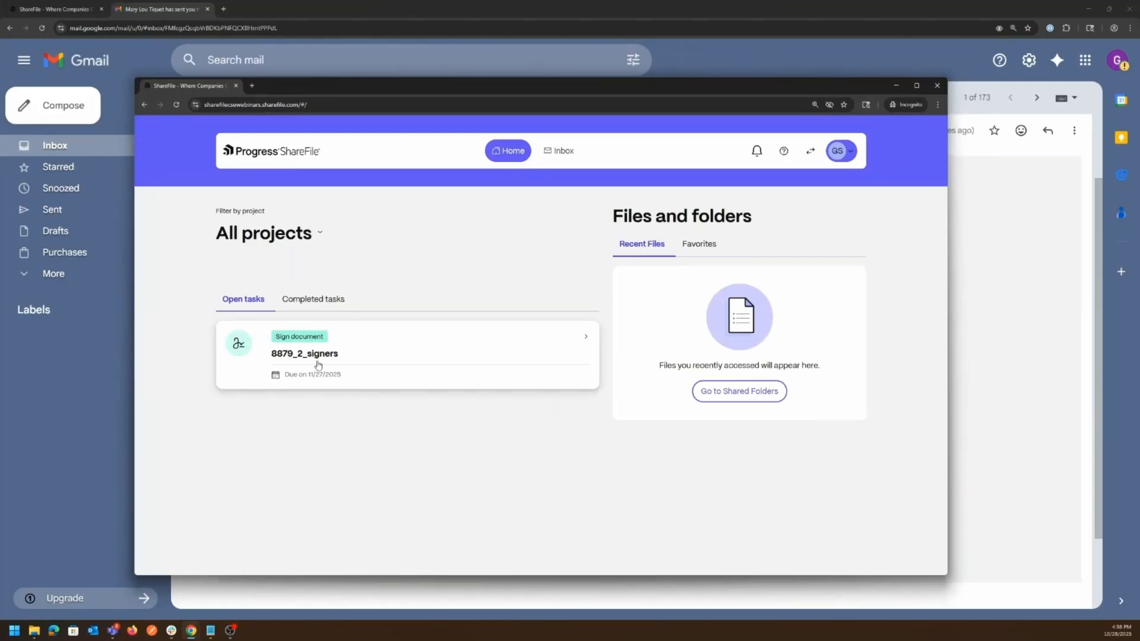
{"action": "left_click", "coordinate": [91, 489]}
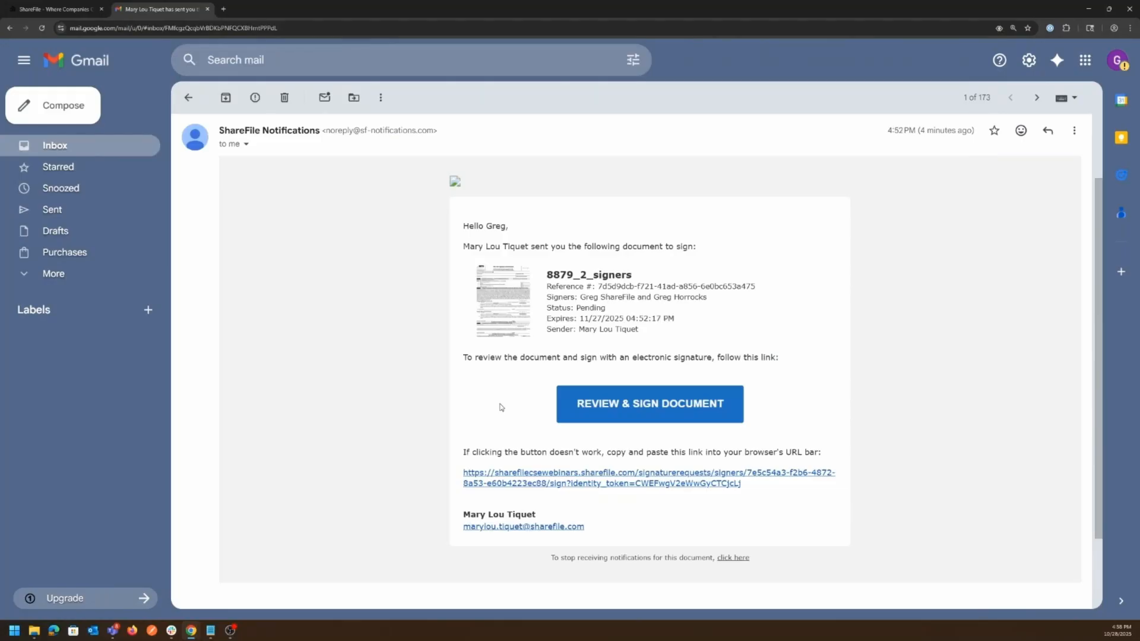
- Open 8879_2_signers from the email's review link and accept the ShareFile e-sign terms
{"action": "left_click", "coordinate": [608, 412]}
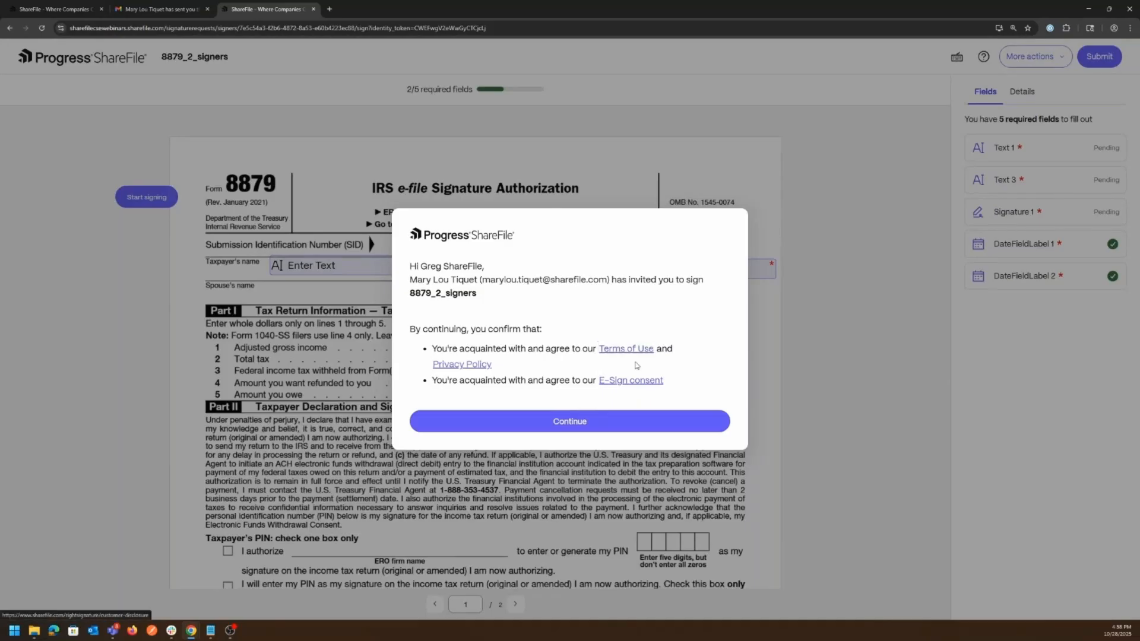
{"action": "left_click", "coordinate": [558, 423]}
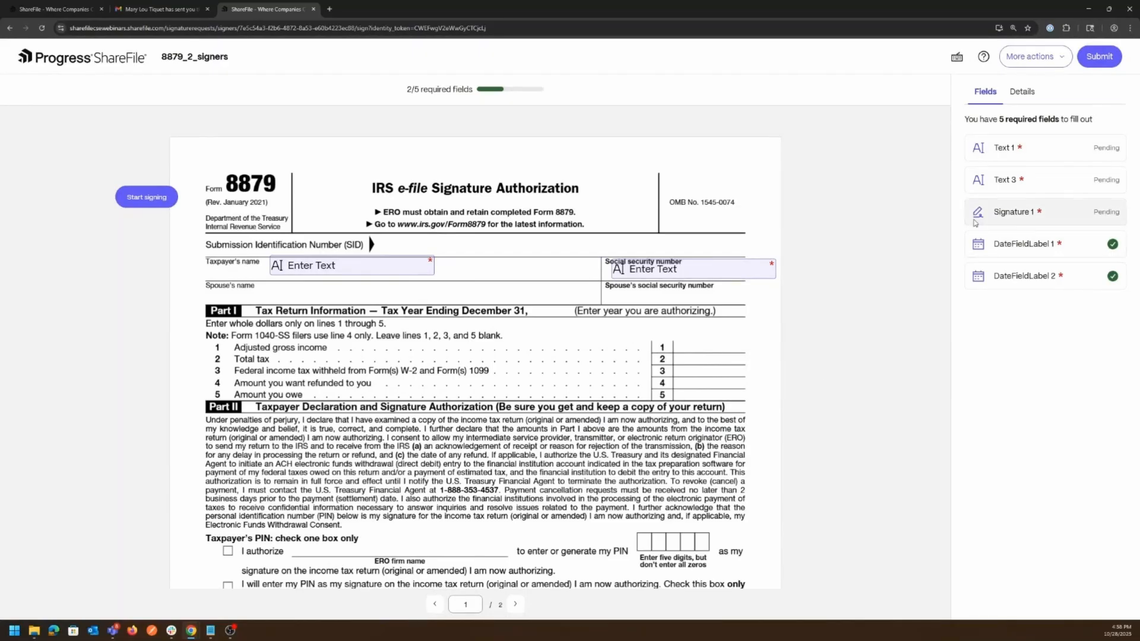
- Cycle through the Text 1, Text 3 and Signature 1 fields, then view Details and select the document ID
{"action": "left_click", "coordinate": [1006, 151]}
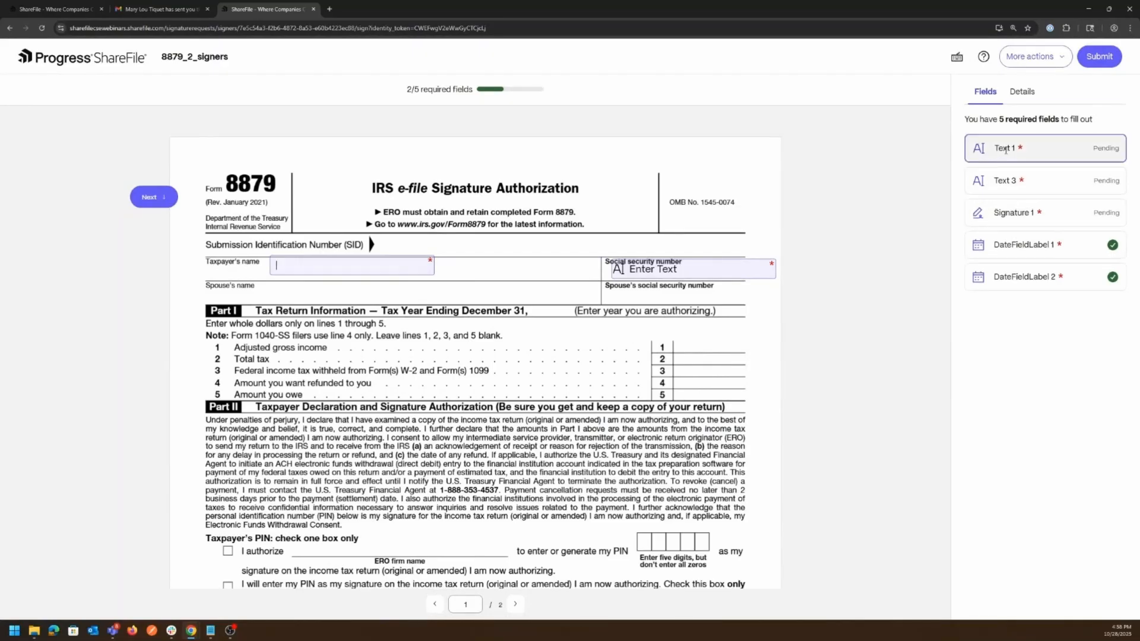
{"action": "left_click", "coordinate": [1009, 180]}
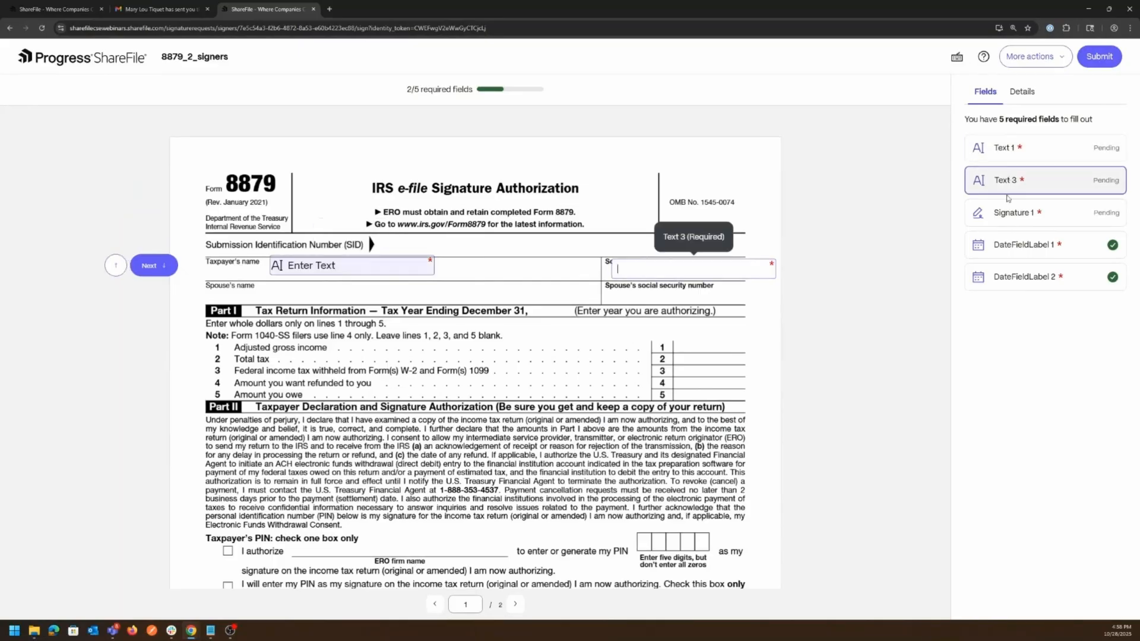
{"action": "left_click", "coordinate": [1005, 214]}
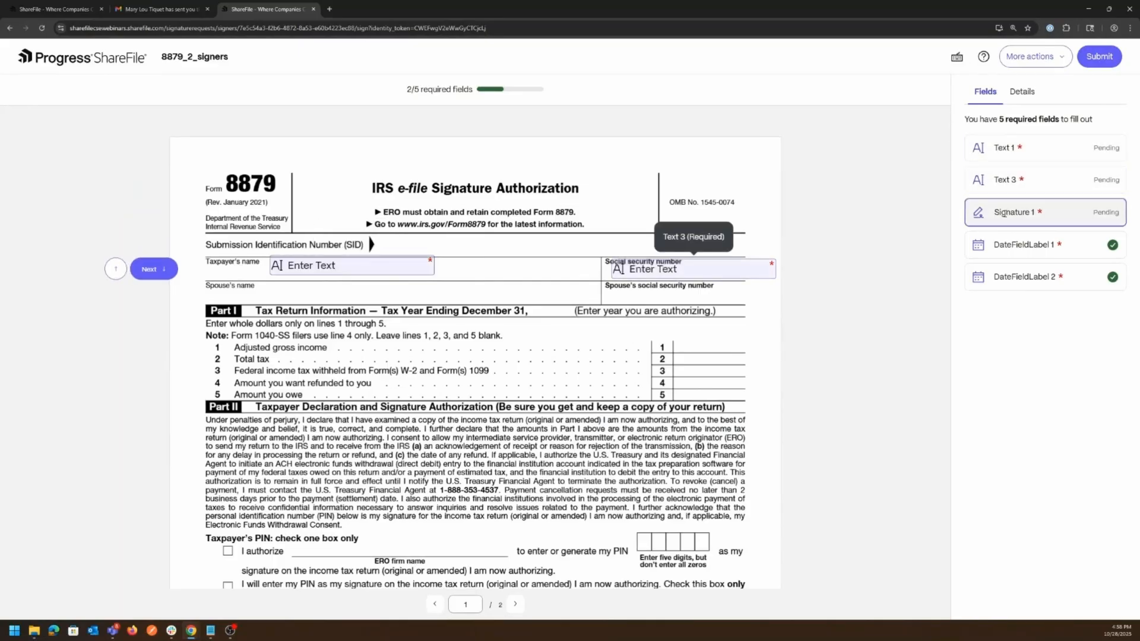
{"action": "left_click", "coordinate": [1010, 180]}
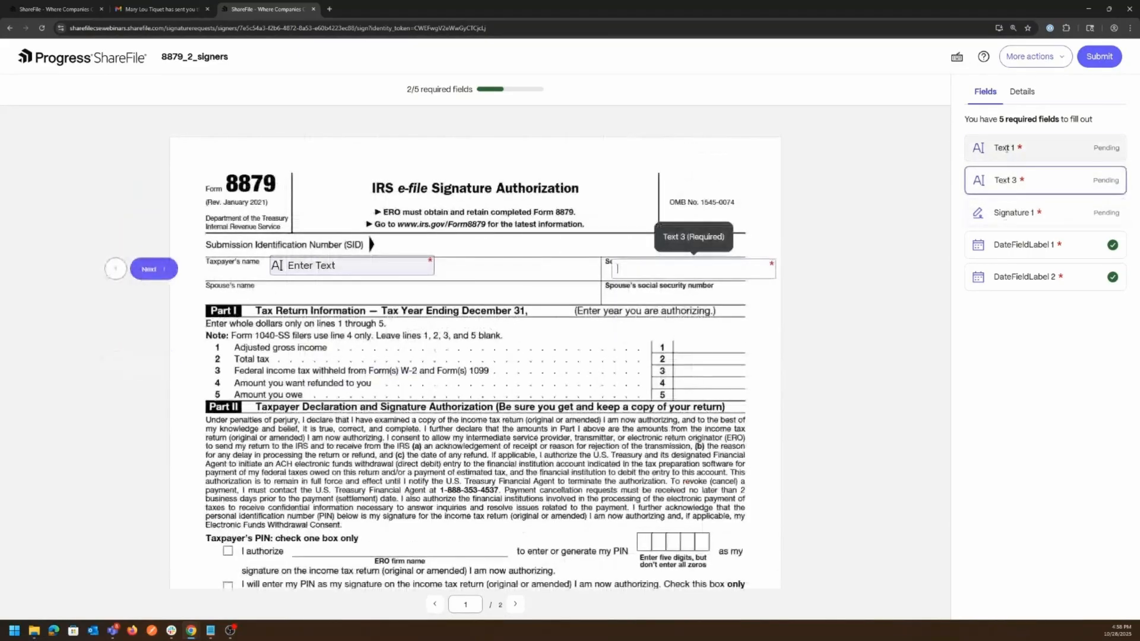
{"action": "left_click", "coordinate": [1007, 148]}
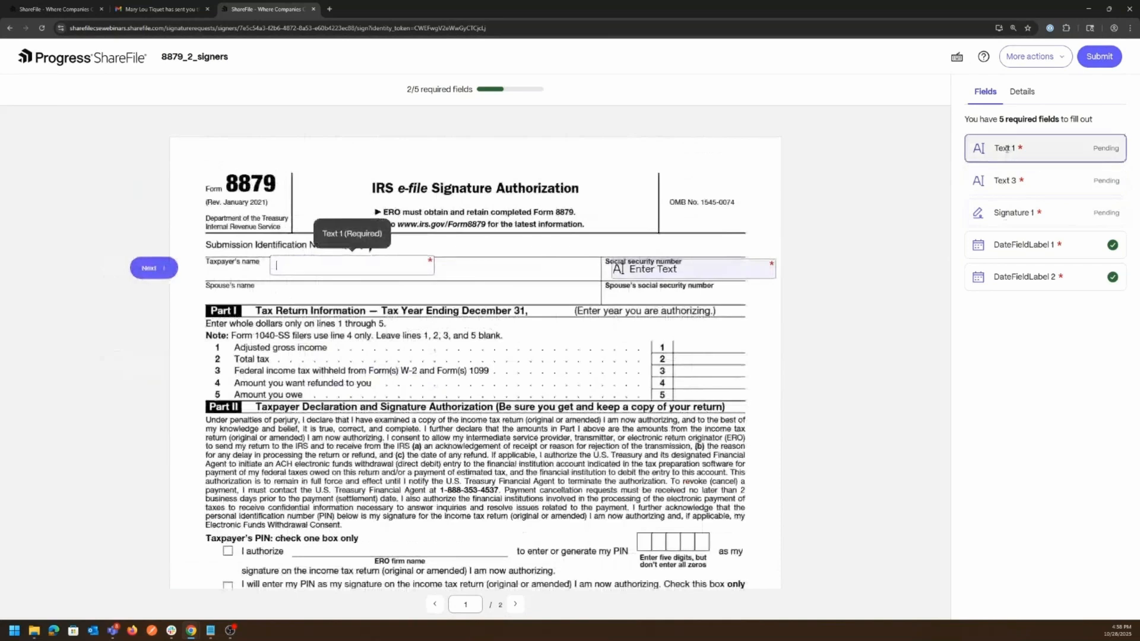
{"action": "left_click", "coordinate": [1019, 101]}
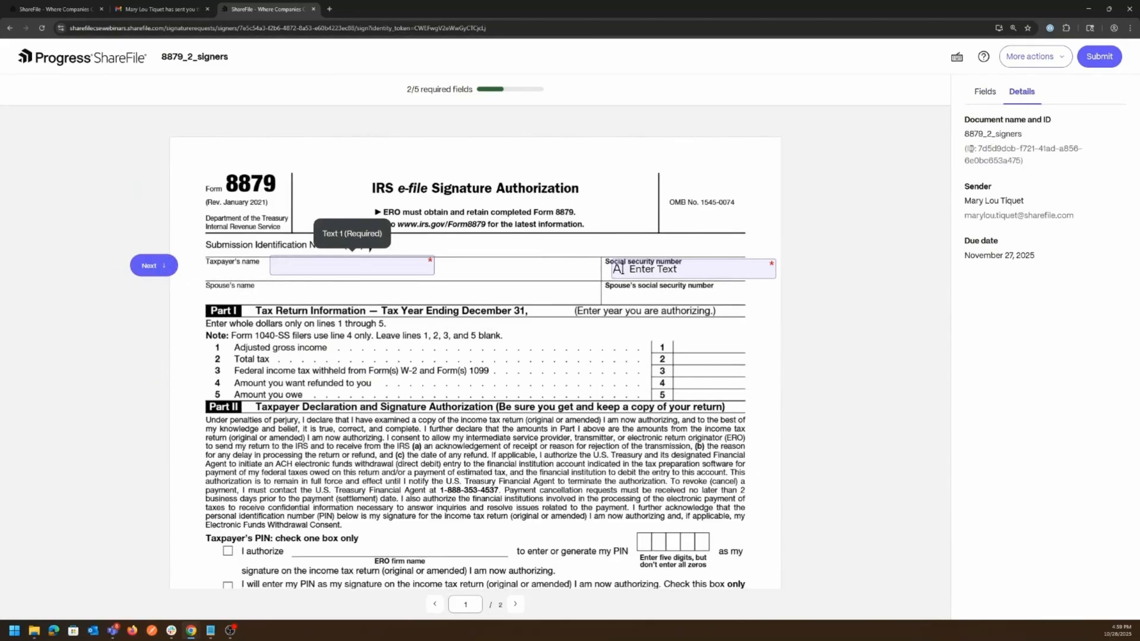
{"action": "left_click_drag", "start_coordinate": [966, 149], "coordinate": [1024, 161]}
{"action": "left_click", "coordinate": [984, 92]}
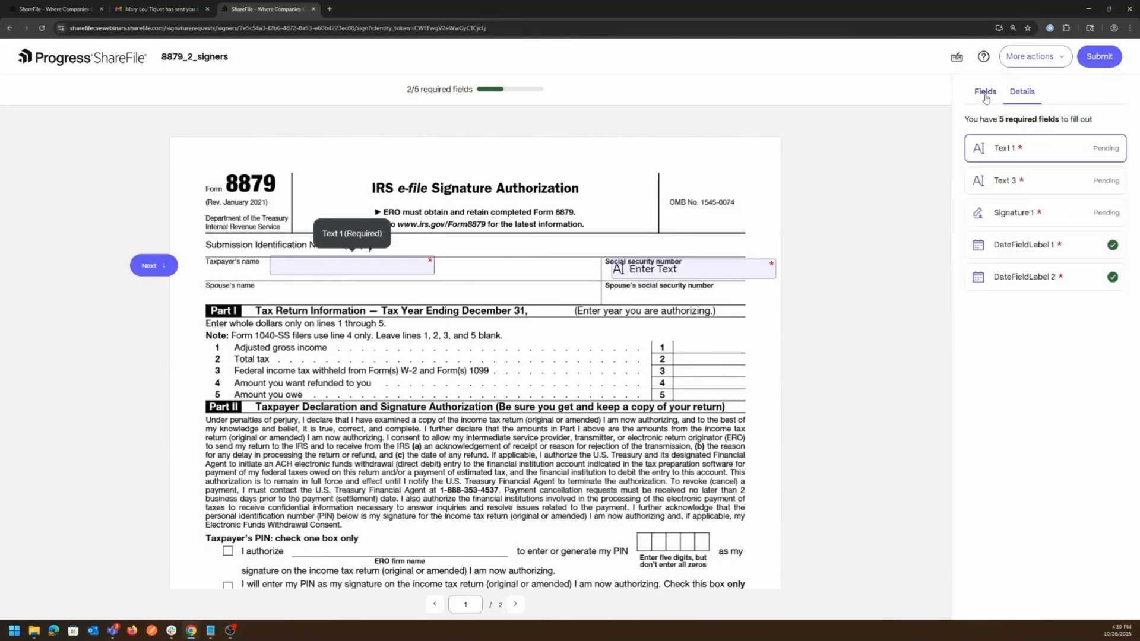
{"action": "left_click", "coordinate": [957, 60]}
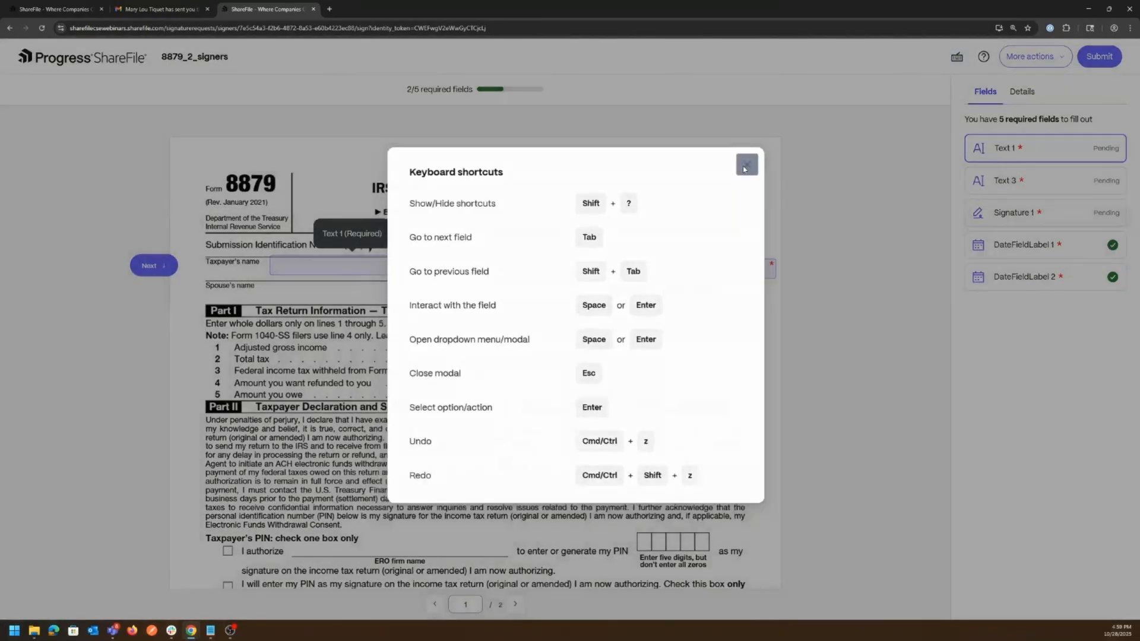
{"action": "left_click", "coordinate": [744, 170]}
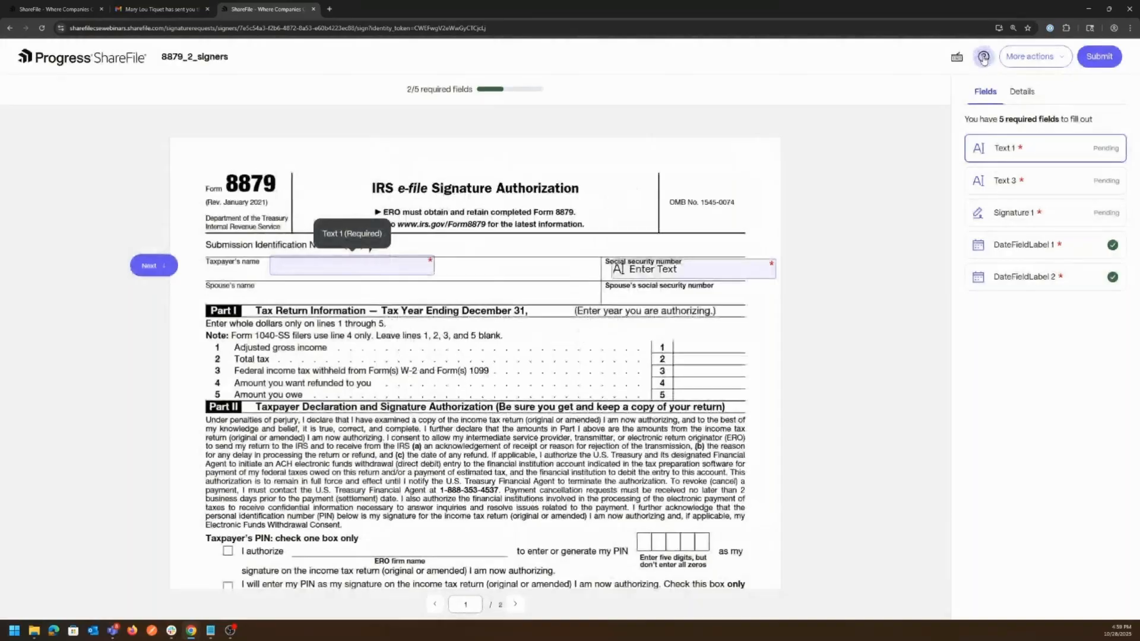
{"action": "left_click", "coordinate": [983, 56]}
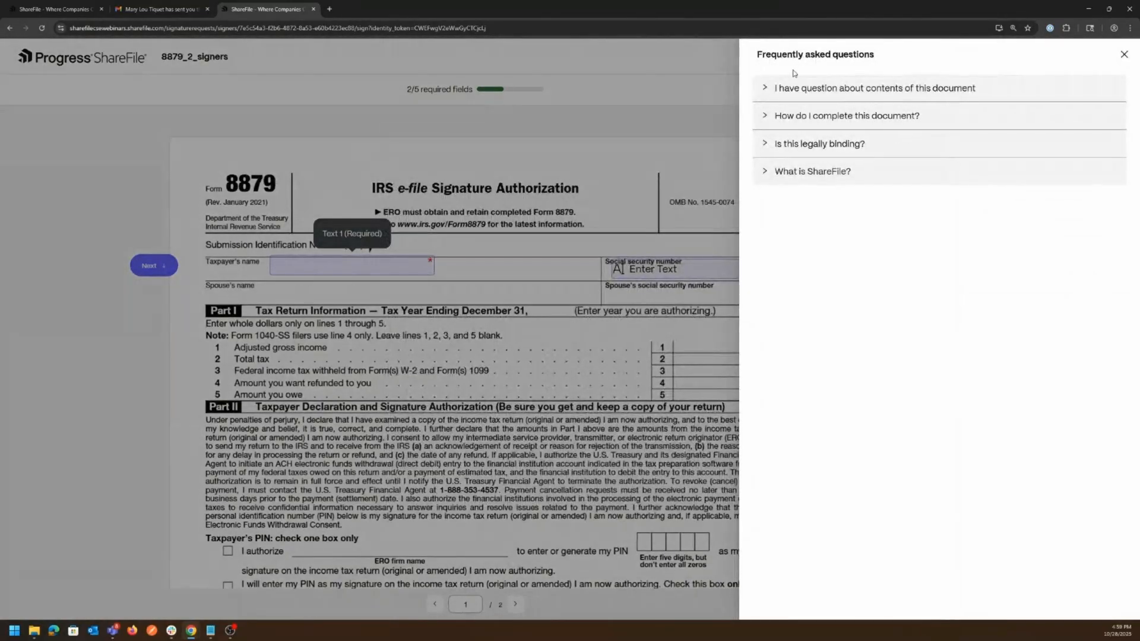
{"action": "left_click", "coordinate": [765, 145]}
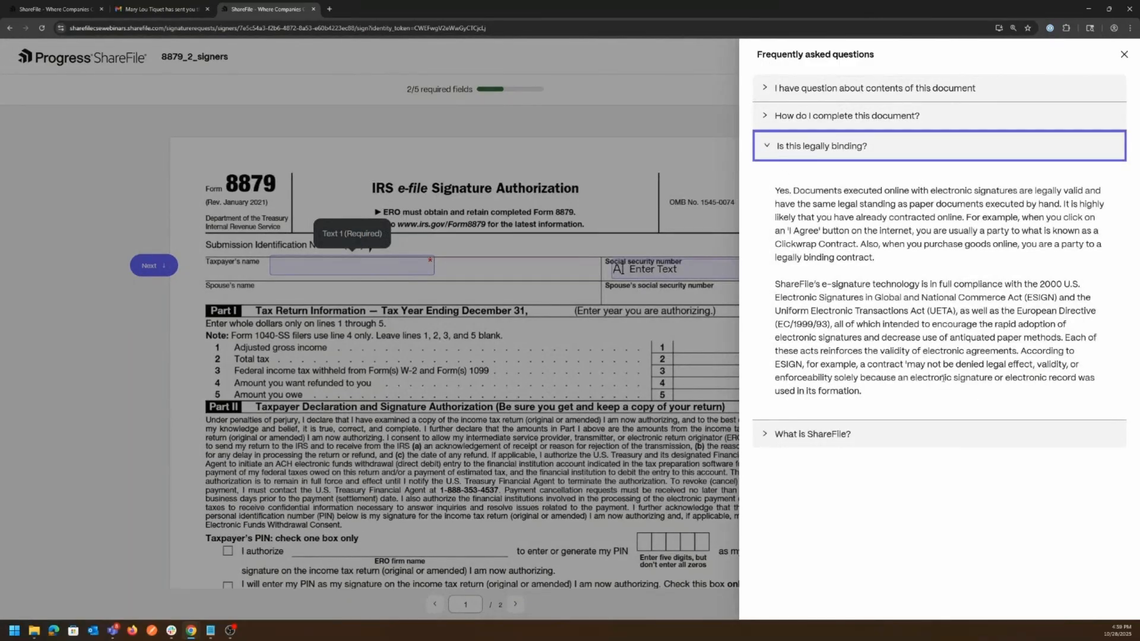
{"action": "left_click", "coordinate": [767, 146]}
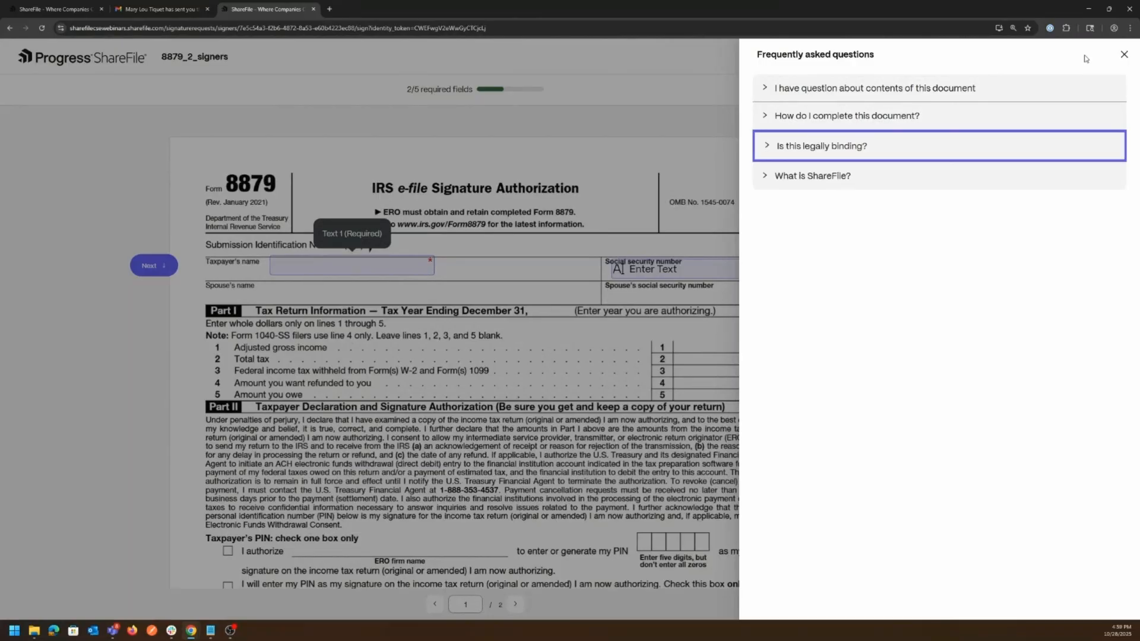
{"action": "left_click", "coordinate": [1125, 58]}
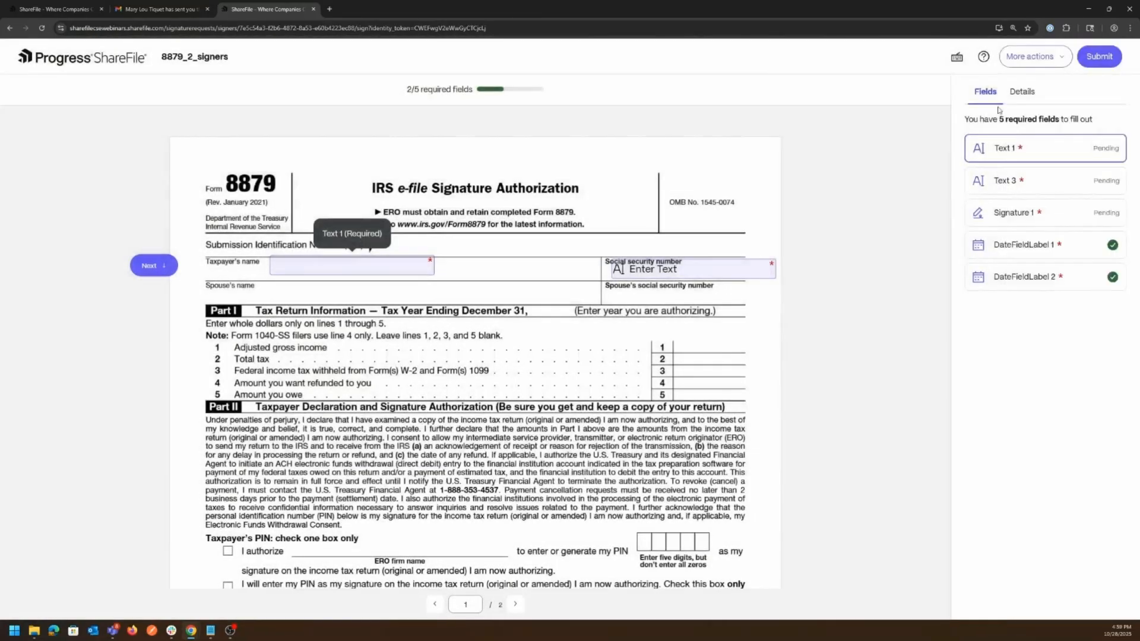
{"action": "left_click", "coordinate": [1035, 56]}
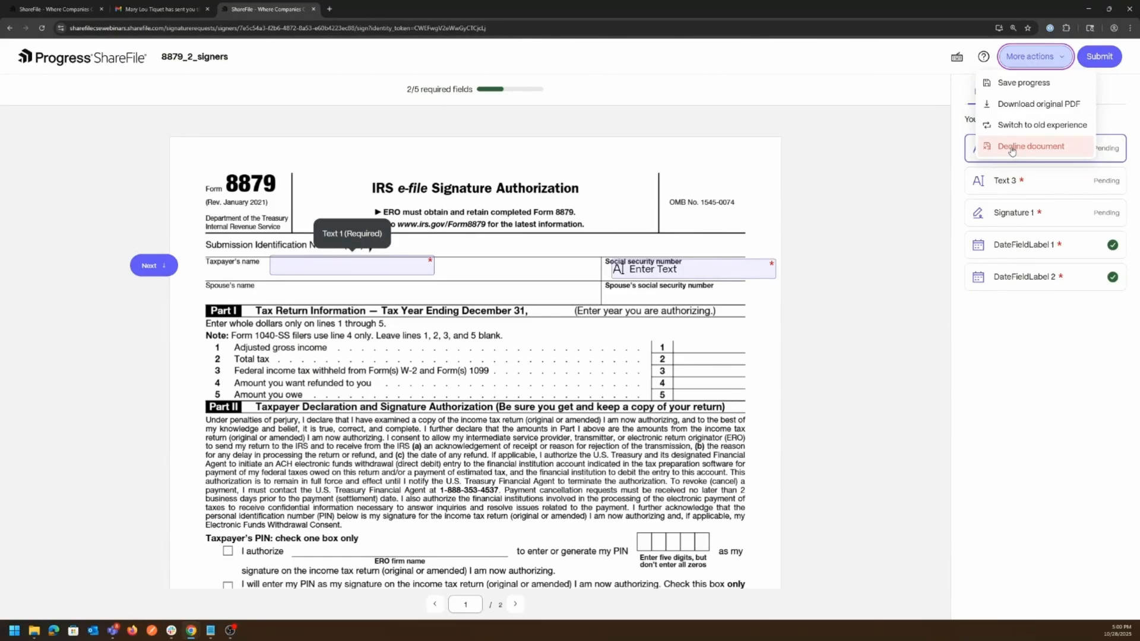
{"action": "left_click", "coordinate": [1012, 365]}
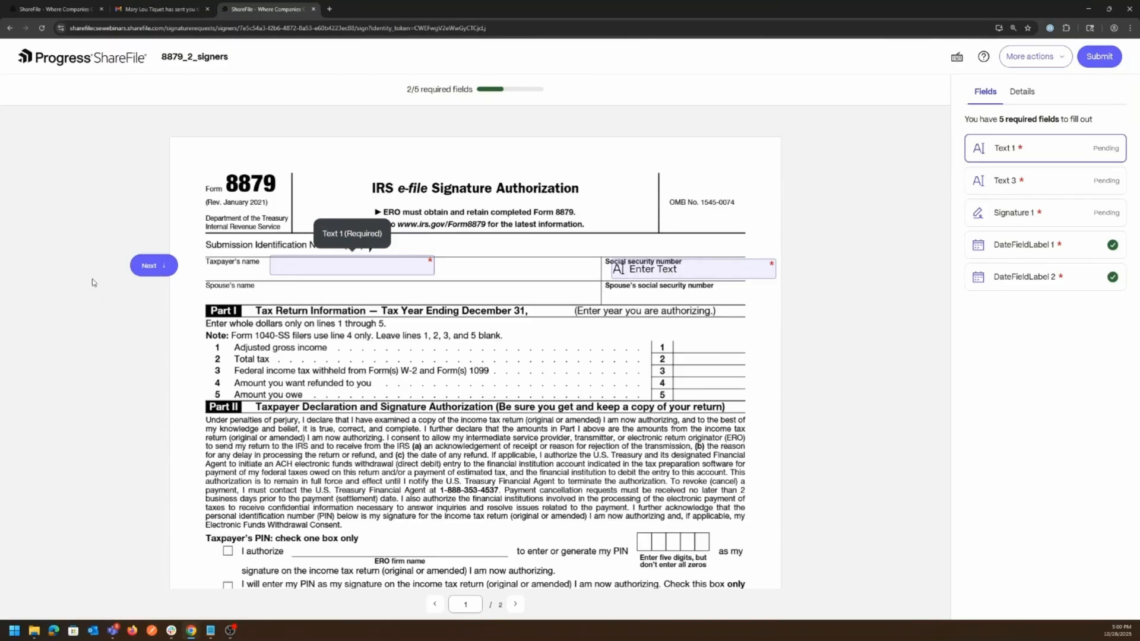
- Navigate back to the Text 1 field and enter the taxpayer's full name
{"action": "left_click", "coordinate": [159, 270]}
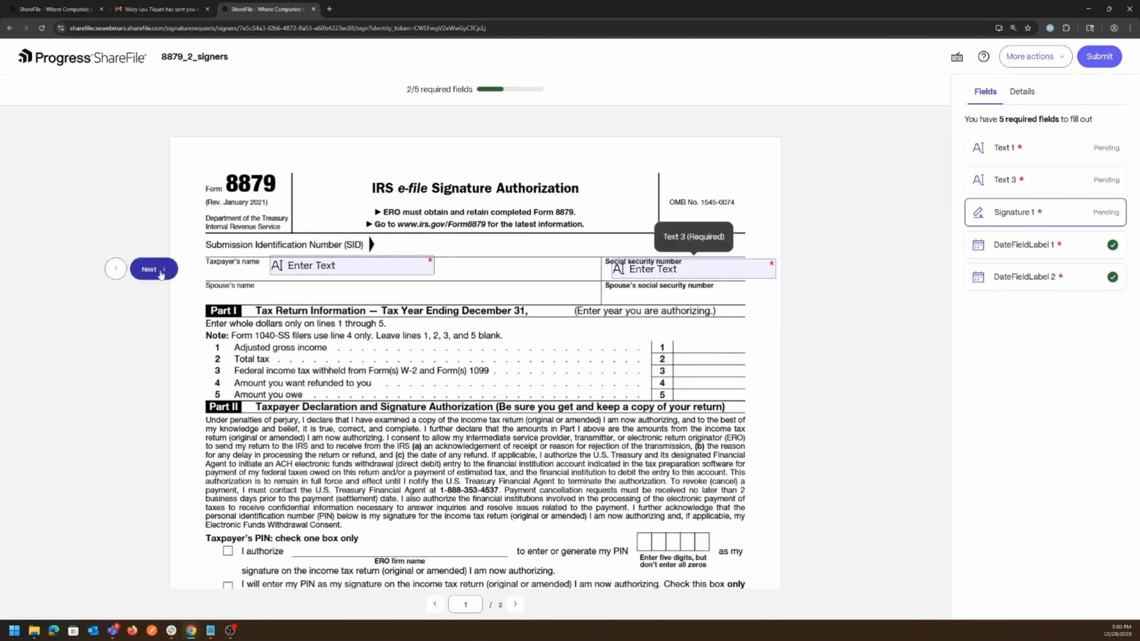
{"action": "left_click", "coordinate": [159, 270]}
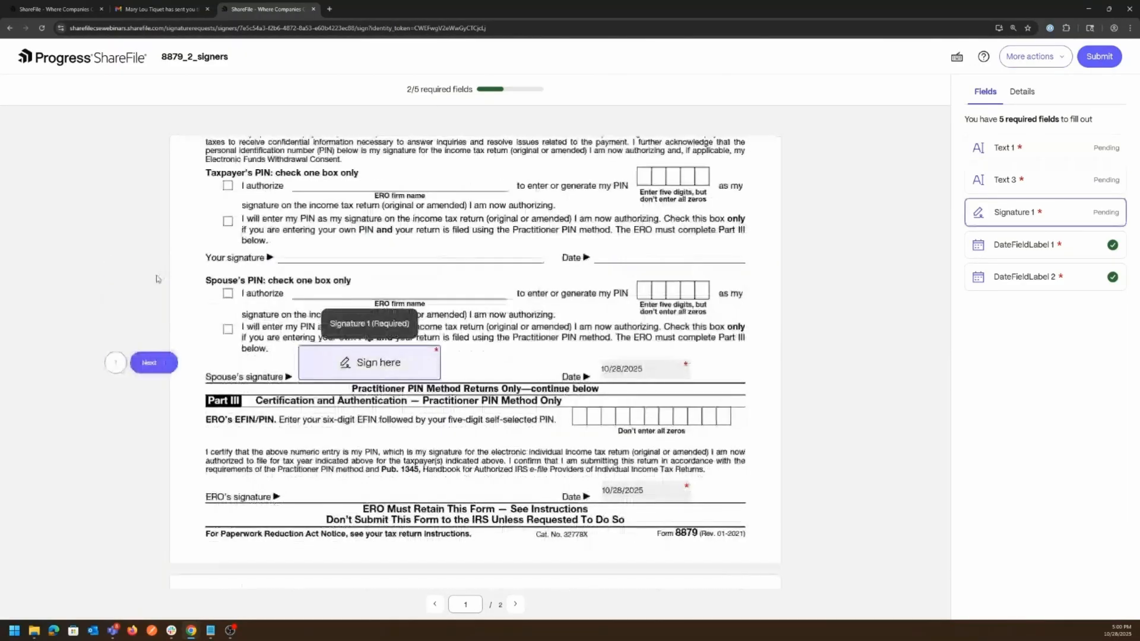
{"action": "left_click", "coordinate": [116, 364]}
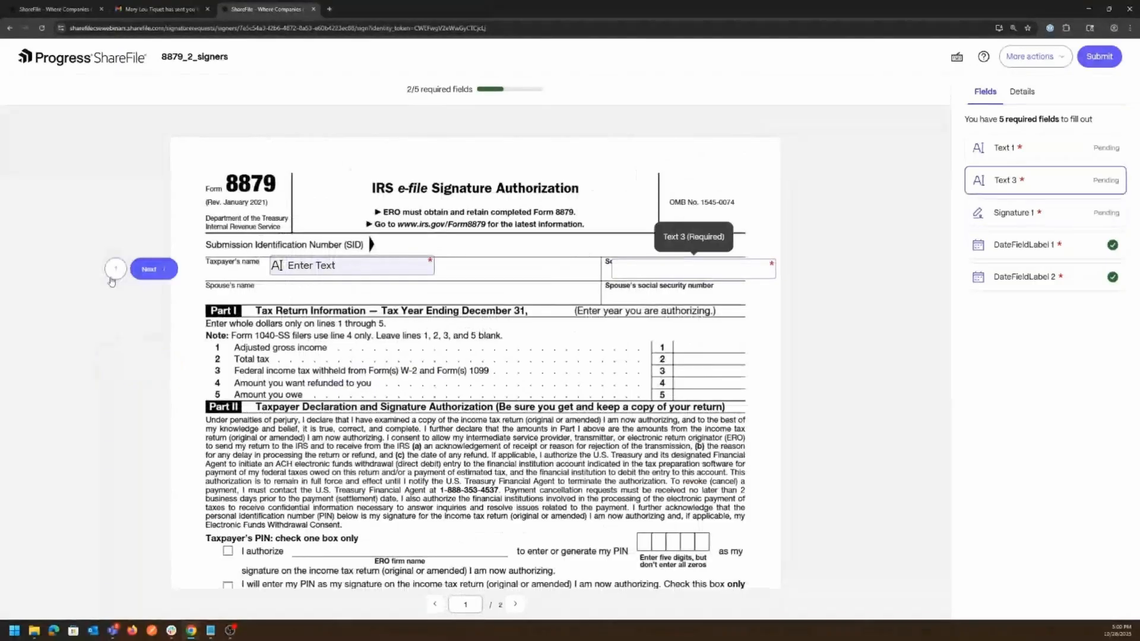
{"action": "left_click", "coordinate": [115, 270]}
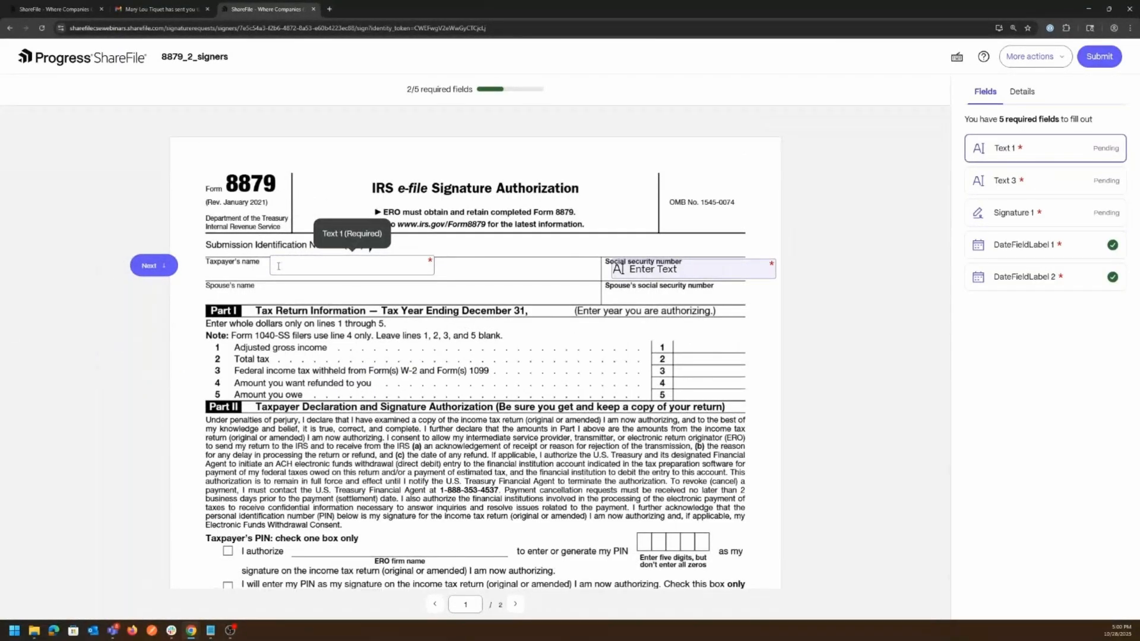
{"action": "type", "text": "Be"}
{"action": "type", "text": "eg"}
{"action": "type", "text": " First"}
{"action": "type", "text": " Signer"}
- Enter the taxpayer's social security number, then go to the pending Signature 1 field
{"action": "left_click", "coordinate": [685, 272]}
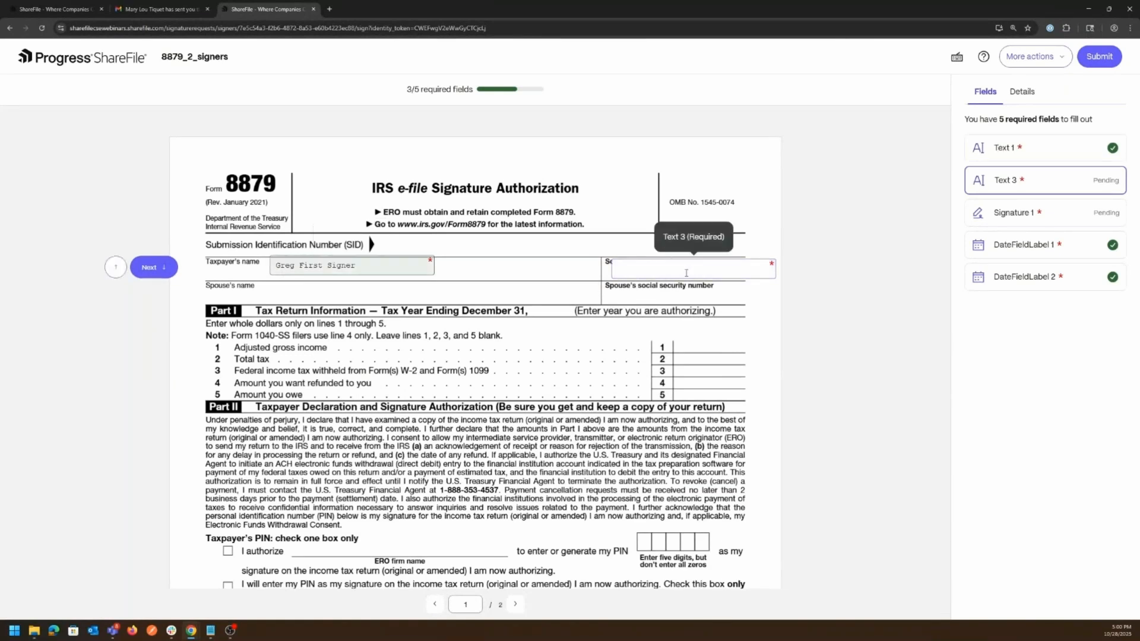
{"action": "type", "text": "123"}
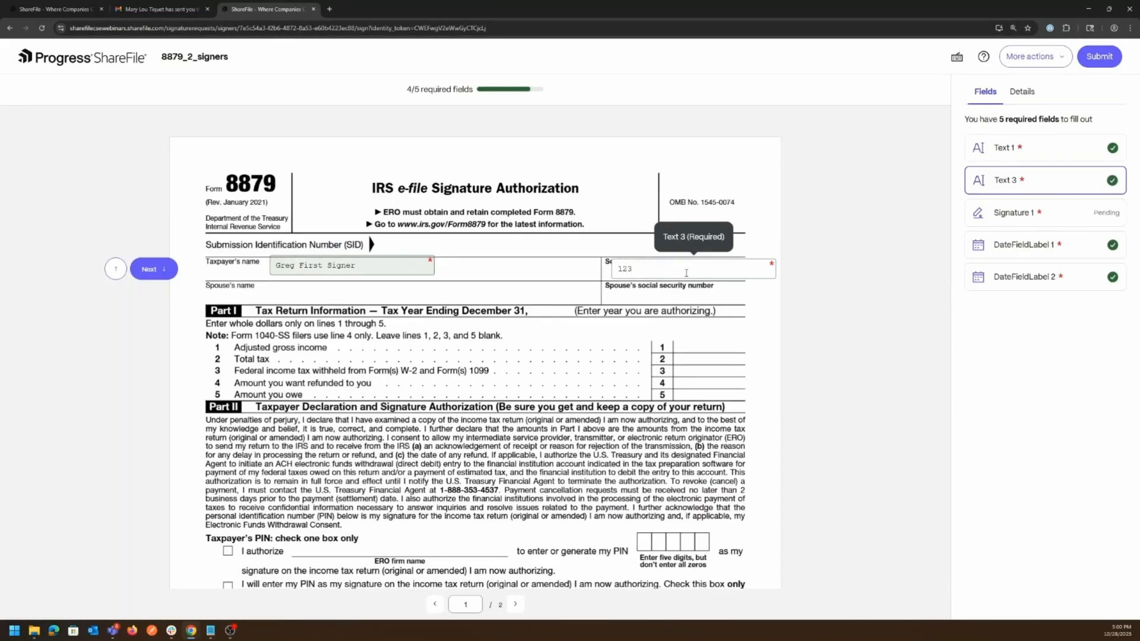
{"action": "type", "text": "4567890"}
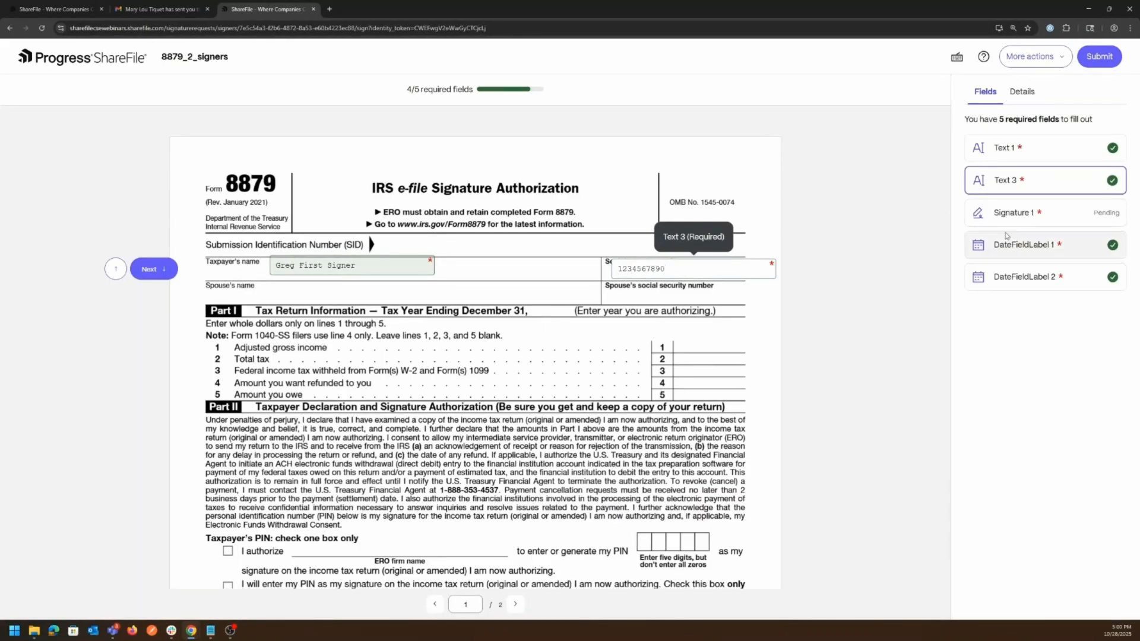
{"action": "left_click", "coordinate": [1010, 213]}
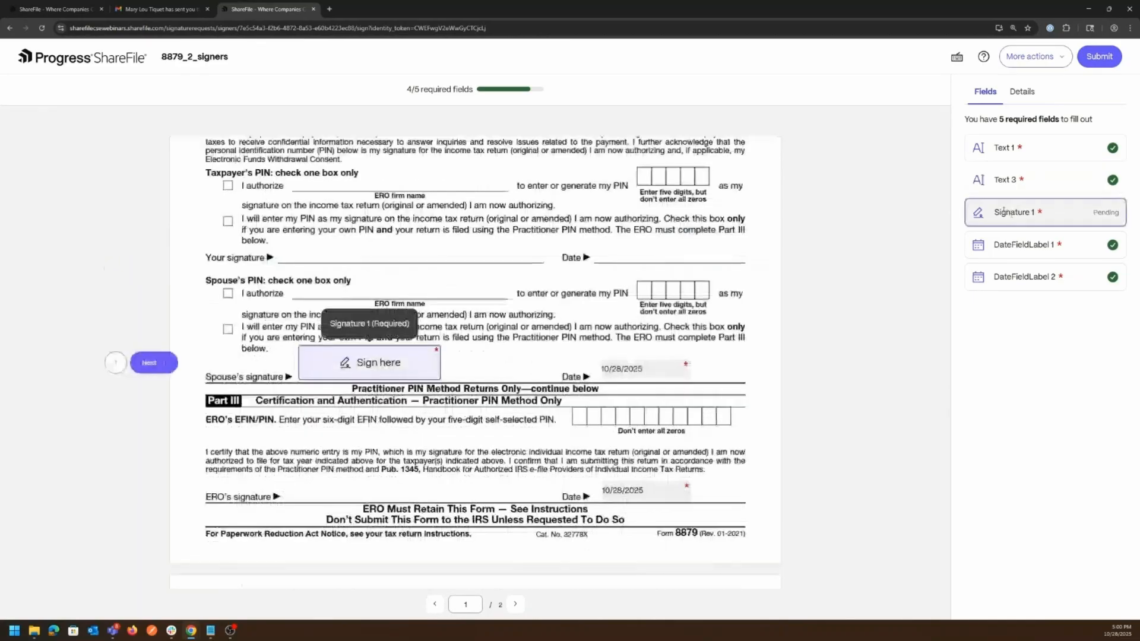
- Draw a signature by hand and add it to the spouse's signature line
{"action": "left_click", "coordinate": [364, 367]}
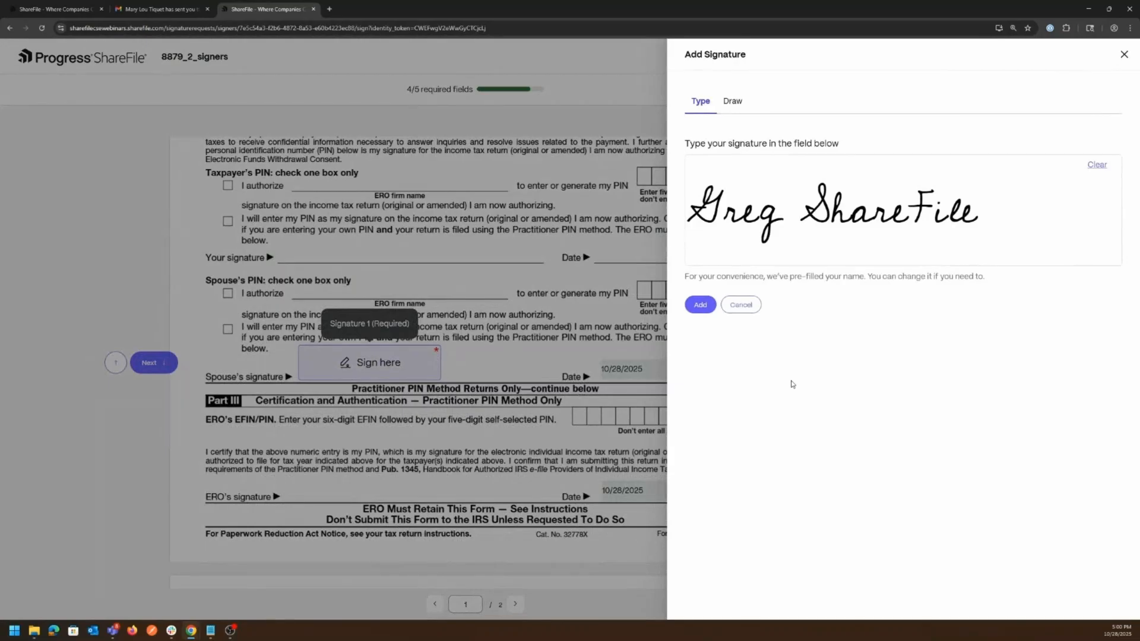
{"action": "left_click", "coordinate": [731, 102]}
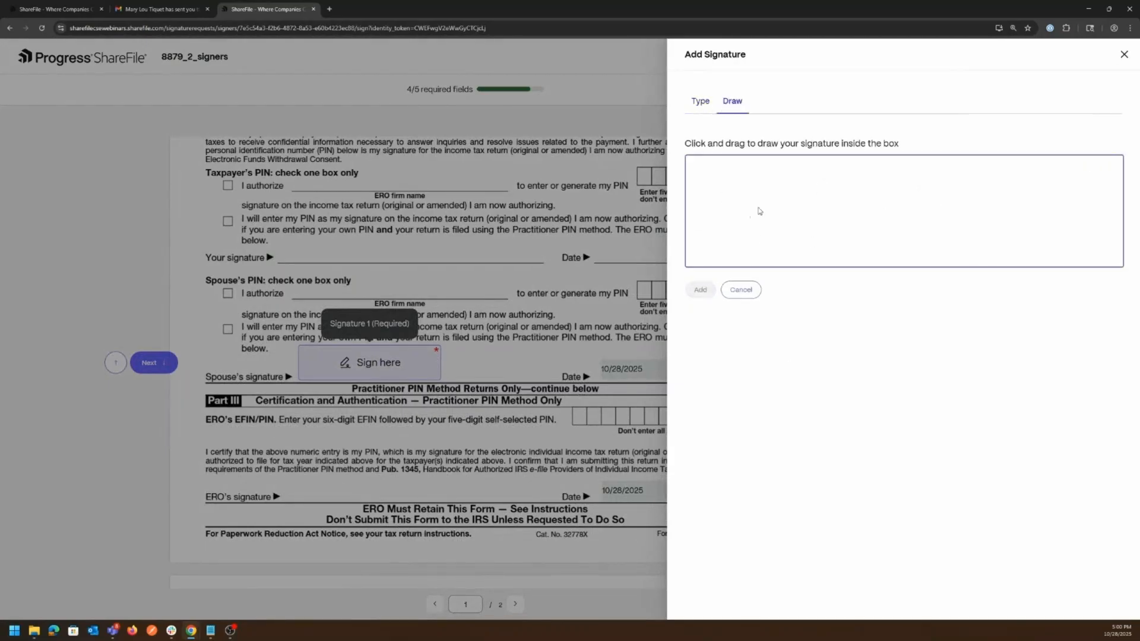
{"action": "mouse_move", "coordinate": [762, 181]}
{"action": "left_mouse_down"}
{"action": "mouse_move", "coordinate": [750, 242]}
{"action": "mouse_move", "coordinate": [812, 224]}
{"action": "mouse_move", "coordinate": [867, 247]}
{"action": "mouse_move", "coordinate": [889, 235]}
{"action": "mouse_move", "coordinate": [932, 243]}
{"action": "mouse_move", "coordinate": [949, 226]}
{"action": "mouse_move", "coordinate": [1037, 203]}
{"action": "mouse_move", "coordinate": [1025, 254]}
{"action": "mouse_move", "coordinate": [870, 250]}
{"action": "left_mouse_up"}
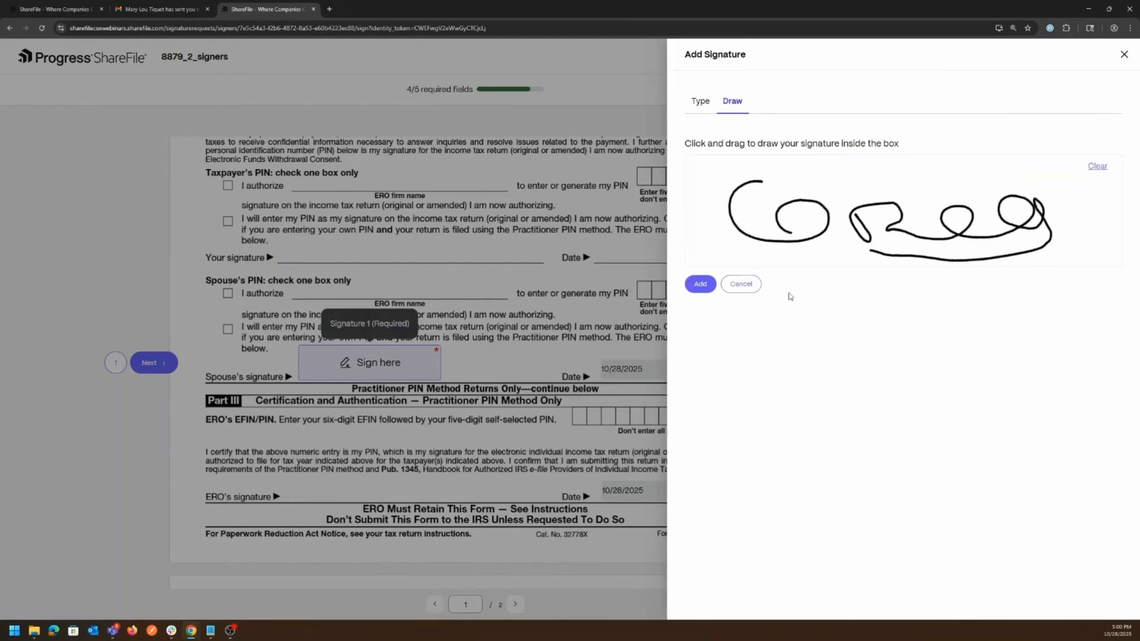
{"action": "left_click", "coordinate": [699, 285]}
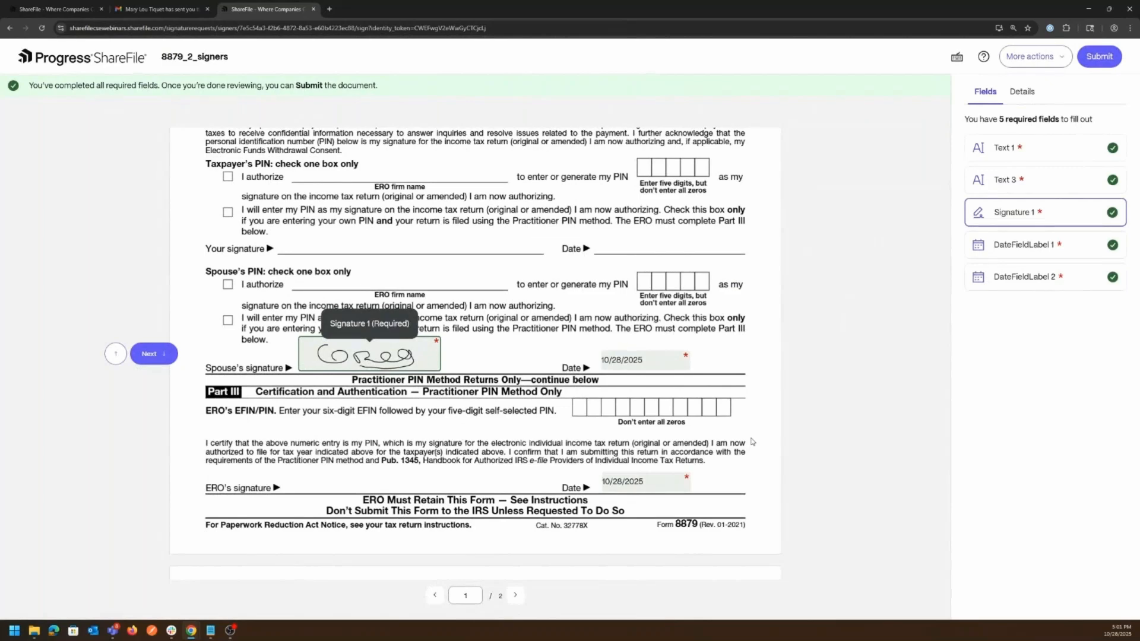
- Check the all-fields-completed message at the top, then submit the form and confirm
{"action": "scroll", "coordinate": [691, 348], "scroll_direction": "up", "scroll_amount": 6}
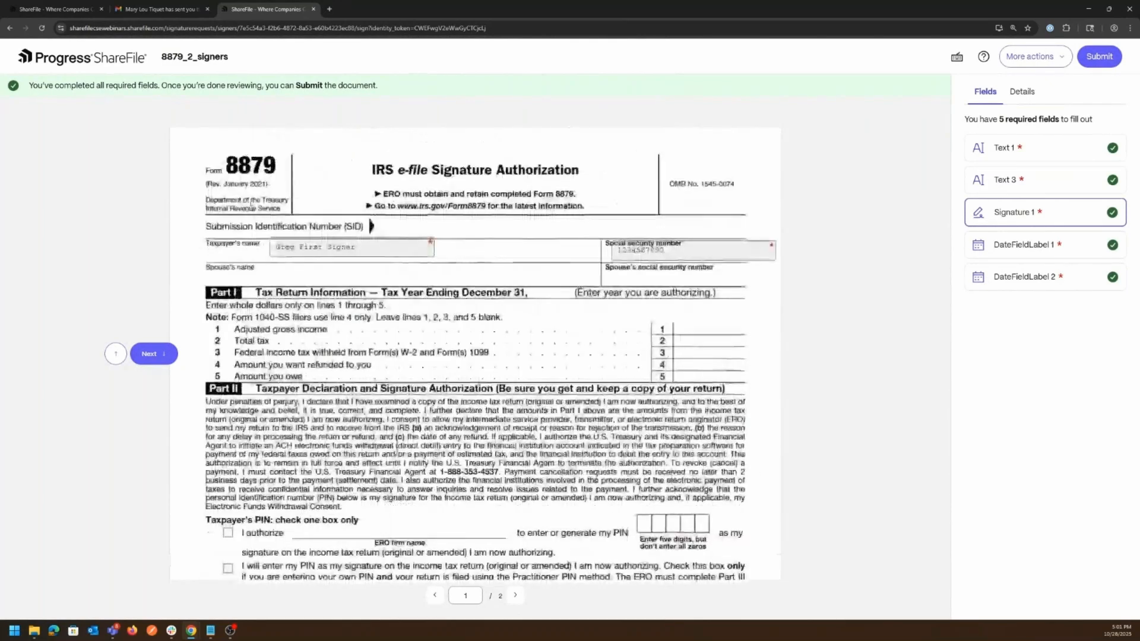
{"action": "left_click_drag", "start_coordinate": [26, 84], "coordinate": [394, 86]}
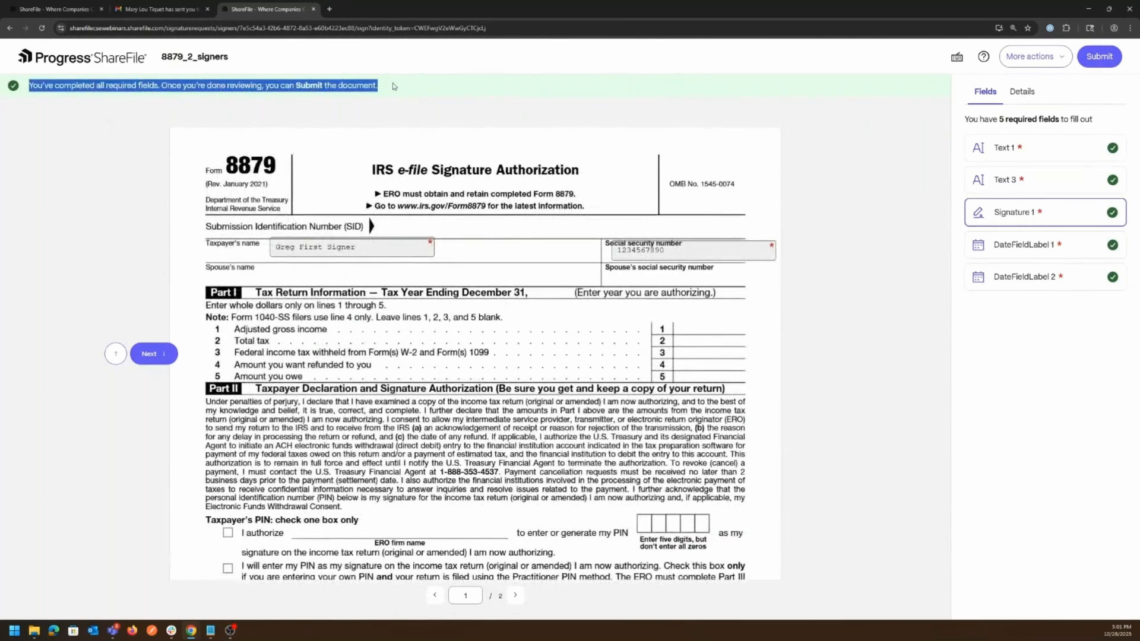
{"action": "left_click", "coordinate": [390, 89]}
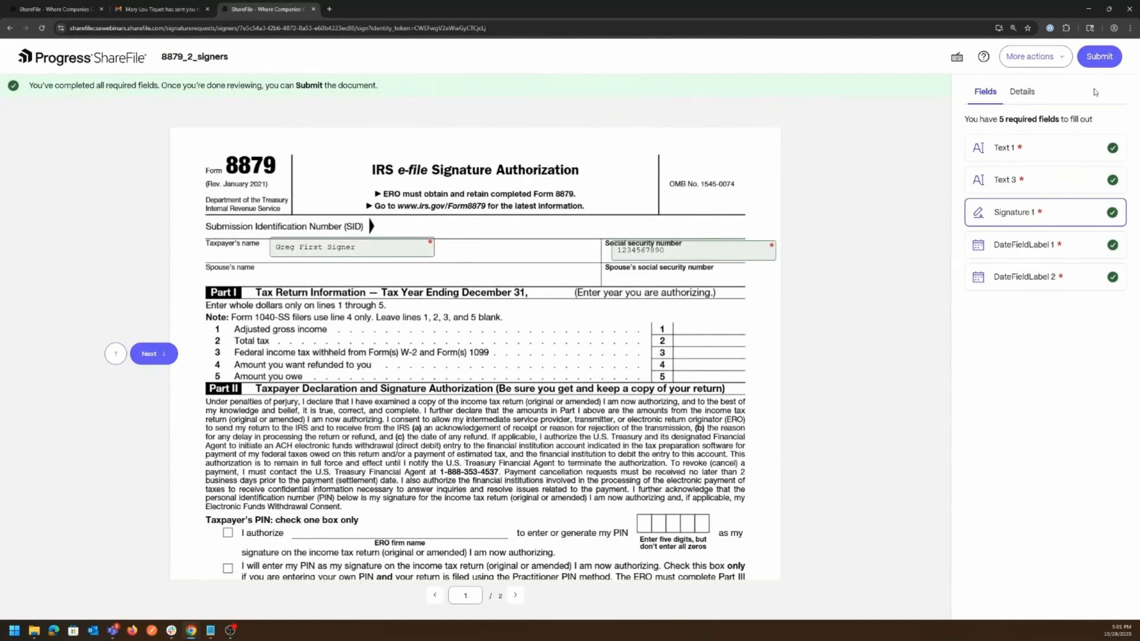
{"action": "left_click", "coordinate": [1098, 57]}
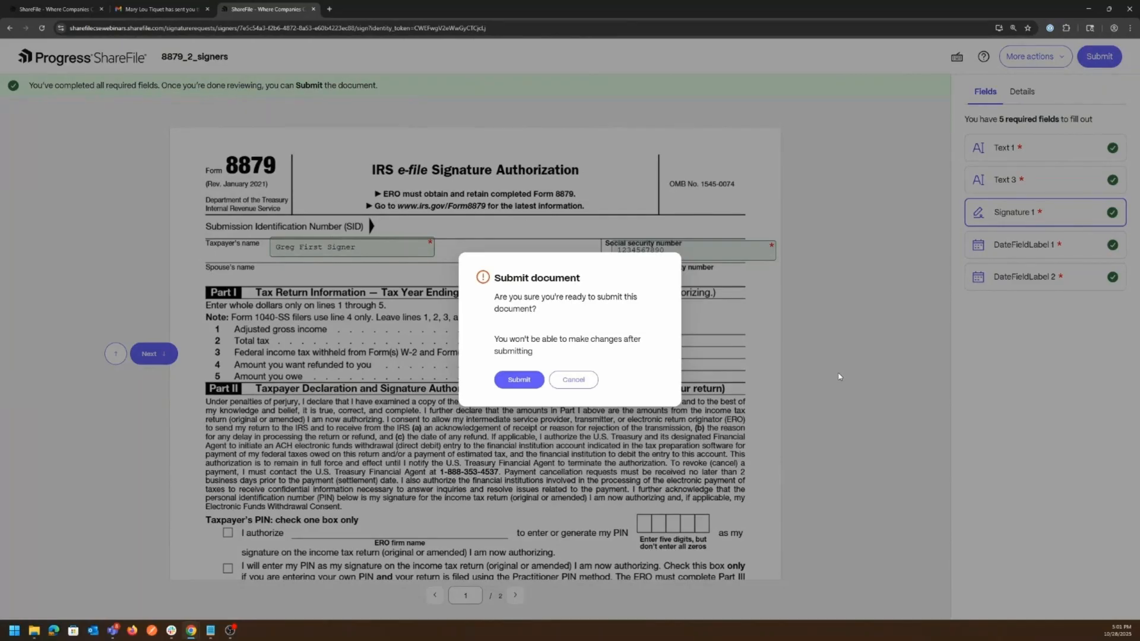
{"action": "left_click", "coordinate": [518, 381]}
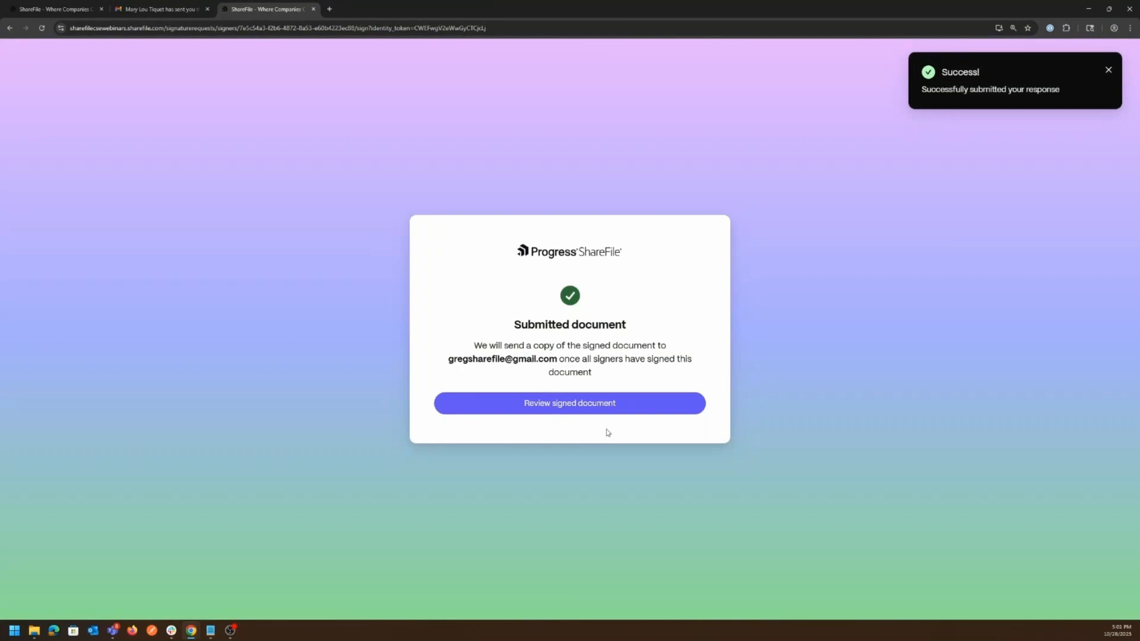
- Review the signed document's recipients, noting the second signer is pending, then open the Gmail inbox
{"action": "left_click", "coordinate": [558, 409]}
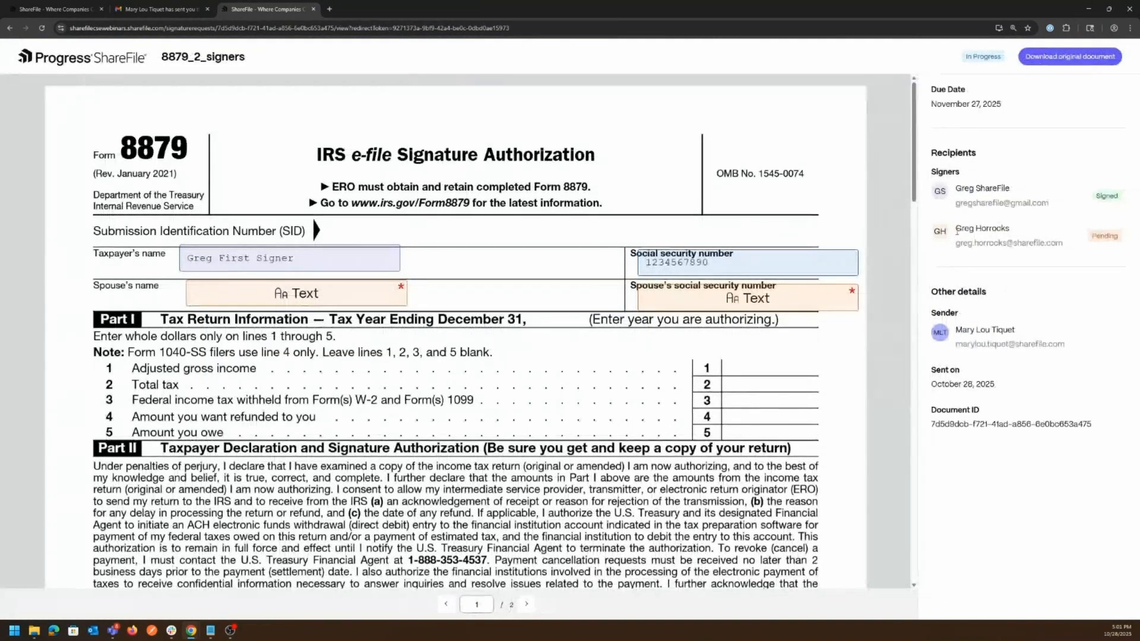
{"action": "left_click_drag", "start_coordinate": [954, 225], "coordinate": [1109, 237]}
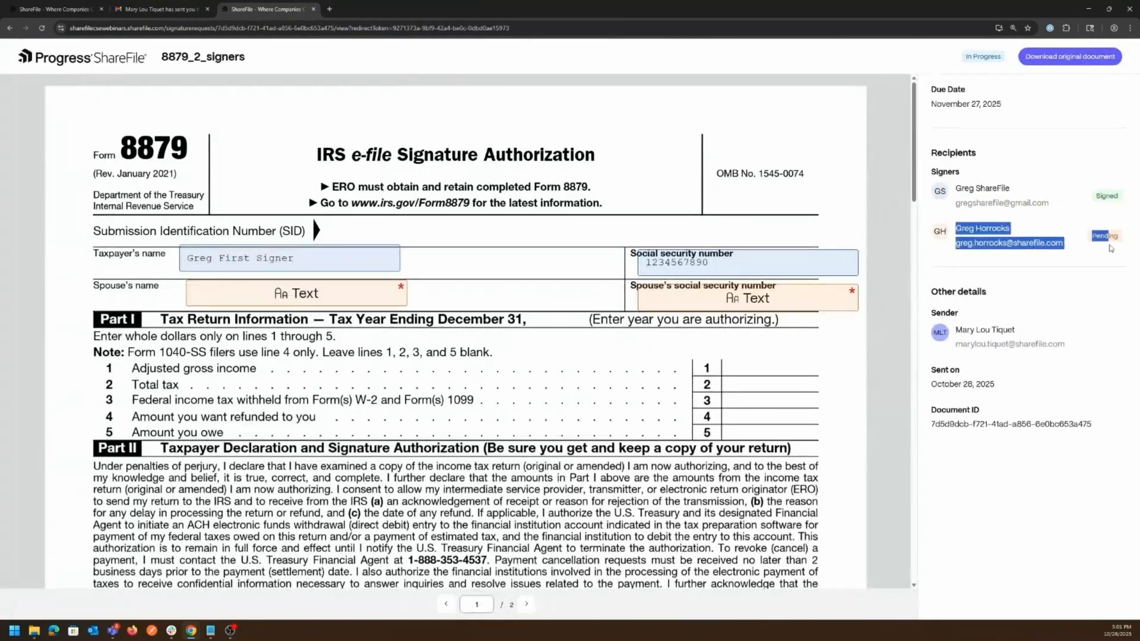
{"action": "left_click", "coordinate": [1069, 517]}
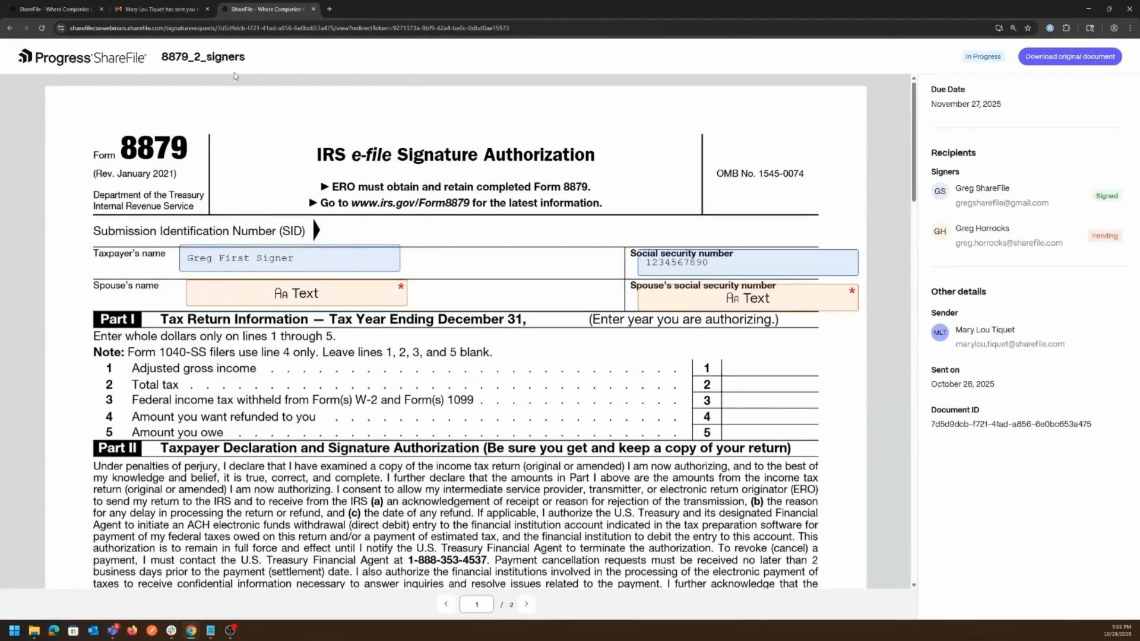
{"action": "left_click", "coordinate": [157, 16]}
{"action": "left_click", "coordinate": [57, 153]}
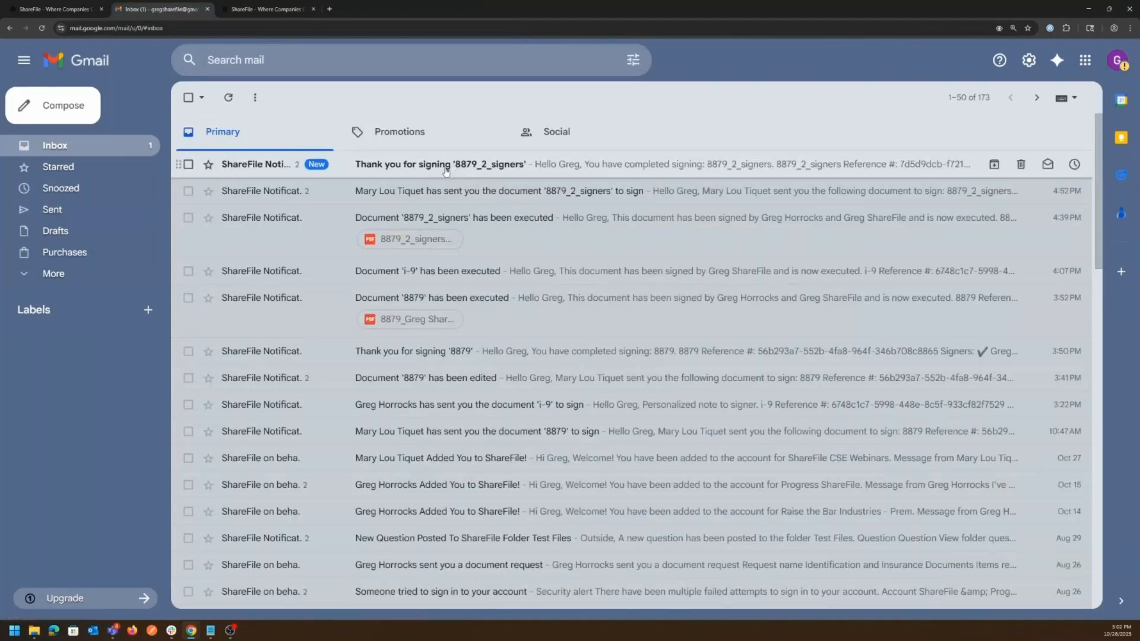
- Open the 'Thank you for signing 8879_2_signers' email and scroll through its body
{"action": "left_click", "coordinate": [454, 166]}
{"action": "scroll", "coordinate": [502, 260], "scroll_direction": "down", "scroll_amount": 2}
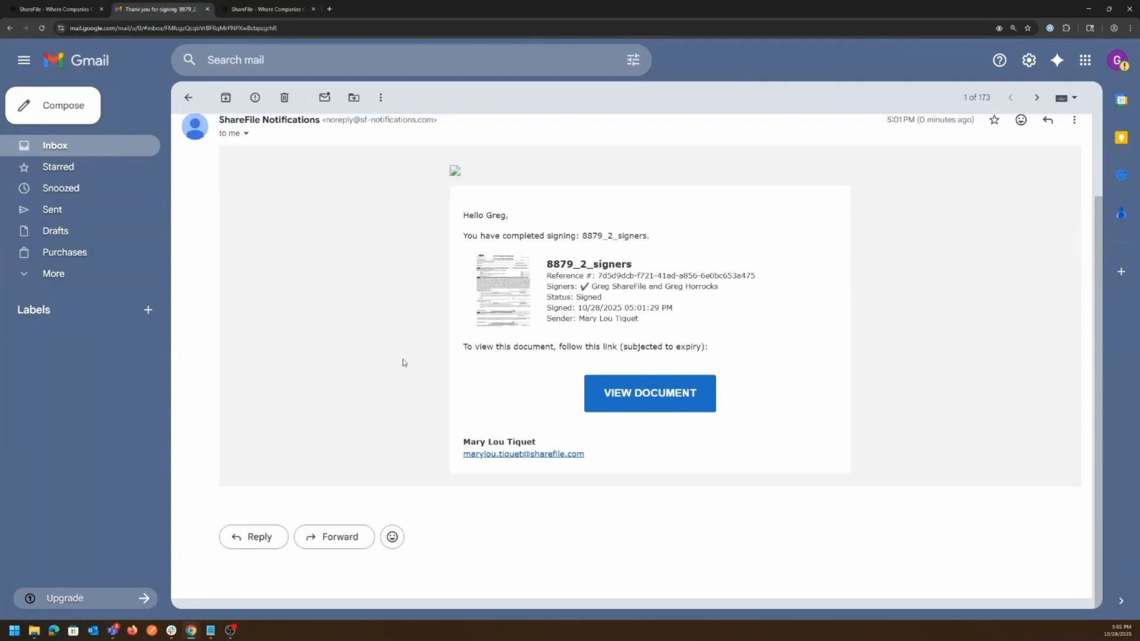
{"action": "scroll", "coordinate": [399, 363], "scroll_direction": "up", "scroll_amount": 1}
{"action": "scroll", "coordinate": [399, 366], "scroll_direction": "down", "scroll_amount": 1}
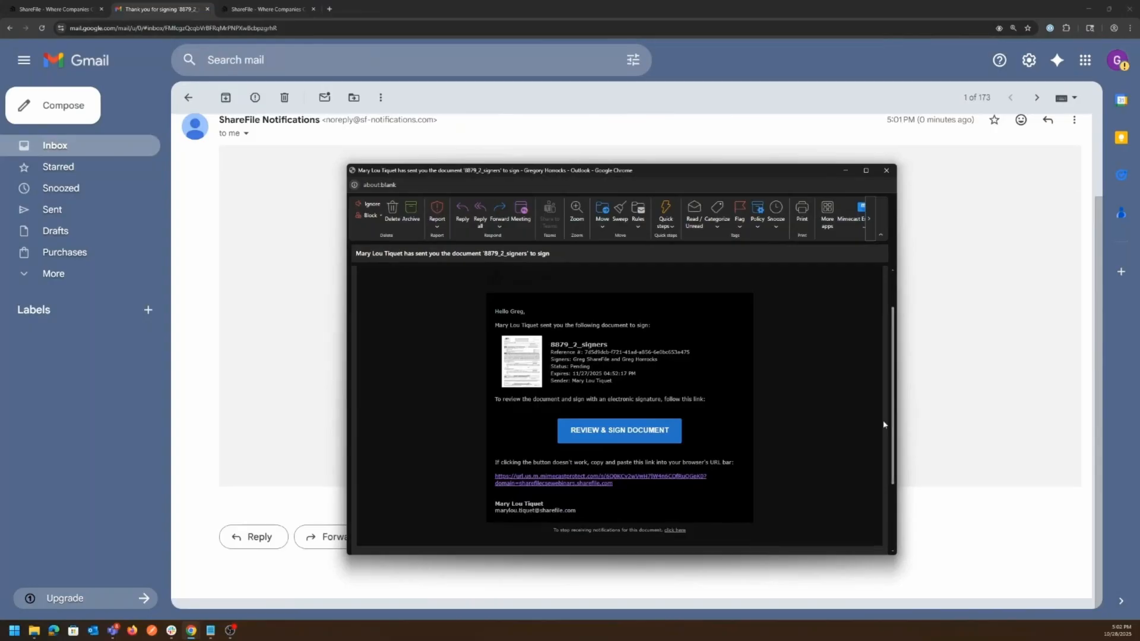
- Copy the REVIEW & SIGN DOCUMENT link from the second signer's invitation and load it in a new tab
{"action": "left_click_drag", "start_coordinate": [556, 366], "coordinate": [593, 370]}
{"action": "left_click", "coordinate": [593, 370]}
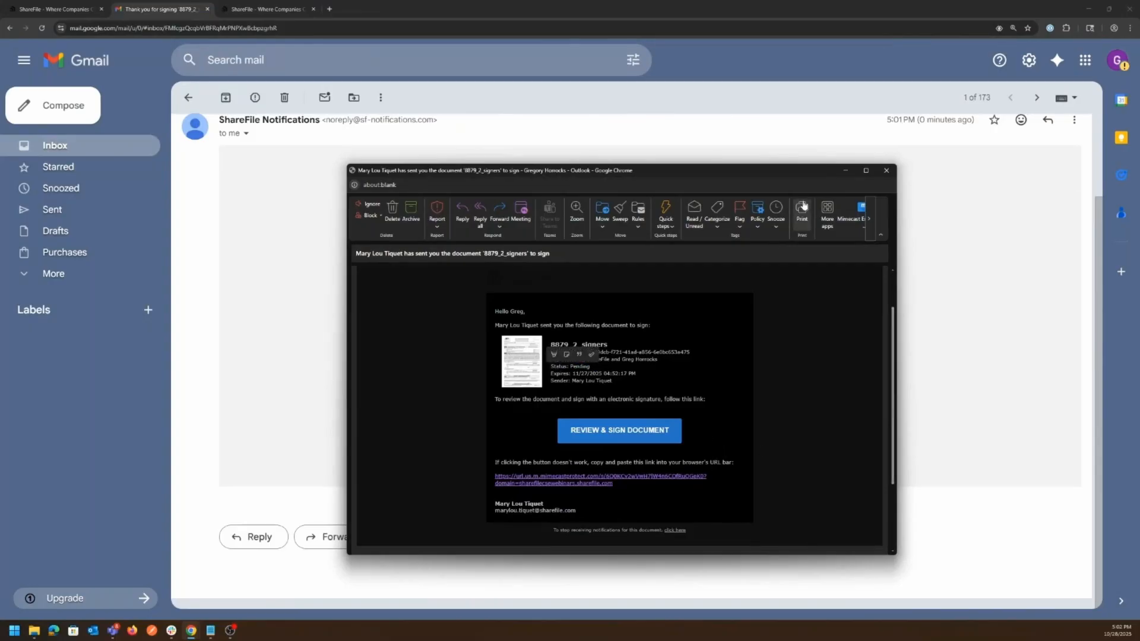
{"action": "right_click", "coordinate": [621, 433]}
{"action": "left_click", "coordinate": [672, 501]}
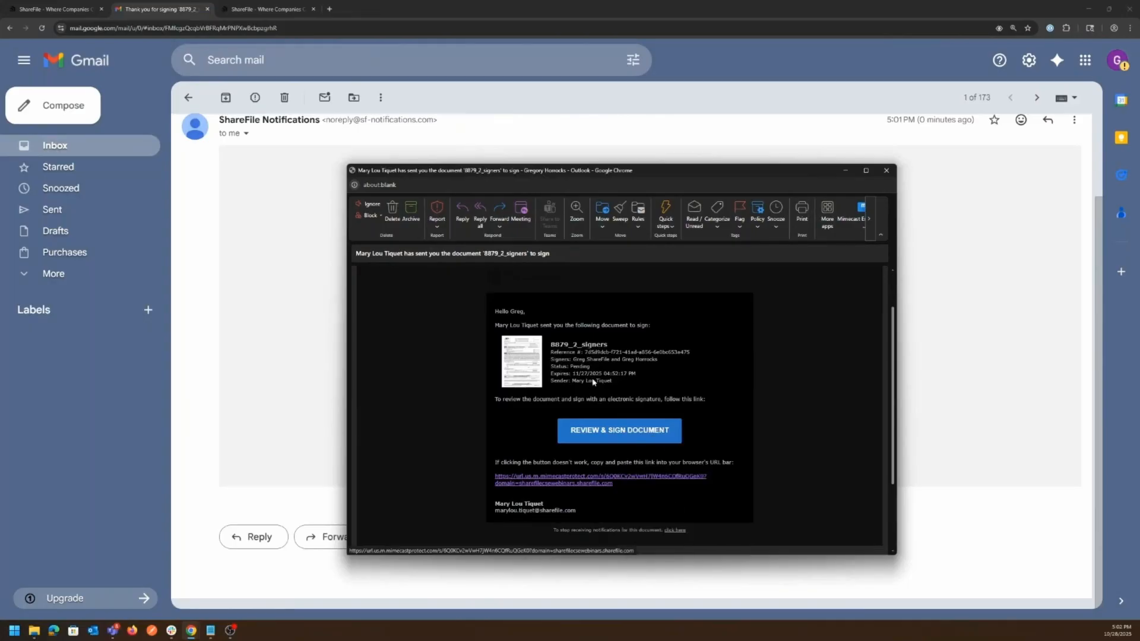
{"action": "left_click", "coordinate": [329, 9]}
{"action": "left_click", "coordinate": [336, 28]}
{"action": "key", "text": "ctrl+v"}
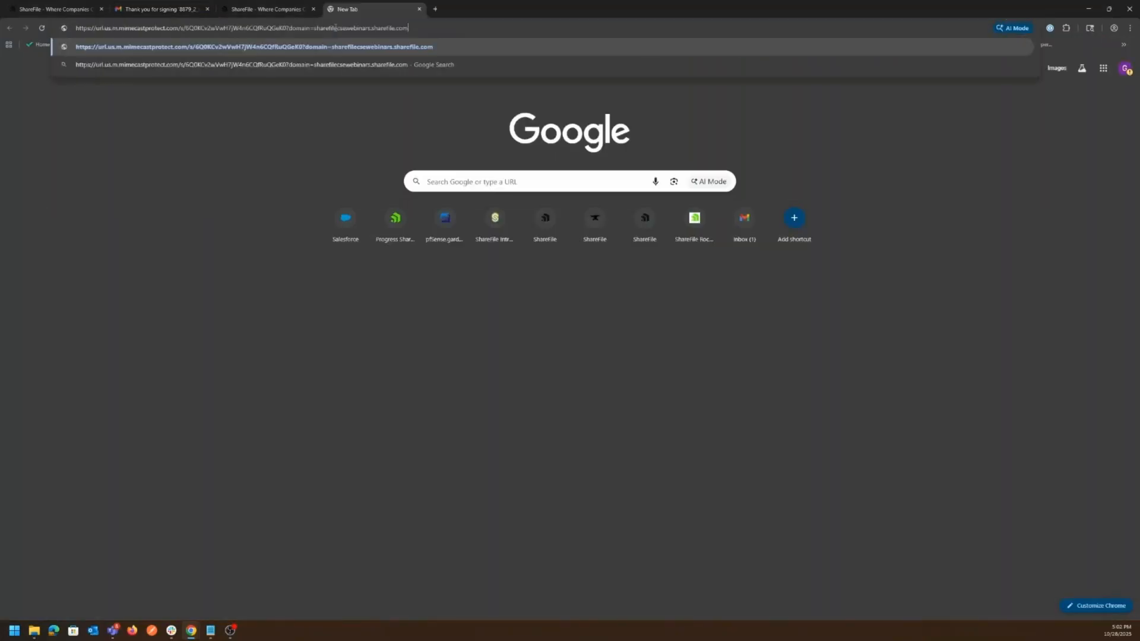
{"action": "key", "text": "Return"}
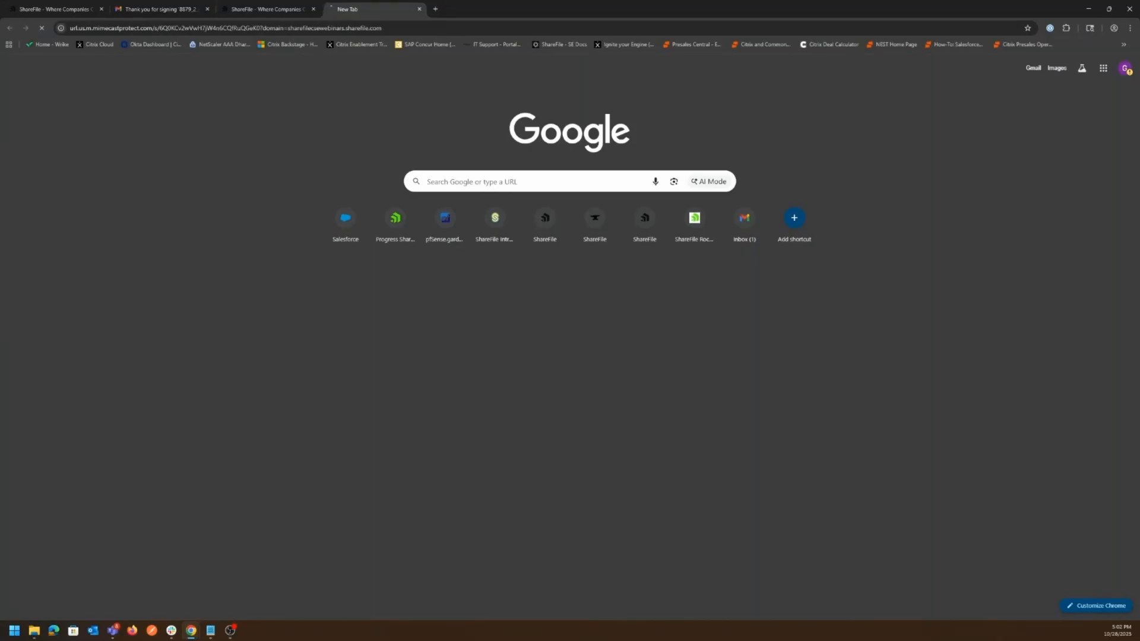
{"action": "key", "text": "alt+Tab"}
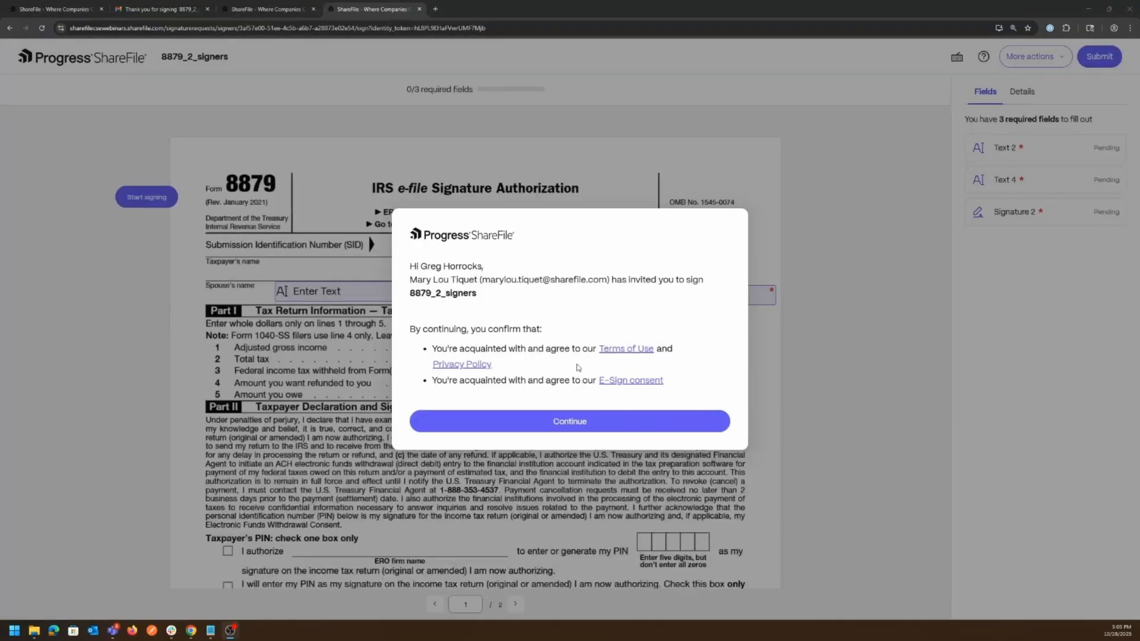
- Accept the signing terms, then fill in the spouse's full name and social security number
{"action": "left_click", "coordinate": [570, 421]}
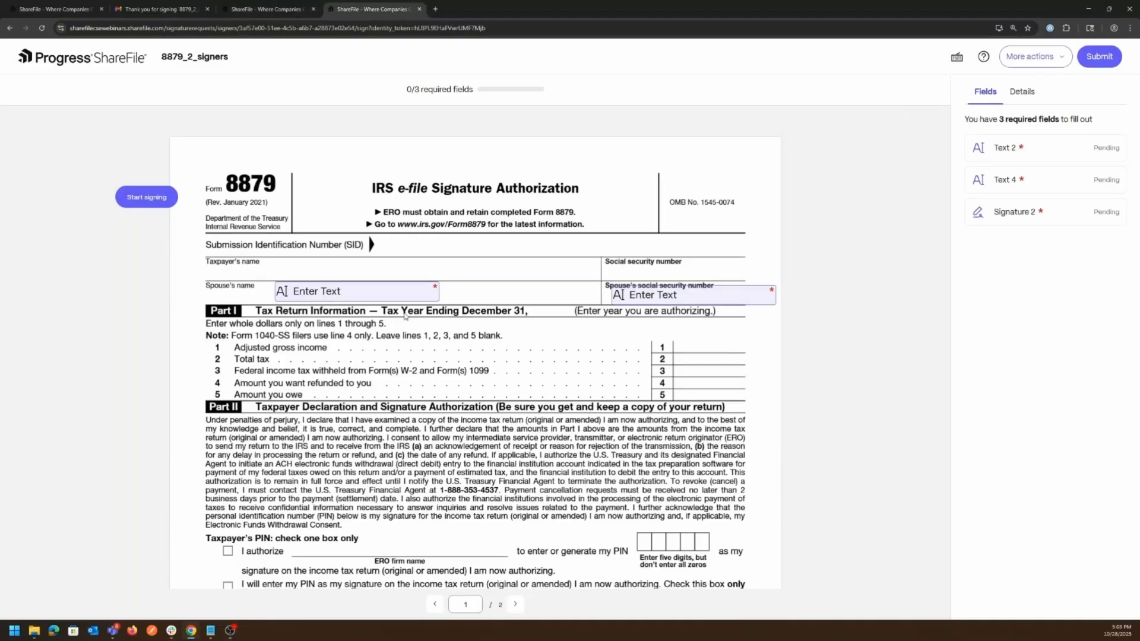
{"action": "left_click", "coordinate": [368, 286]}
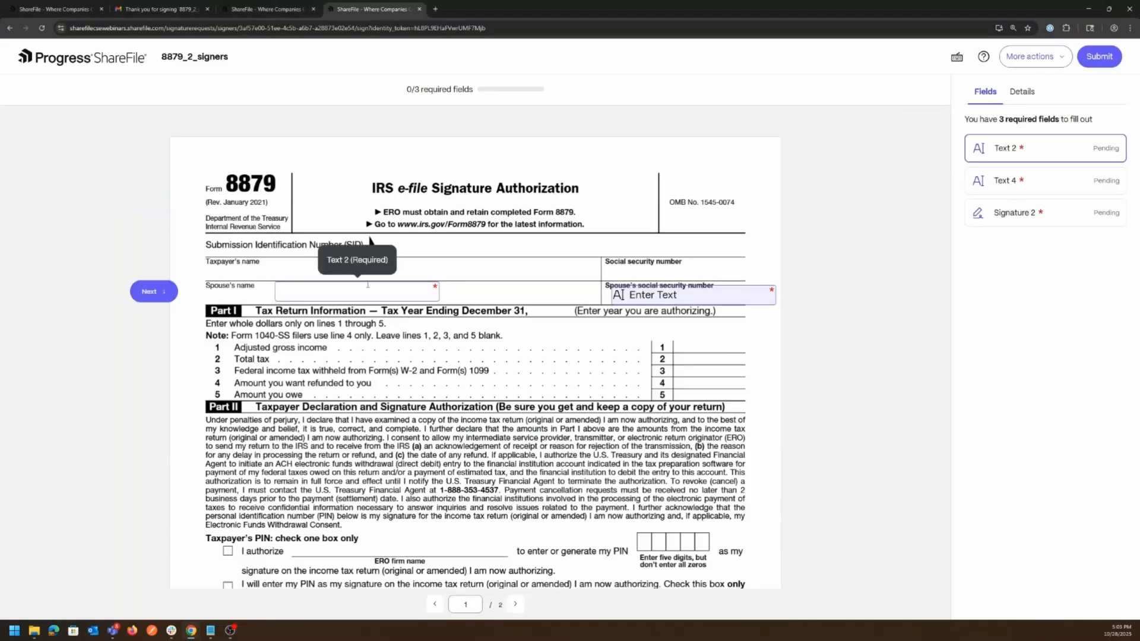
{"action": "type", "text": "Greg Signer 2"}
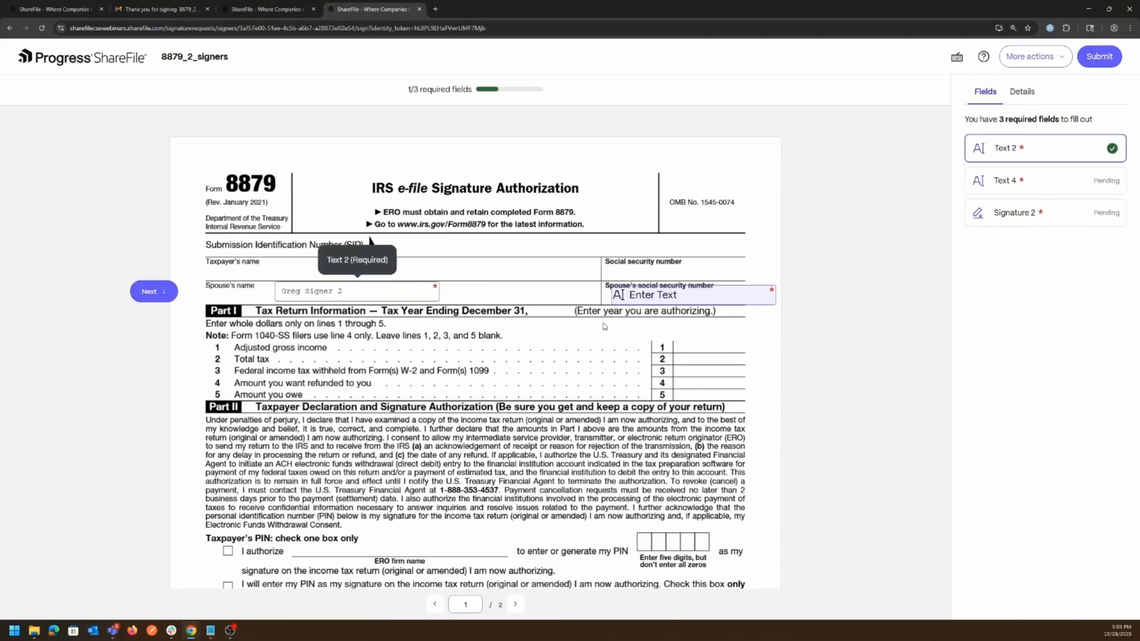
{"action": "left_click", "coordinate": [660, 295]}
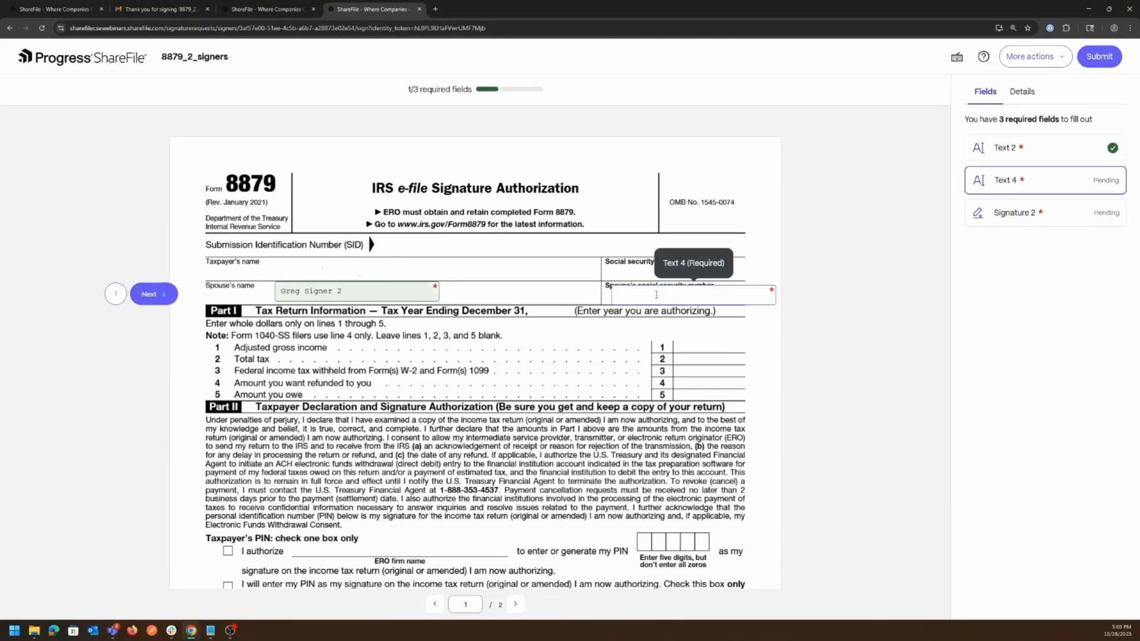
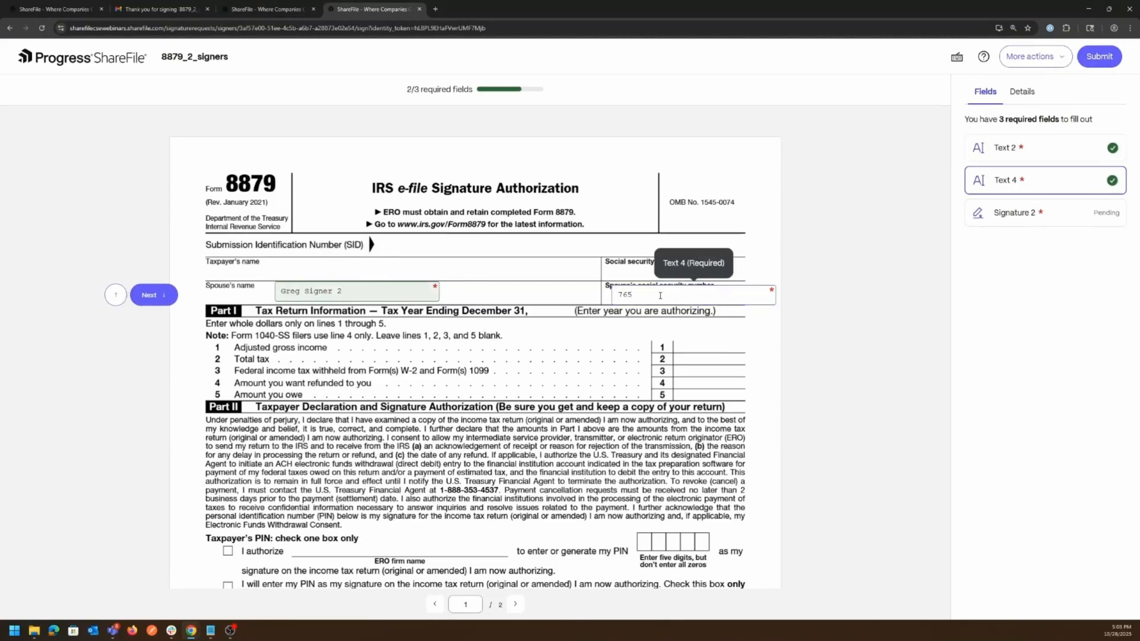
{"action": "left_click", "coordinate": [885, 379]}
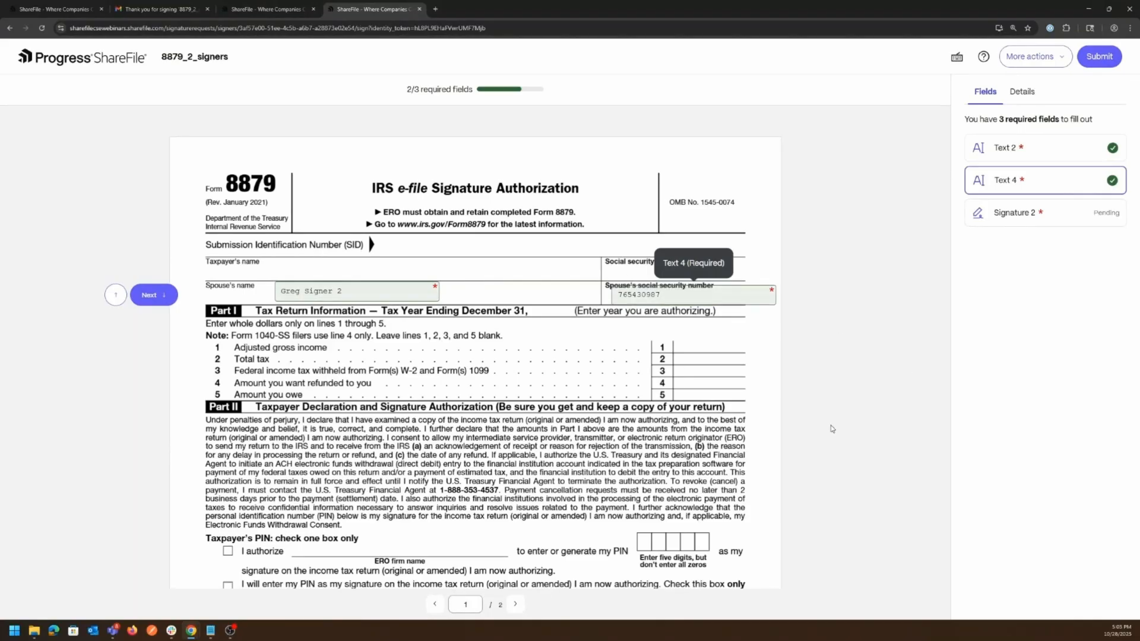
{"action": "scroll", "coordinate": [437, 432], "scroll_direction": "down", "scroll_amount": 7}
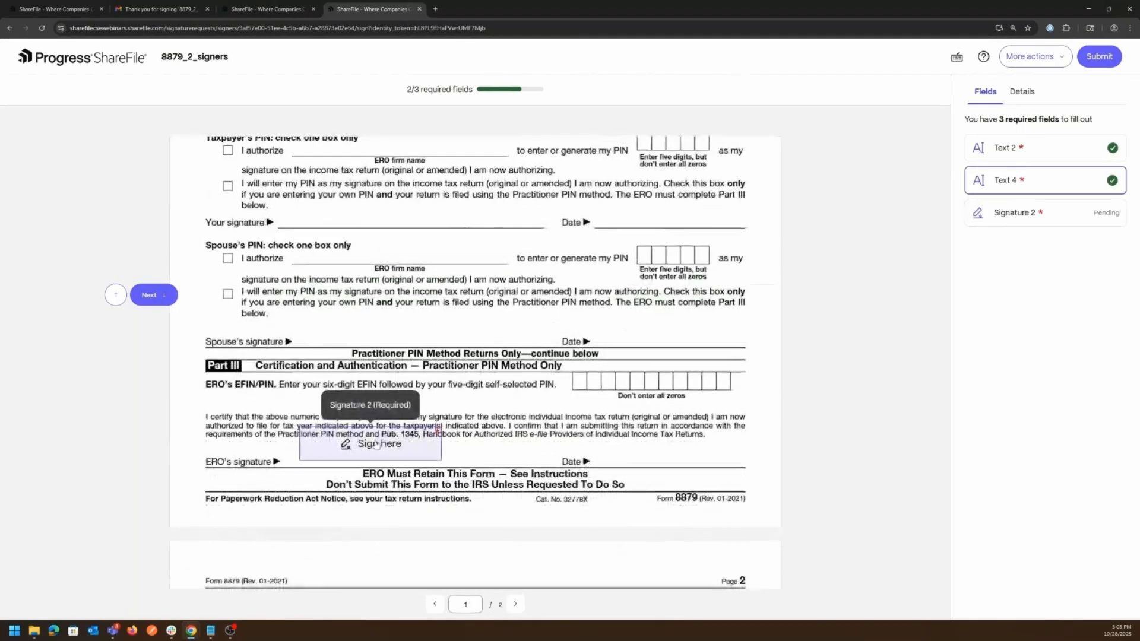
- Add the pre-filled typed signature to the ERO line, submit and confirm, then open the signed document
{"action": "left_click", "coordinate": [438, 432]}
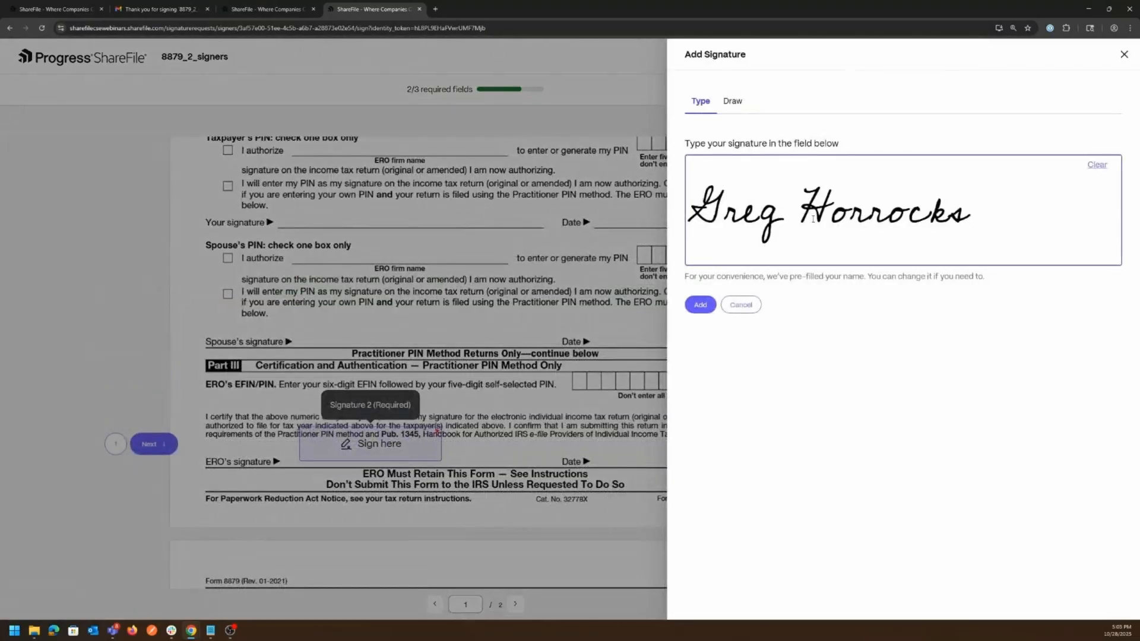
{"action": "left_click", "coordinate": [699, 306]}
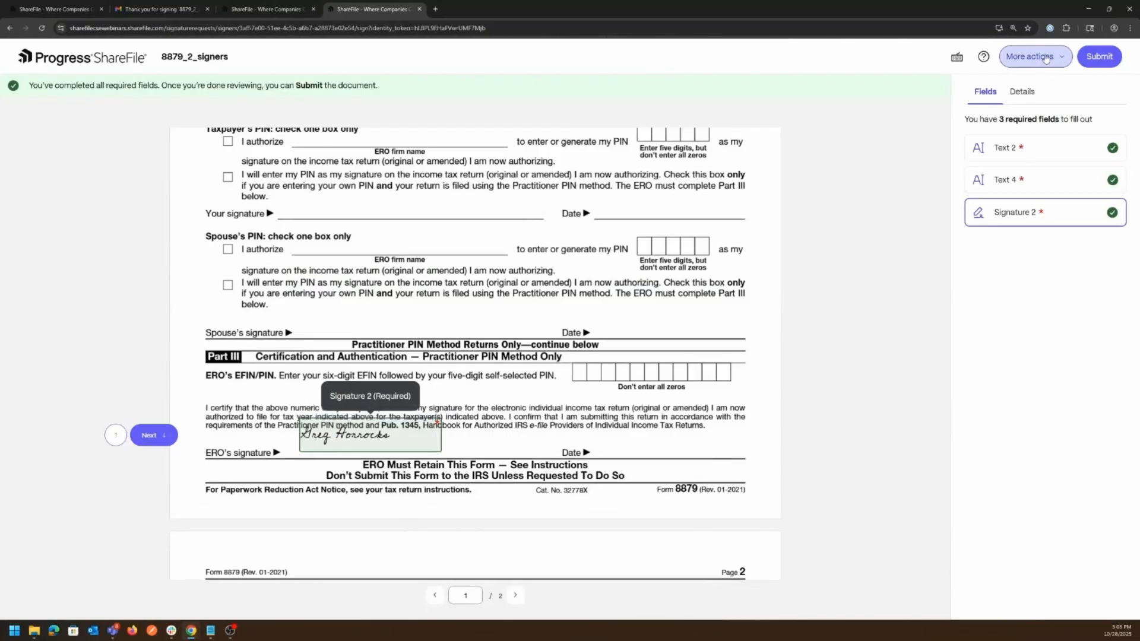
{"action": "left_click", "coordinate": [1105, 58]}
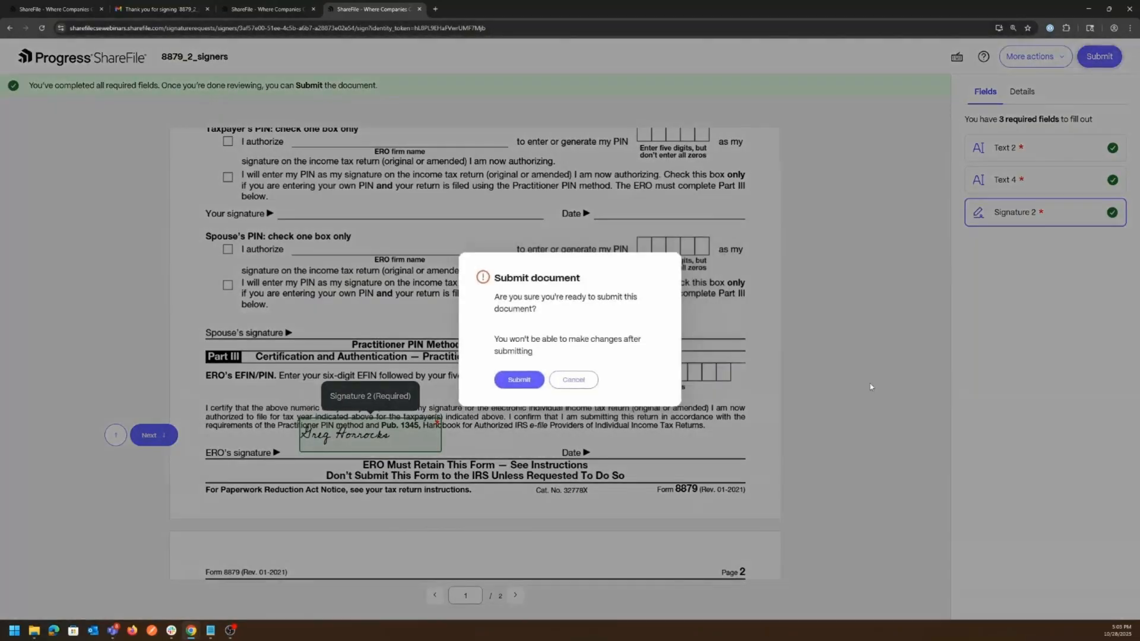
{"action": "left_click", "coordinate": [519, 382]}
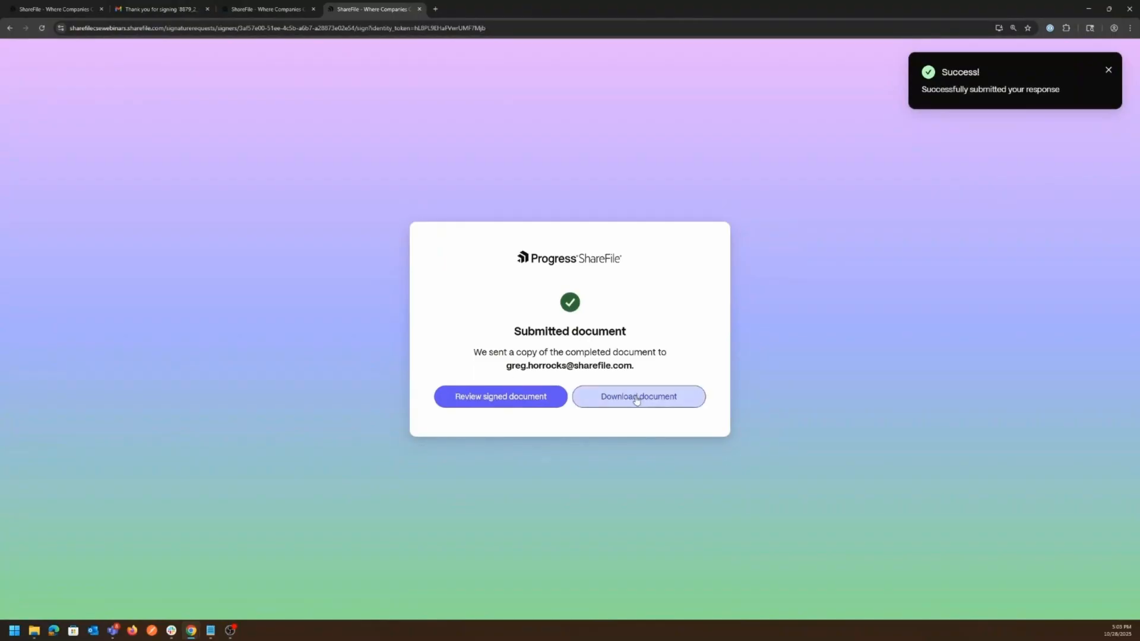
{"action": "left_click", "coordinate": [504, 399]}
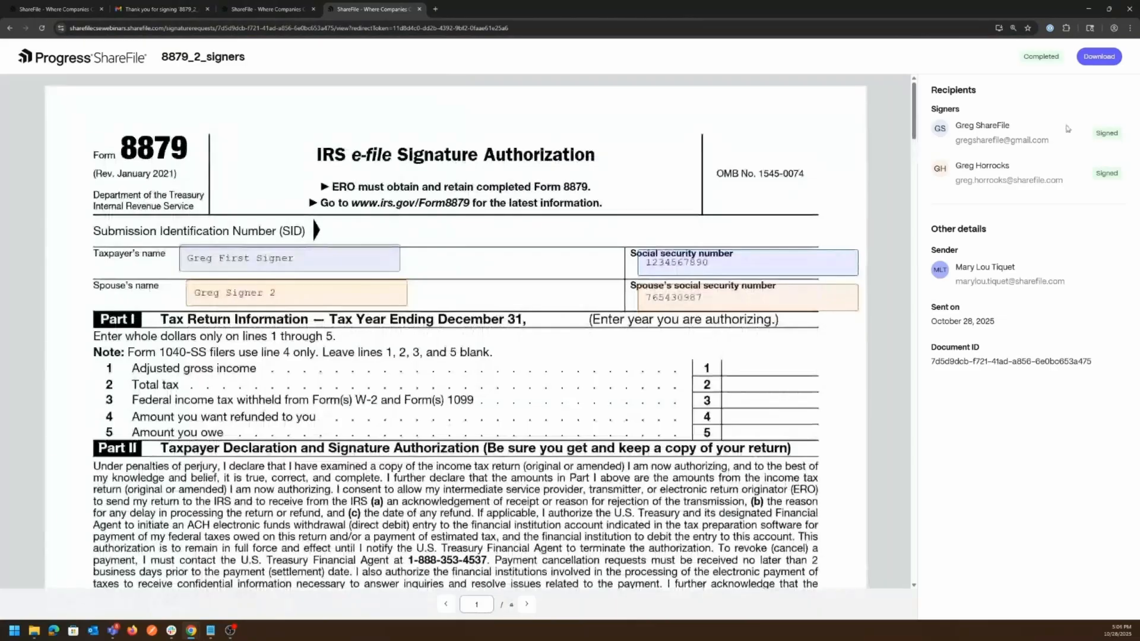
- Scroll the signed 8879_2_signers document to page 3, showing transaction details, checksums and signer events
{"action": "left_click_drag", "start_coordinate": [1068, 126], "coordinate": [1097, 223]}
{"action": "left_click", "coordinate": [1097, 222]}
{"action": "left_click_drag", "start_coordinate": [916, 99], "coordinate": [915, 347]}
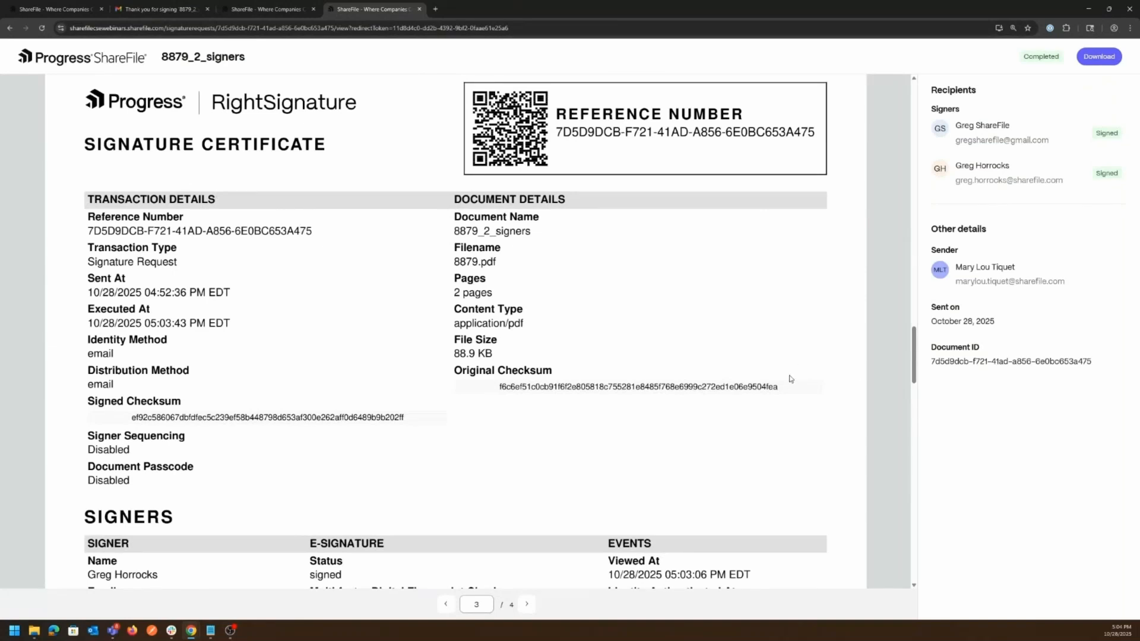
{"action": "scroll", "coordinate": [913, 366], "scroll_direction": "up", "scroll_amount": 1}
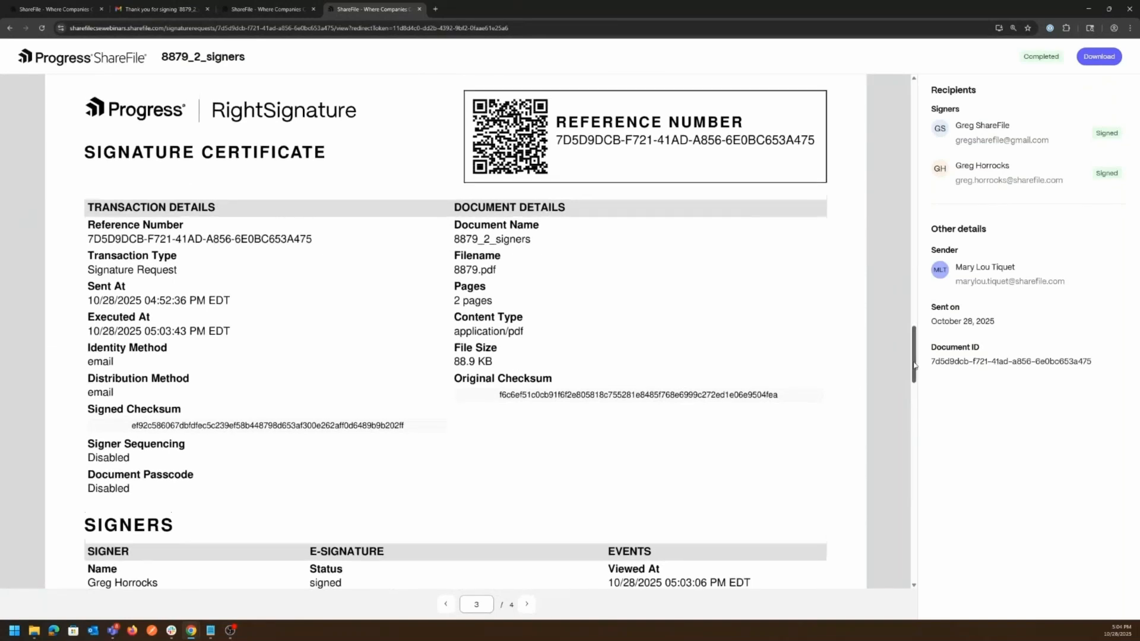
{"action": "scroll", "coordinate": [915, 365], "scroll_direction": "down", "scroll_amount": 1}
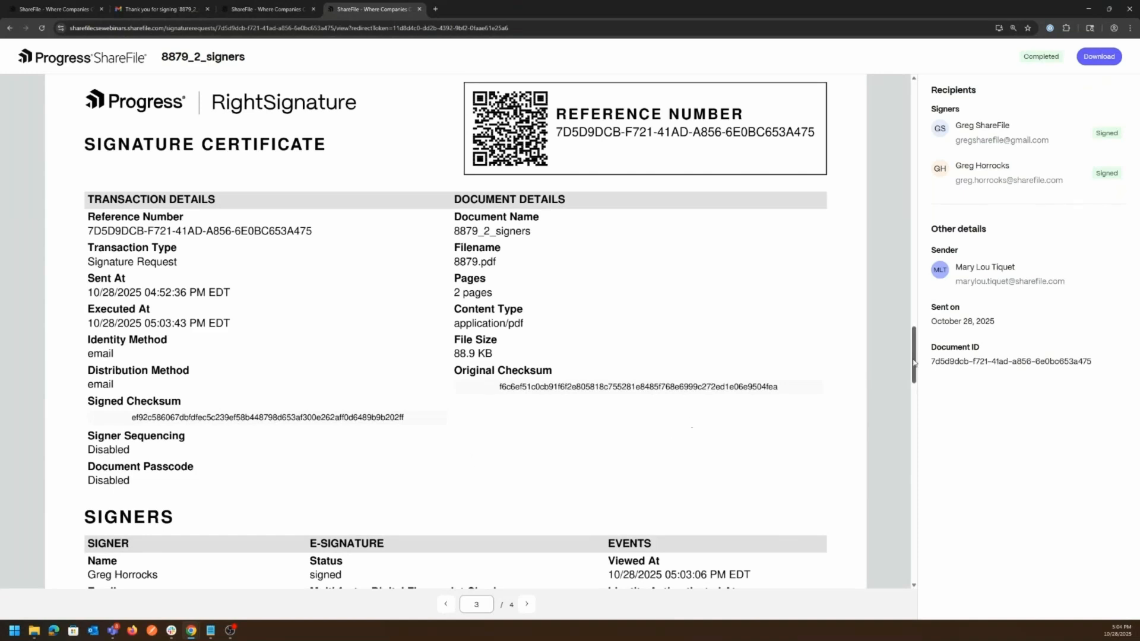
{"action": "left_click_drag", "start_coordinate": [915, 363], "coordinate": [918, 359]}
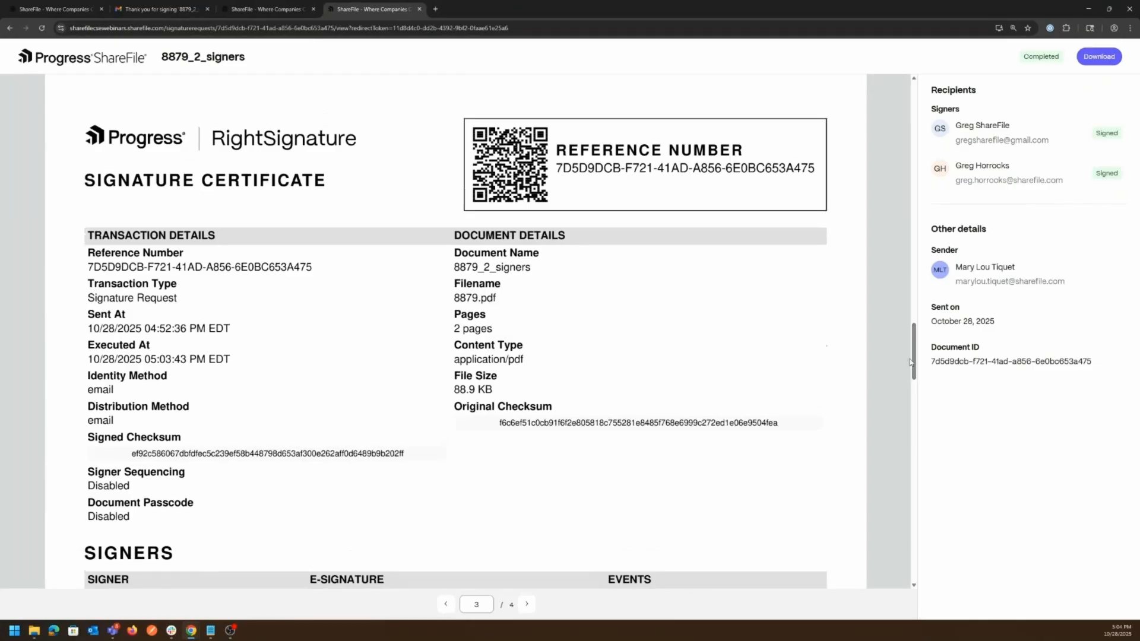
{"action": "scroll", "coordinate": [913, 362], "scroll_direction": "down", "scroll_amount": 2}
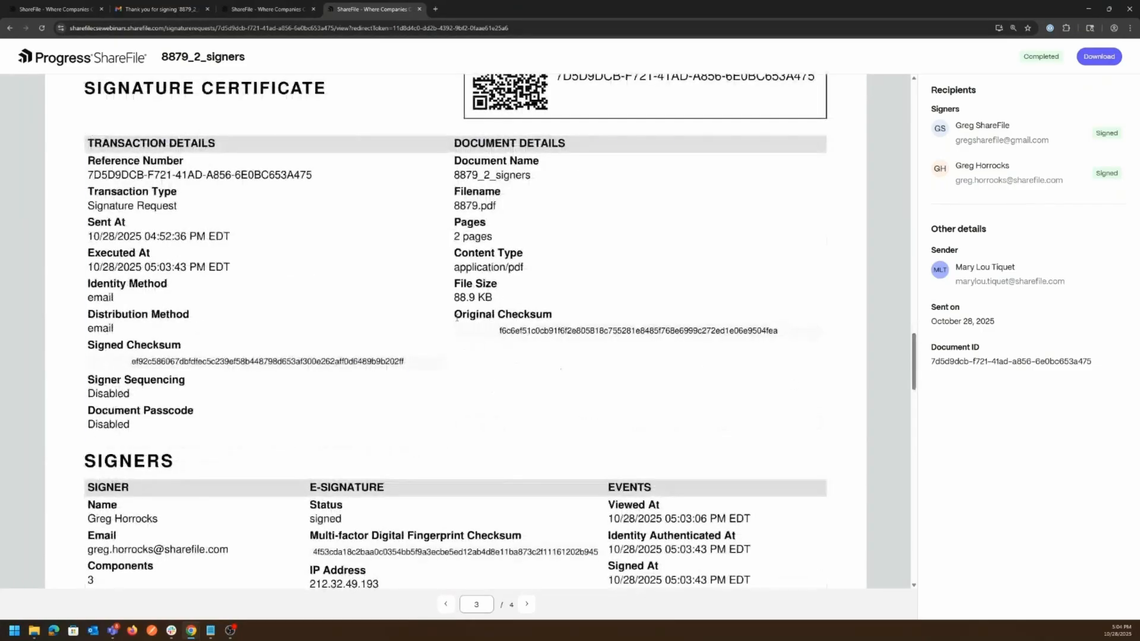
- Highlight the certificate's transaction and document details, including the Original Checksum heading
{"action": "mouse_move", "coordinate": [456, 317]}
{"action": "left_mouse_down"}
{"action": "mouse_move", "coordinate": [584, 322]}
{"action": "mouse_move", "coordinate": [457, 315]}
{"action": "left_mouse_up"}
{"action": "left_click_drag", "start_coordinate": [456, 319], "coordinate": [494, 321]}
{"action": "left_click", "coordinate": [505, 319]}
- Scroll past the Signers section to the Audits table and highlight its entries
{"action": "scroll", "coordinate": [488, 377], "scroll_direction": "down", "scroll_amount": 4}
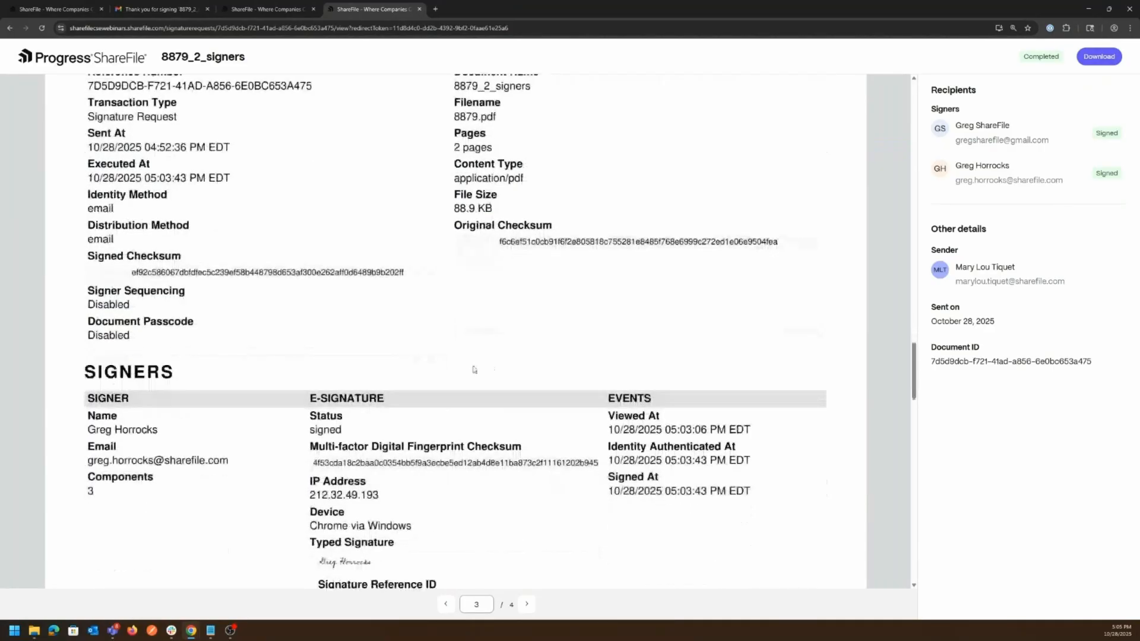
{"action": "scroll", "coordinate": [474, 370], "scroll_direction": "down", "scroll_amount": 3}
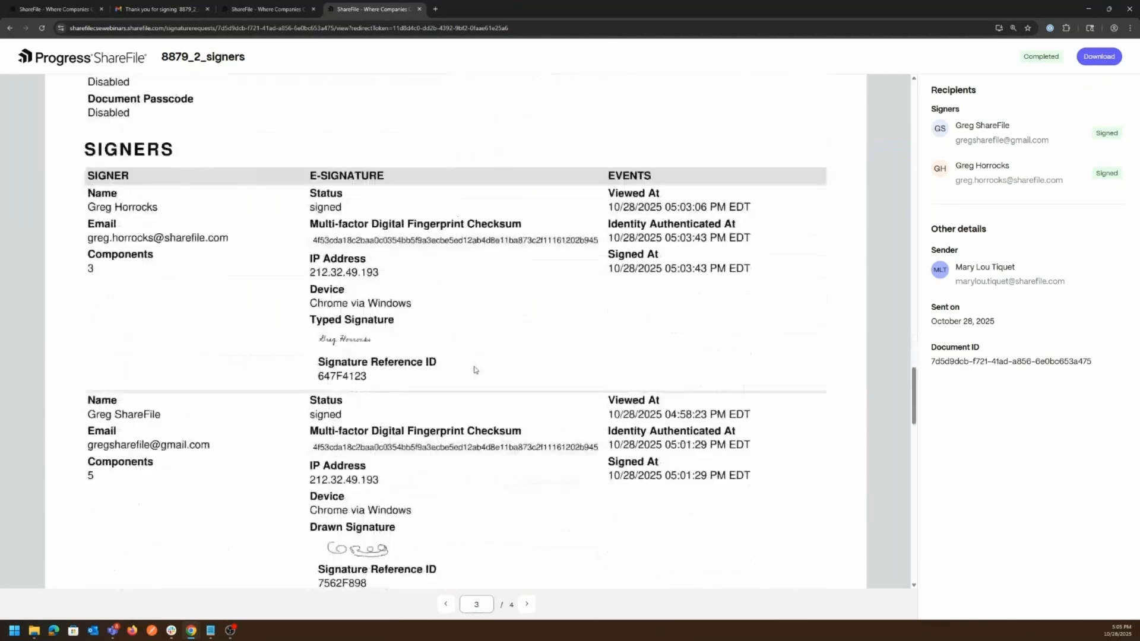
{"action": "left_click_drag", "start_coordinate": [916, 393], "coordinate": [917, 394]}
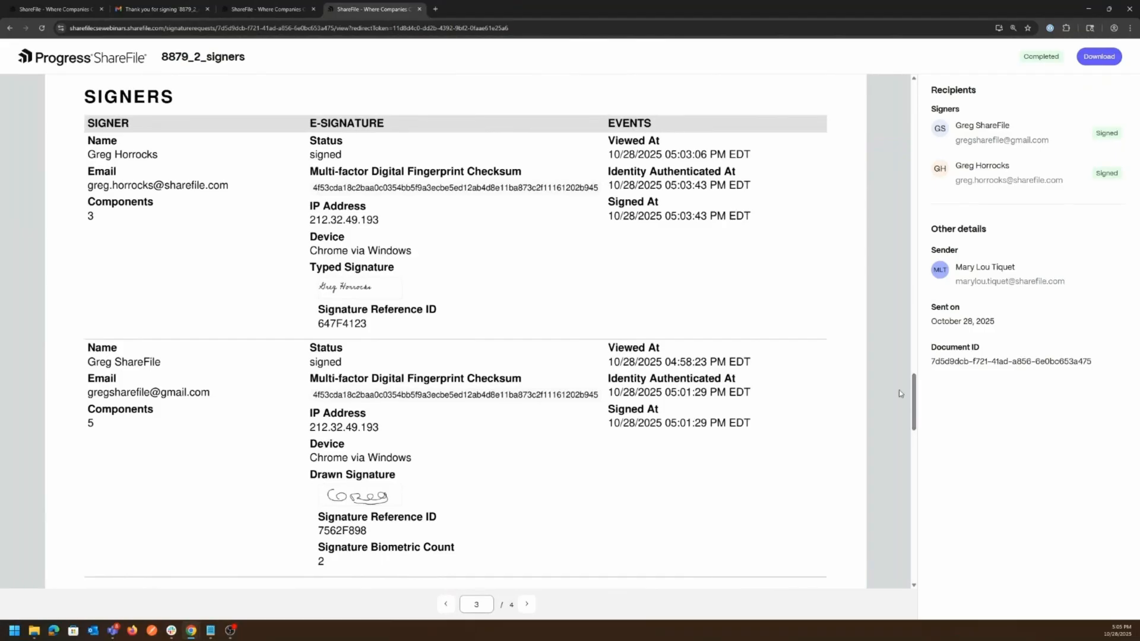
{"action": "left_click_drag", "start_coordinate": [914, 396], "coordinate": [916, 446]}
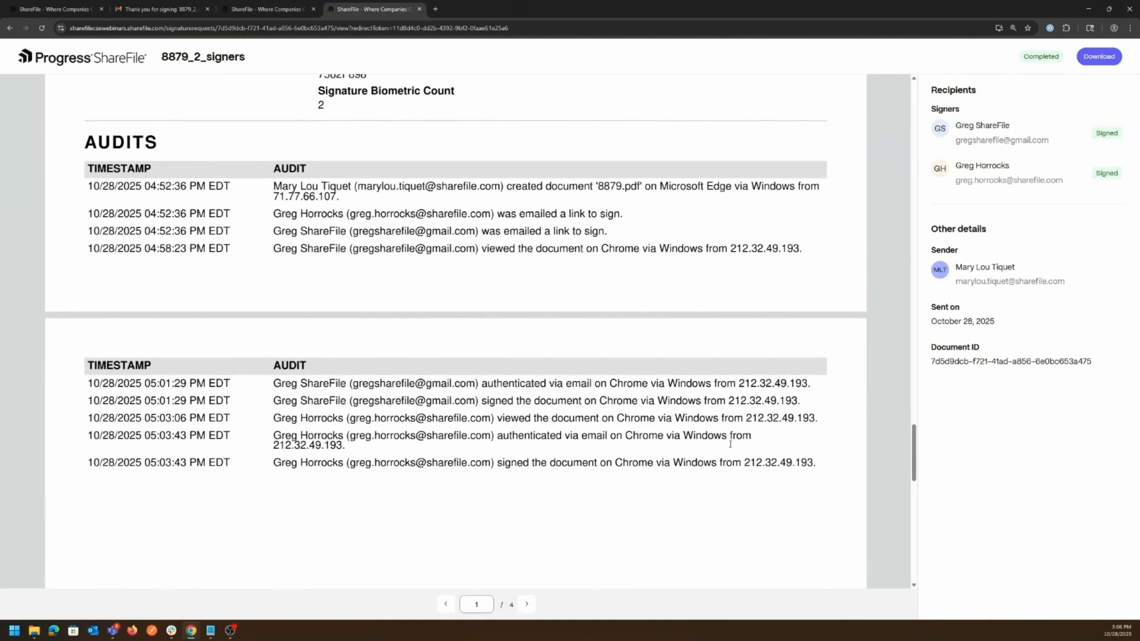
{"action": "mouse_move", "coordinate": [914, 444]}
{"action": "left_mouse_down"}
{"action": "mouse_move", "coordinate": [895, 524]}
{"action": "mouse_move", "coordinate": [902, 425]}
{"action": "mouse_move", "coordinate": [895, 440]}
{"action": "mouse_move", "coordinate": [913, 450]}
{"action": "left_mouse_up"}
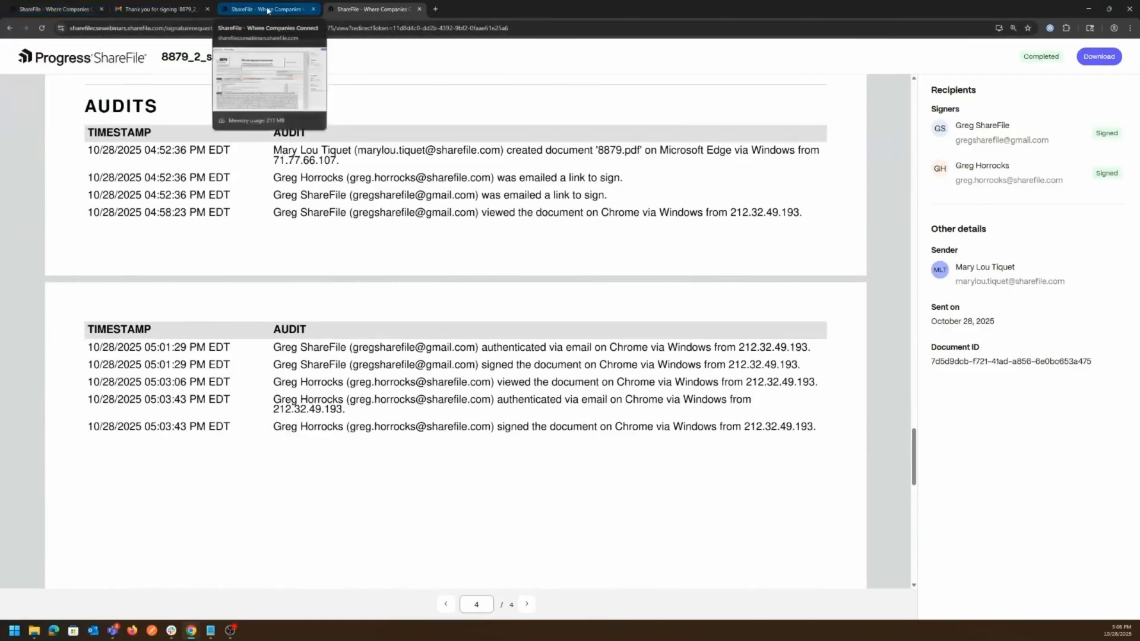
- Back in Signature requests, toggle Admin View off and on, then open the 8879_2_signers request
{"action": "left_click", "coordinate": [42, 10]}
{"action": "left_click", "coordinate": [43, 58]}
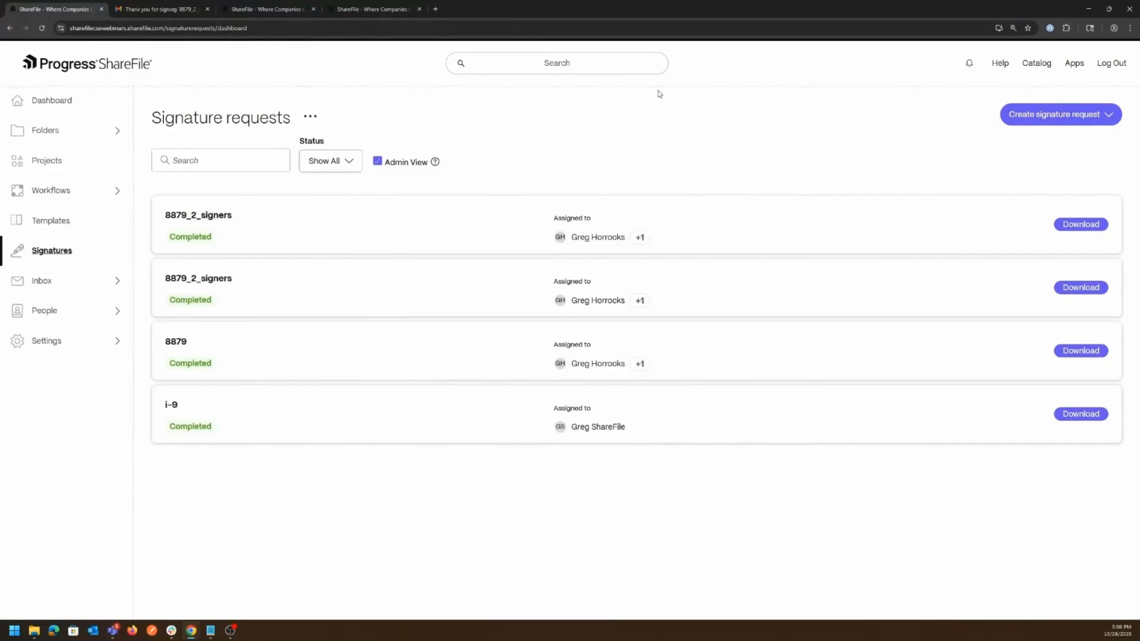
{"action": "left_click", "coordinate": [378, 163]}
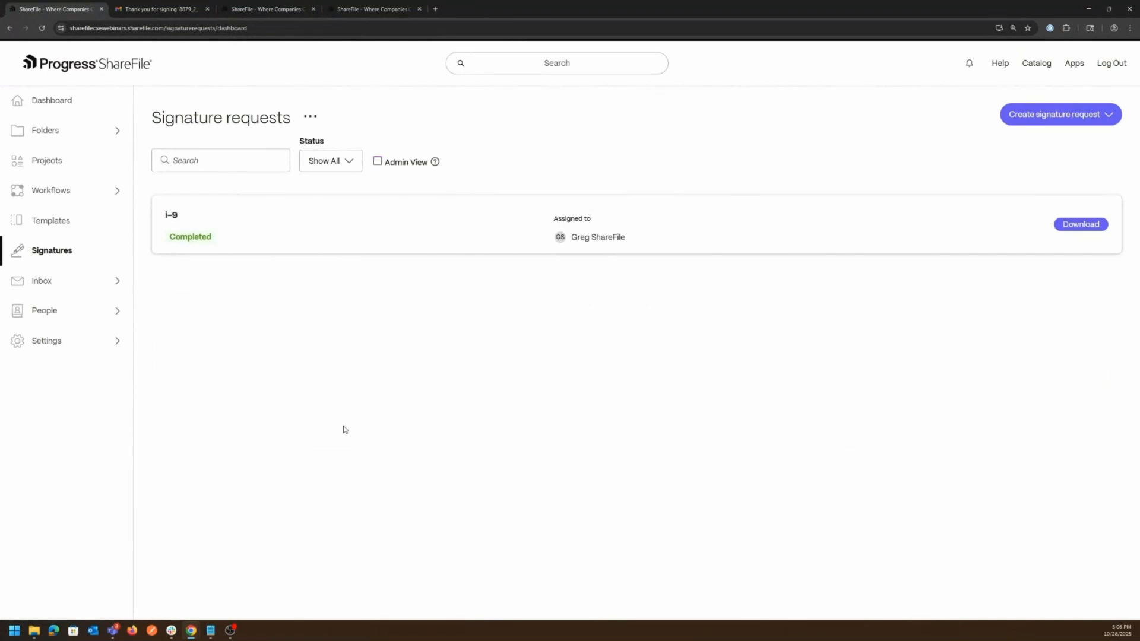
{"action": "left_click", "coordinate": [377, 162]}
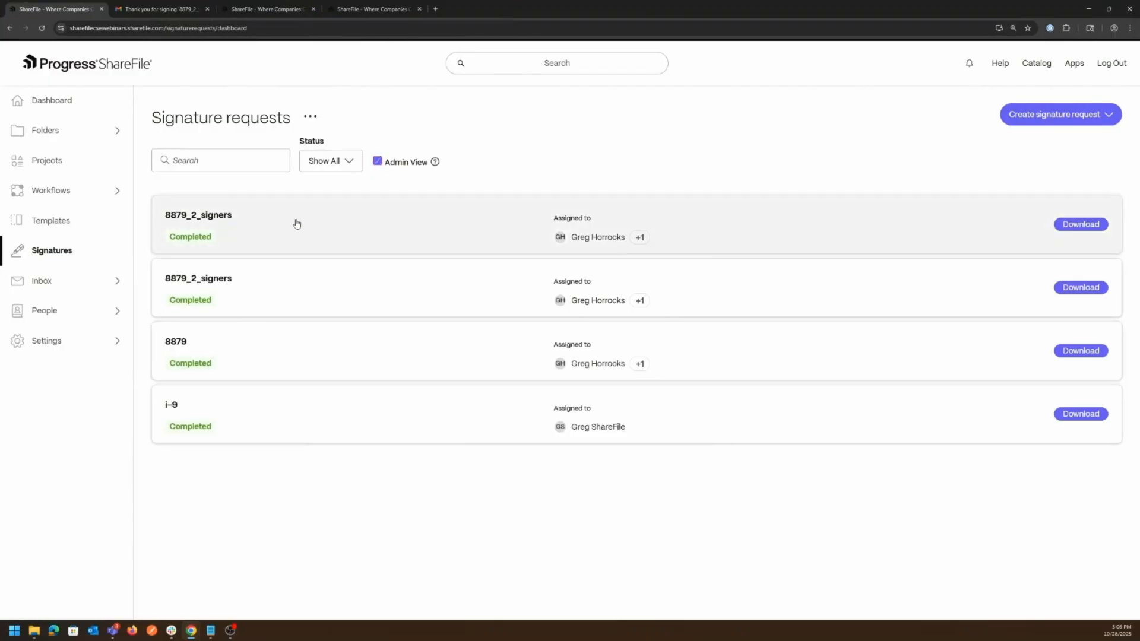
{"action": "left_click", "coordinate": [297, 224]}
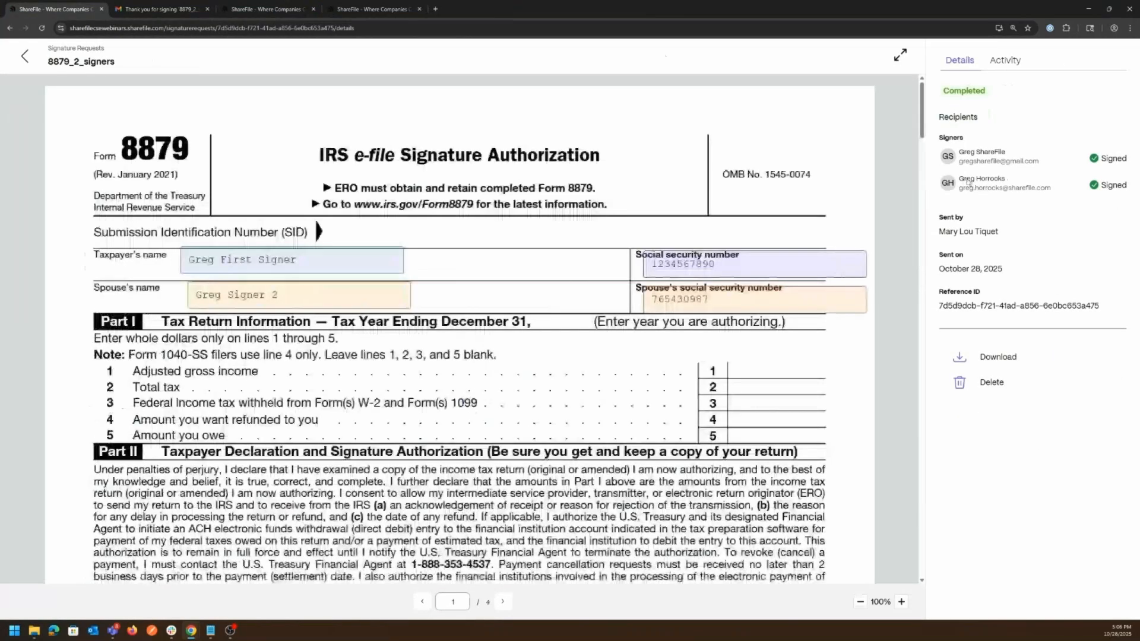
- Review the request's Activity log, return to the requests list, then view the Gmail 'Thank you for signing' email
{"action": "left_click", "coordinate": [1005, 60]}
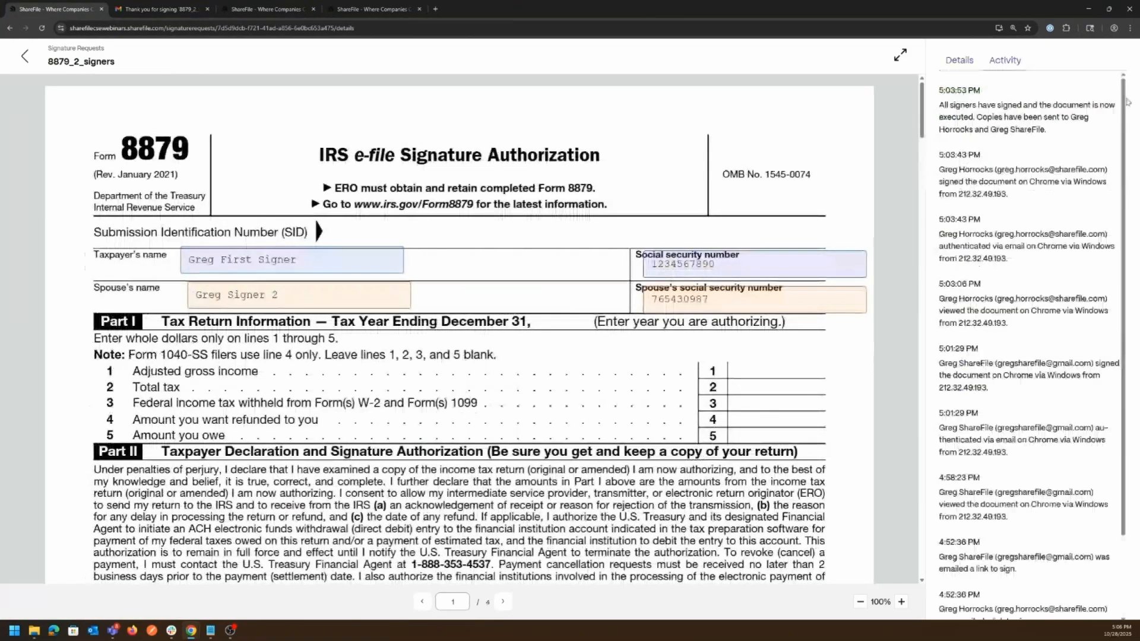
{"action": "scroll", "coordinate": [1126, 106], "scroll_direction": "down", "scroll_amount": 1}
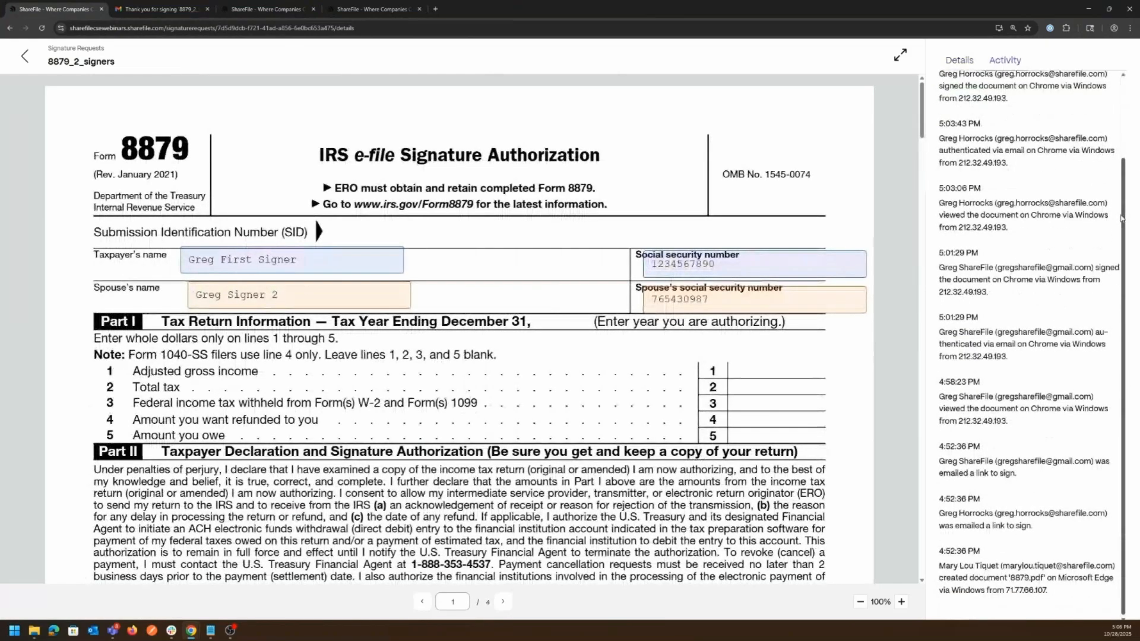
{"action": "scroll", "coordinate": [1128, 170], "scroll_direction": "up", "scroll_amount": 1}
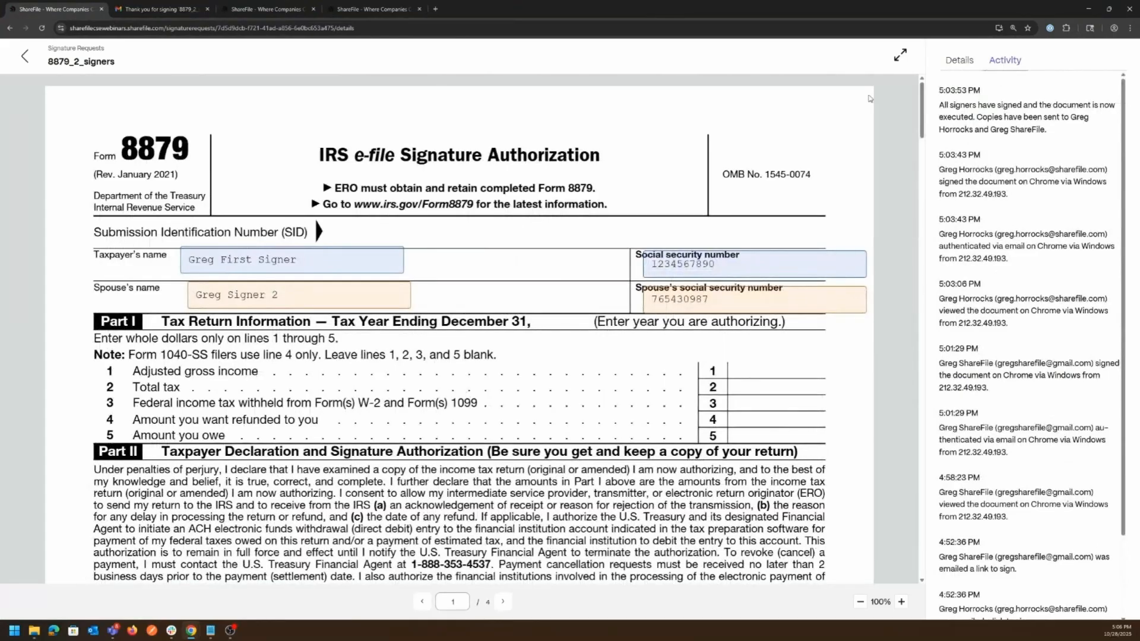
{"action": "left_click", "coordinate": [24, 56]}
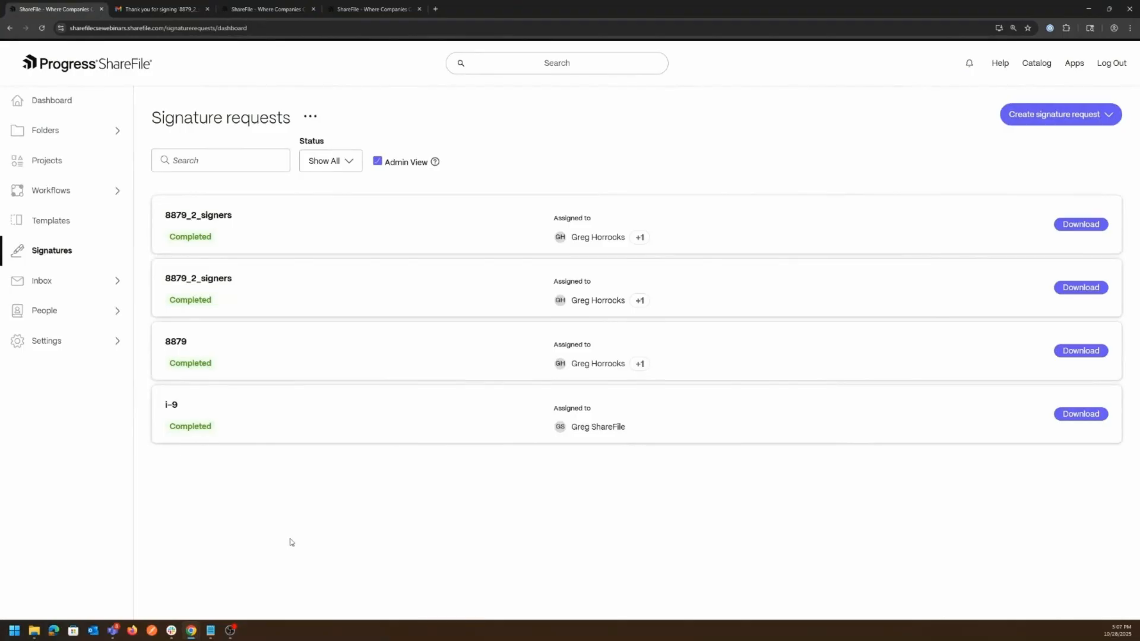
{"action": "left_click", "coordinate": [157, 9]}
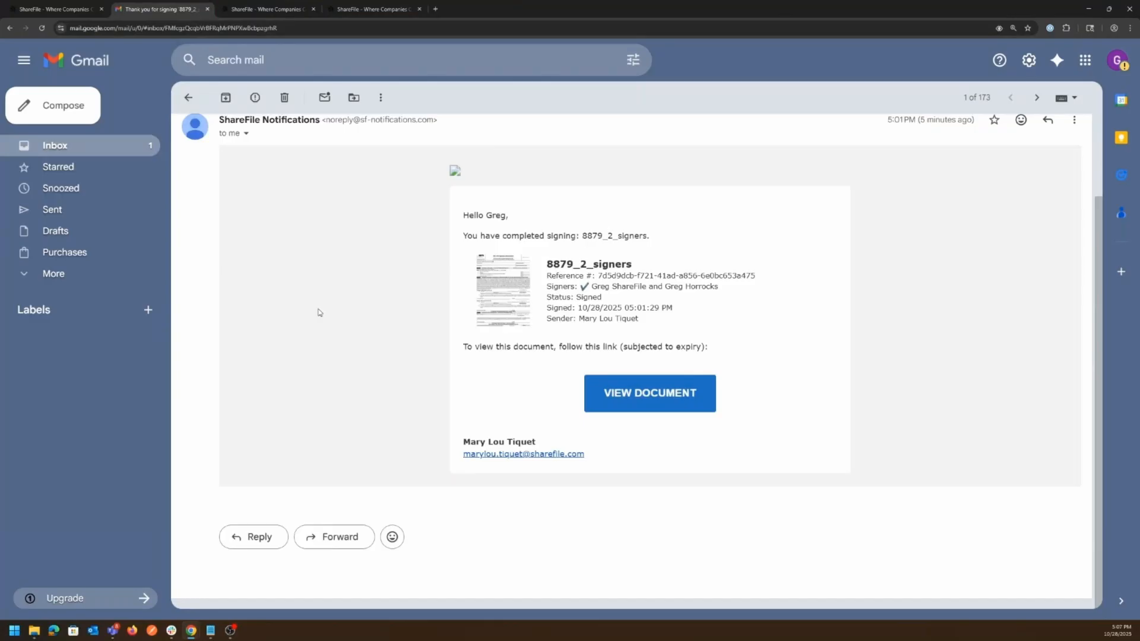
- Bring the signer's ShareFile home window with the 8879_2_signers task in front of Gmail and nudge it slightly
{"action": "mouse_move", "coordinate": [191, 634]}
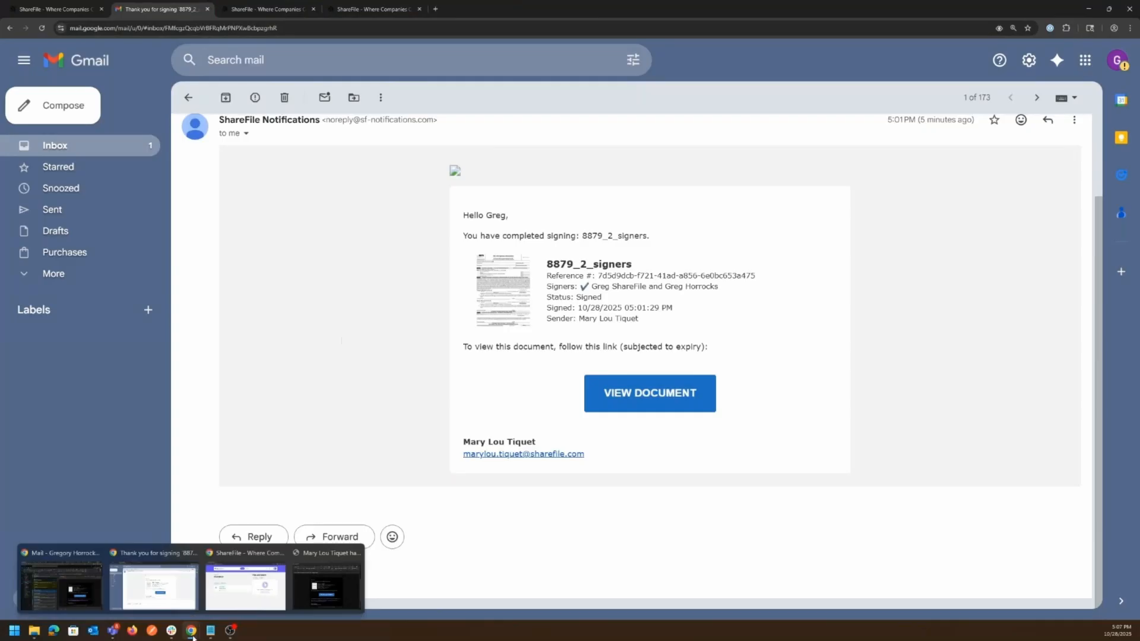
{"action": "left_click", "coordinate": [222, 590]}
{"action": "left_click_drag", "start_coordinate": [402, 86], "coordinate": [406, 90]}
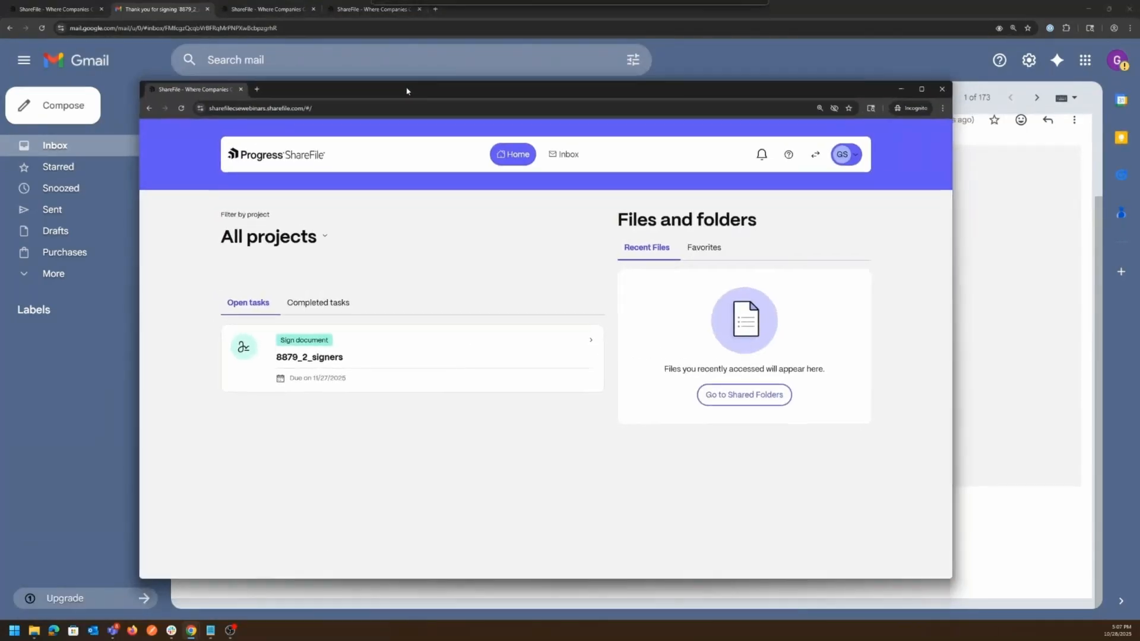